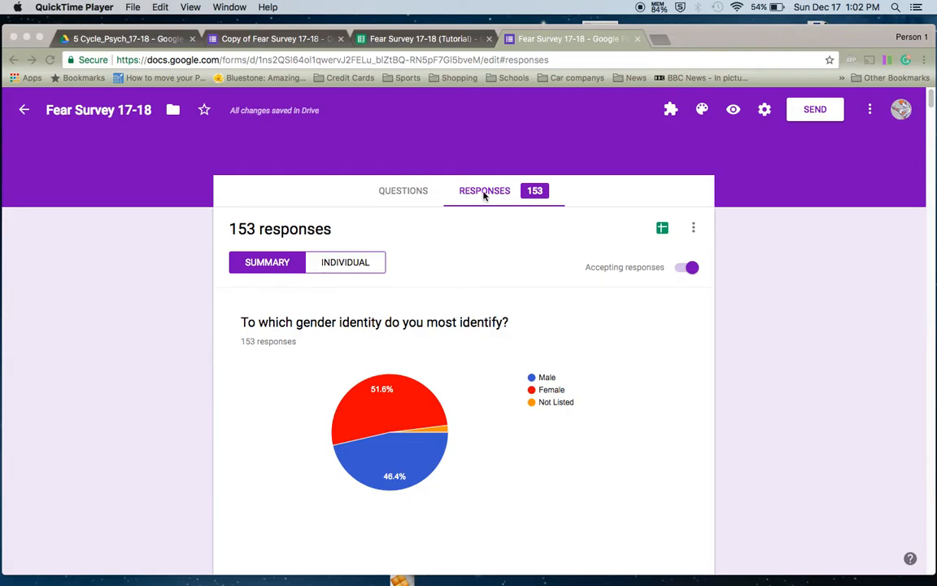
# - Turn off Accepting responses on the Fear Survey form, then go to its Fear Survey 17-18 (Tutorial) spreadsheet
pyautogui.click(413, 194)
pyautogui.click(411, 191)
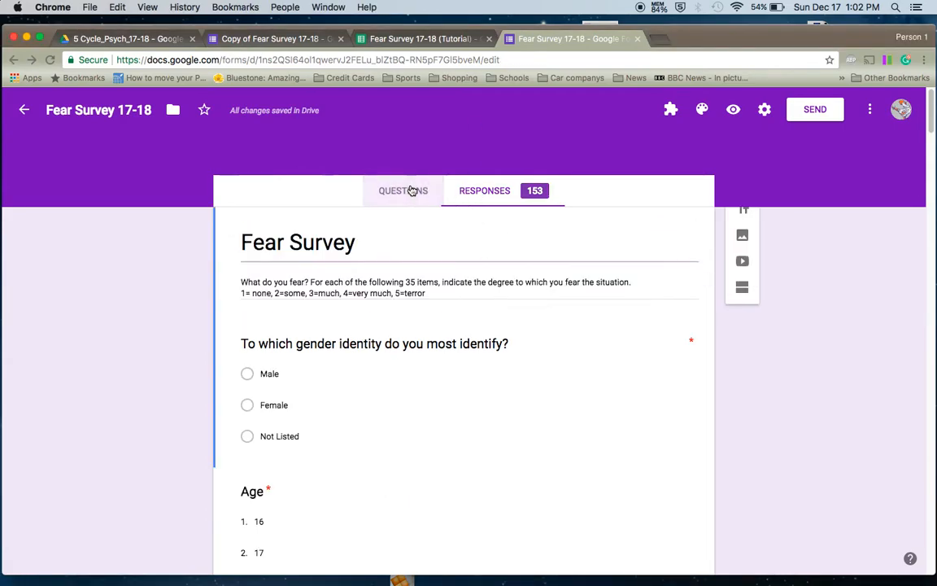
pyautogui.scroll(-5, 496, 397)
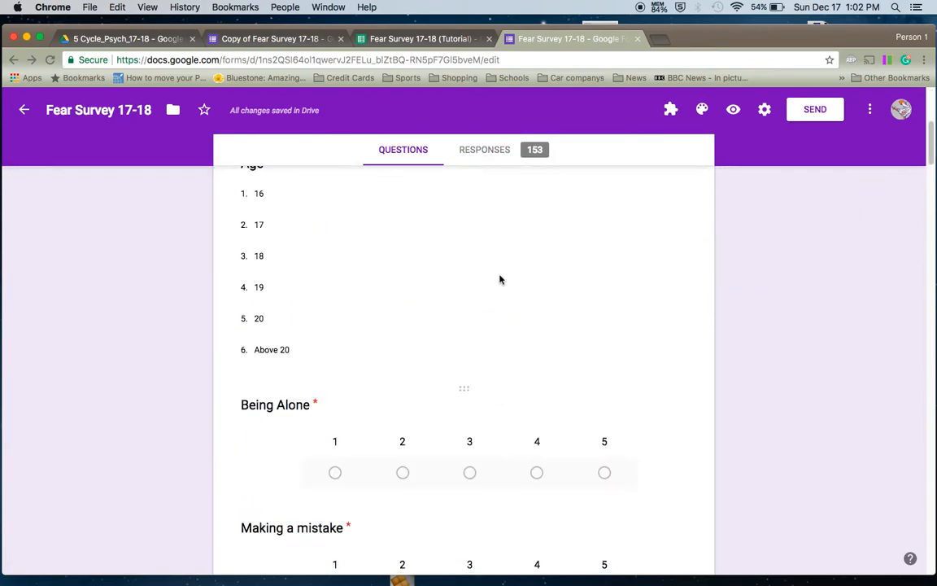
pyautogui.scroll(-4, 860, 463)
pyautogui.scroll(2, 828, 397)
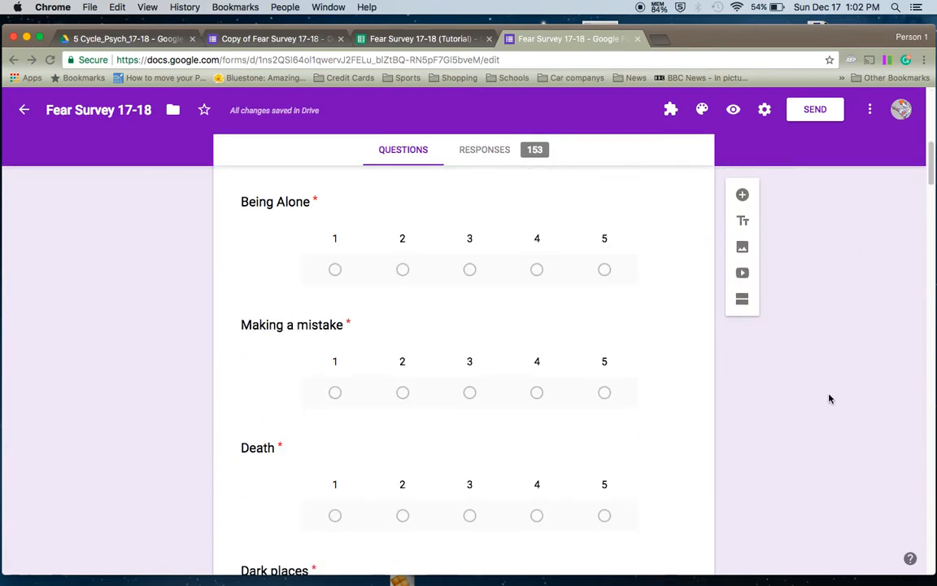
pyautogui.click(494, 149)
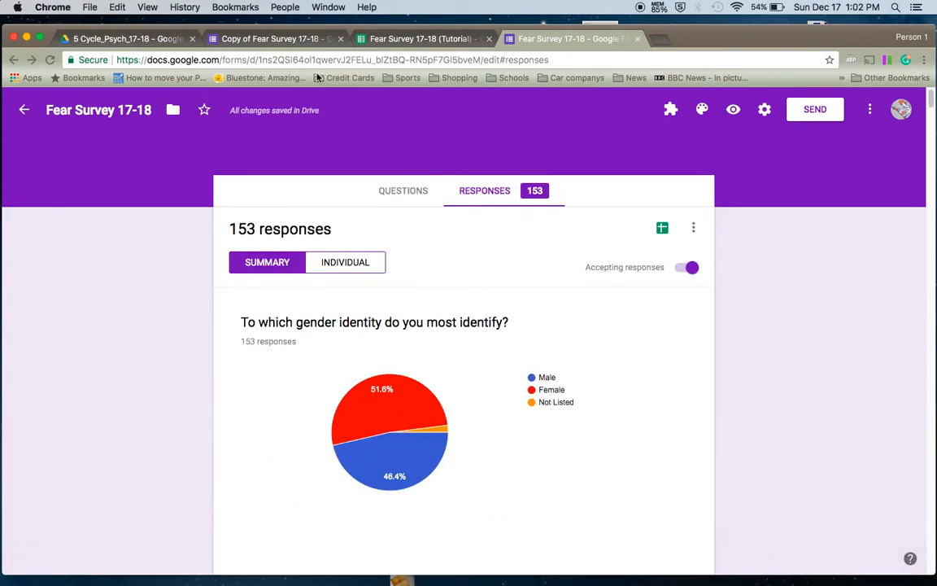
pyautogui.click(691, 273)
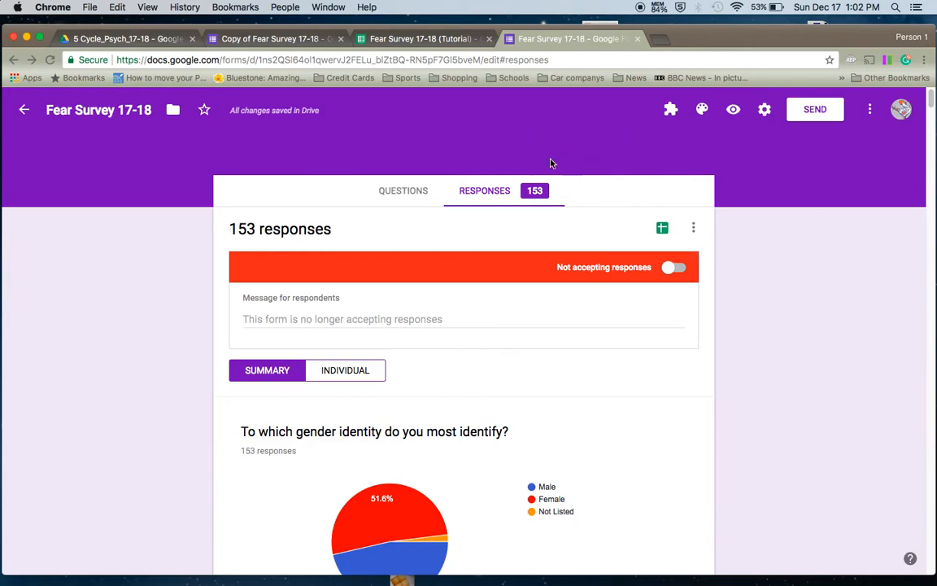
pyautogui.click(416, 38)
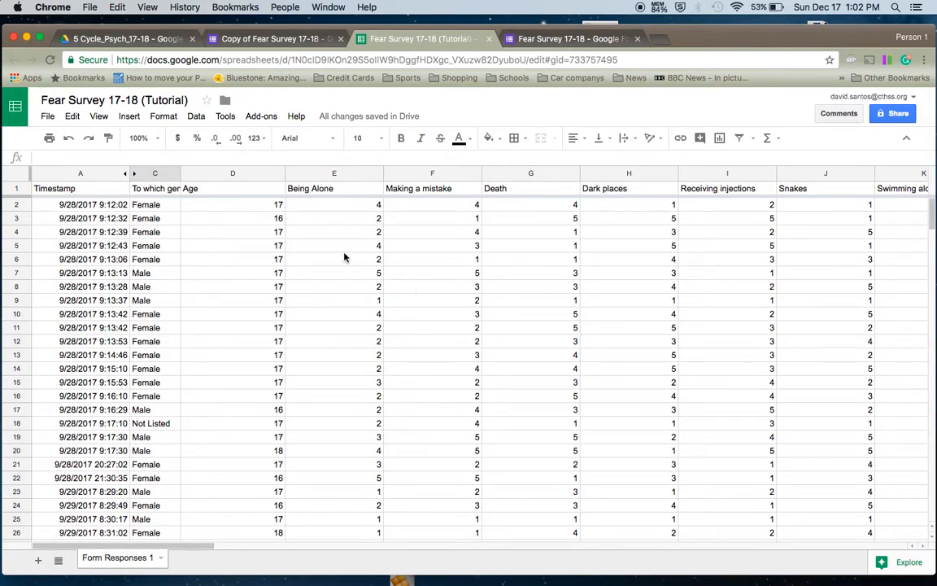
pyautogui.scroll(-5, 289, 273)
pyautogui.scroll(-4, 130, 259)
pyautogui.click(49, 117)
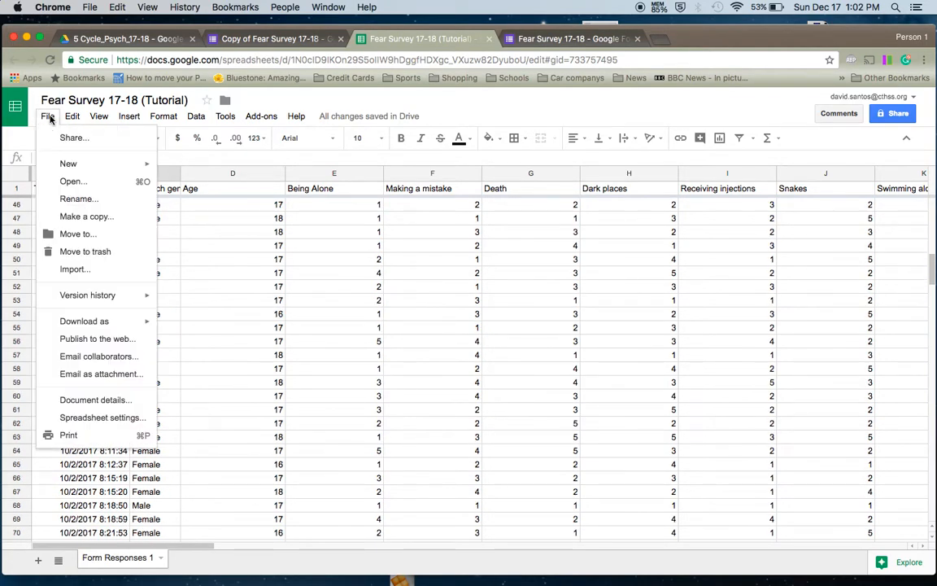
pyautogui.click(106, 215)
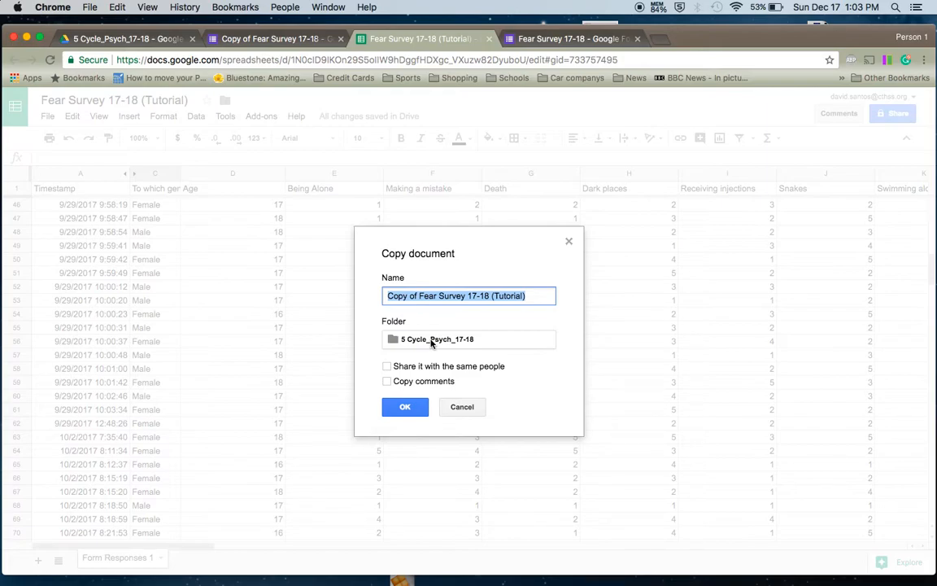
pyautogui.click(462, 407)
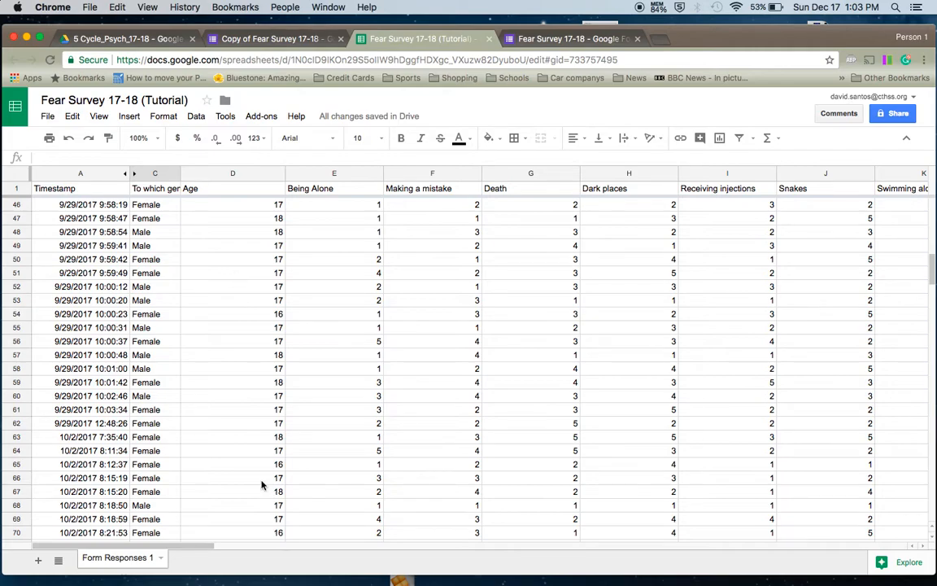
pyautogui.scroll(-3, 201, 451)
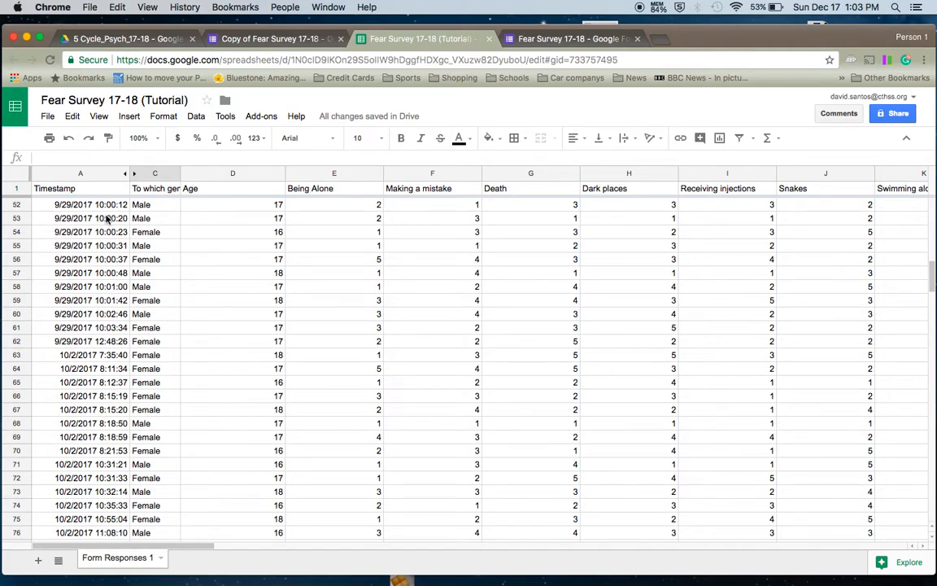
pyautogui.scroll(-12, 102, 282)
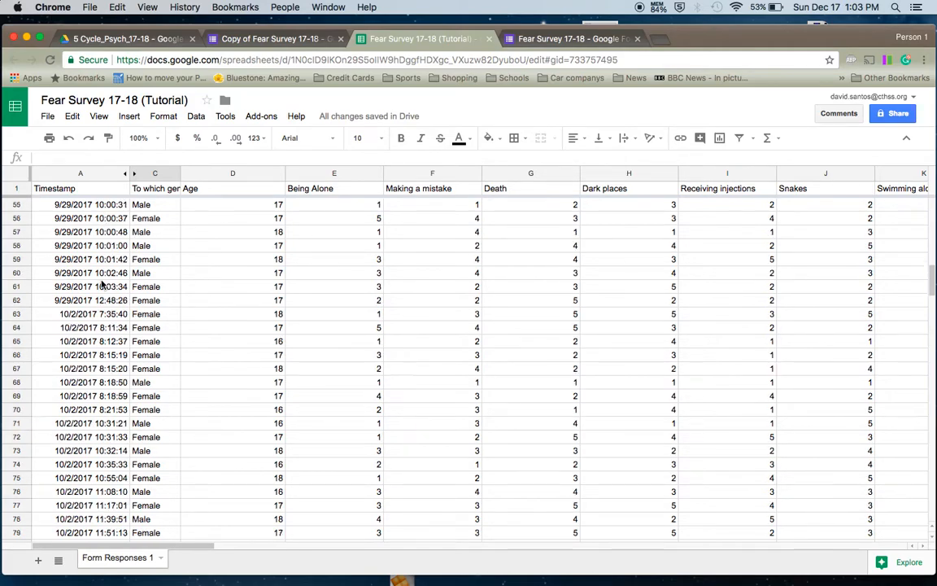
pyautogui.scroll(20, 101, 282)
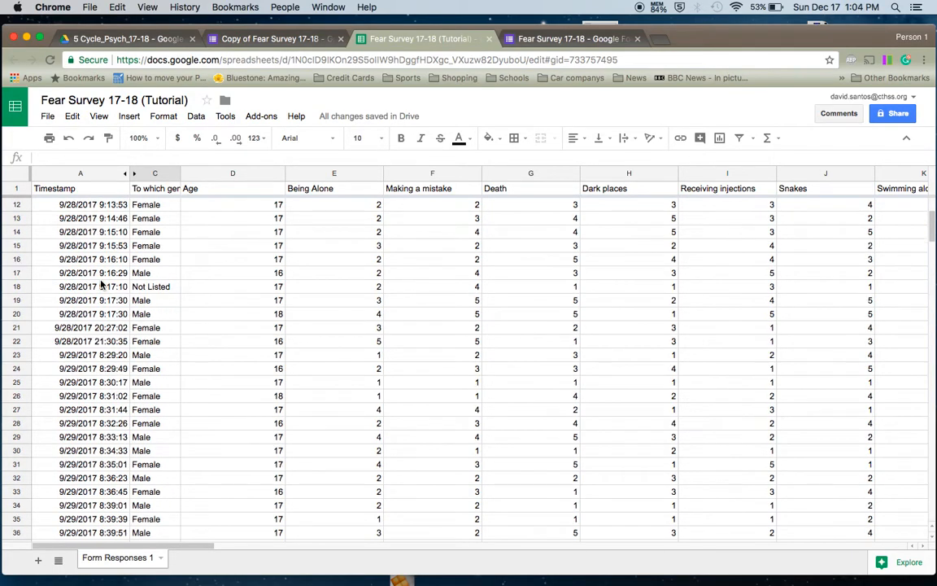
pyautogui.scroll(1, 102, 282)
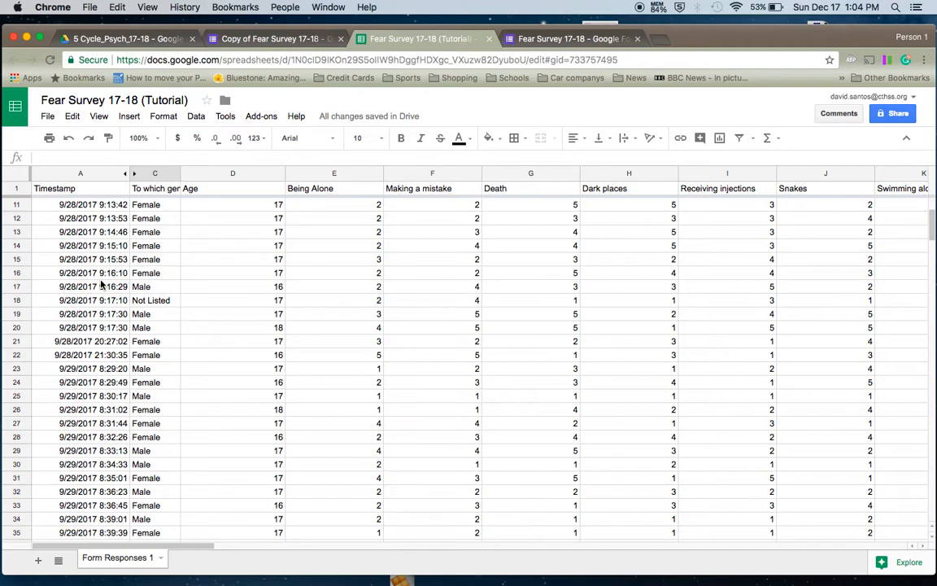
pyautogui.scroll(-8, 101, 282)
pyautogui.scroll(-7, 94, 252)
pyautogui.scroll(17, 94, 253)
pyautogui.scroll(2, 94, 251)
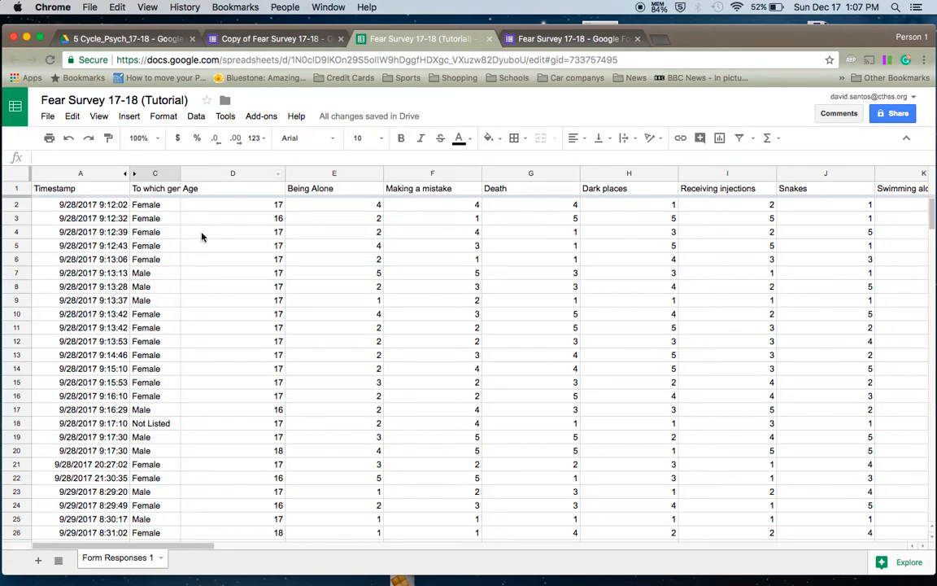
# - Sort the whole sheet A → Z by column C, grouping Female, Male, then Not Listed rows
pyautogui.click(153, 175)
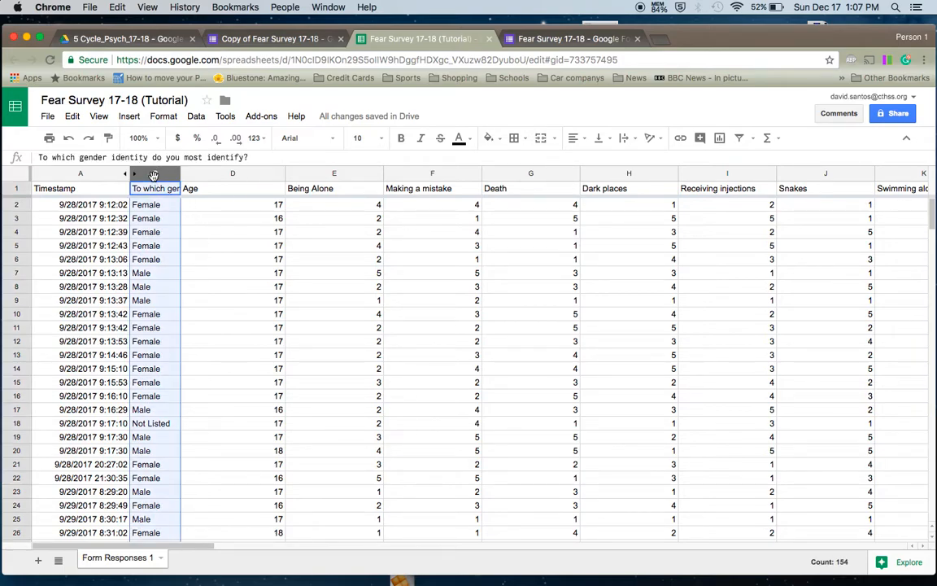
pyautogui.rightClick(154, 176)
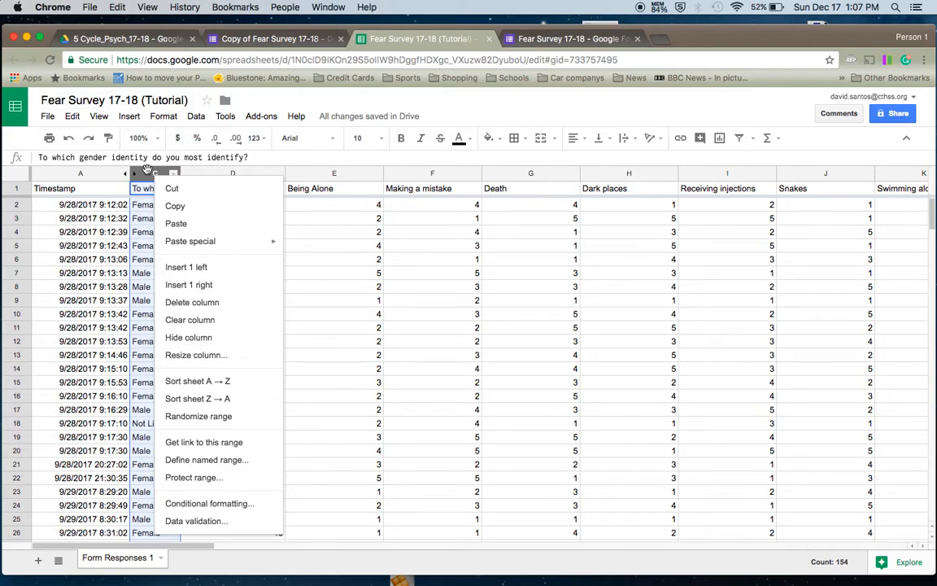
pyautogui.click(146, 176)
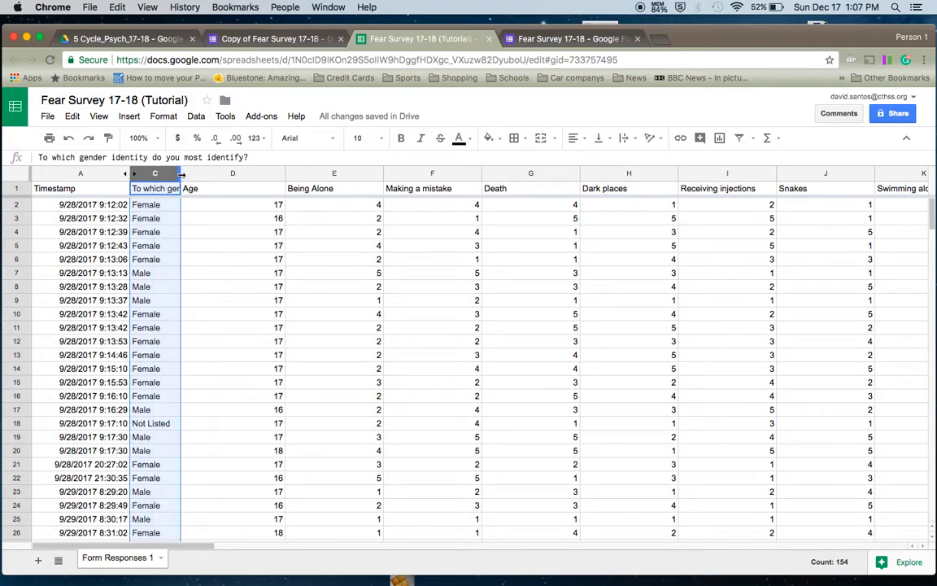
pyautogui.click(173, 176)
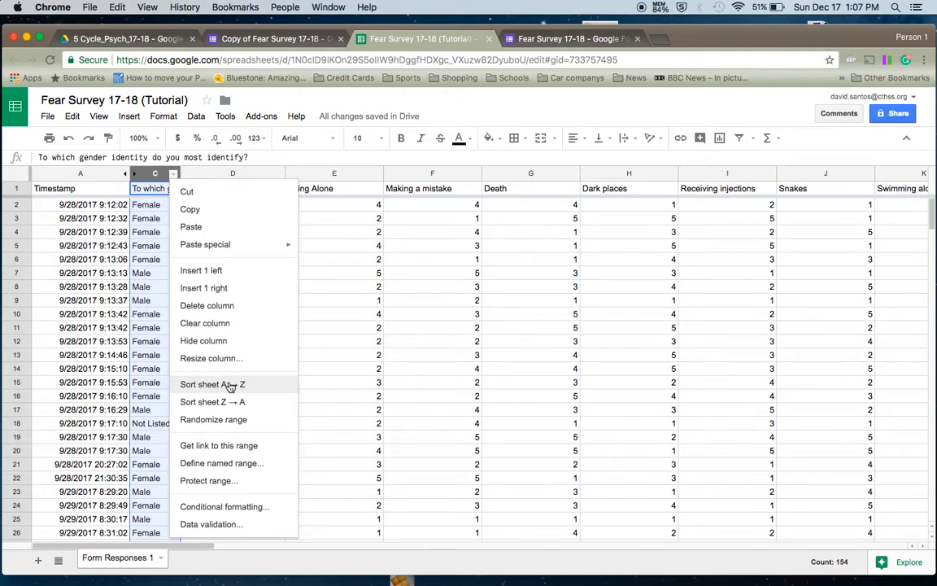
pyautogui.click(230, 385)
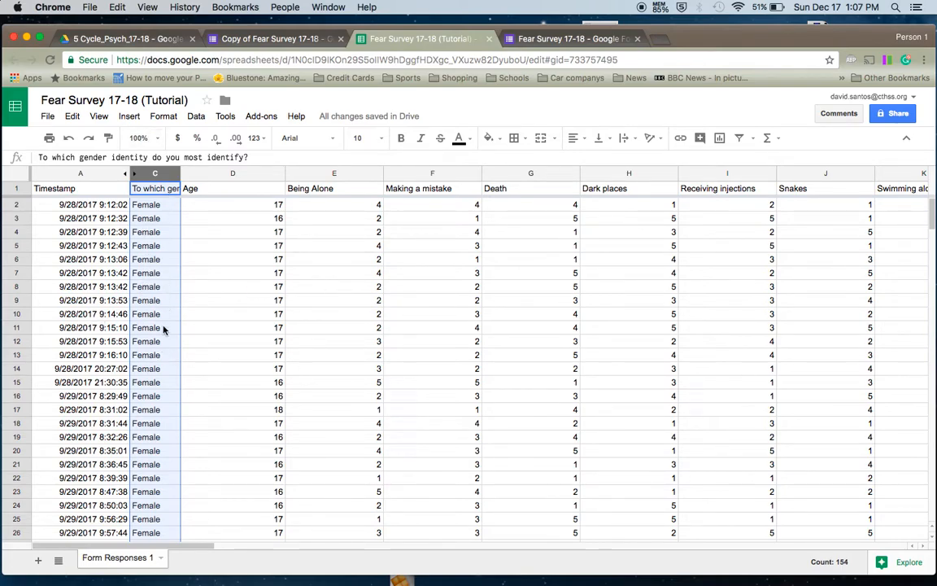
pyautogui.scroll(-15, 163, 328)
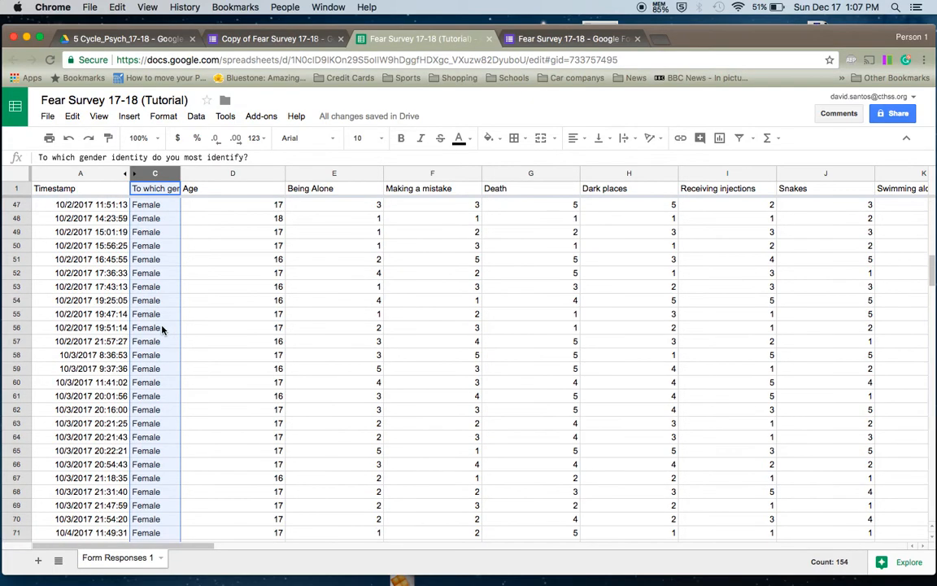
pyautogui.scroll(-20, 162, 329)
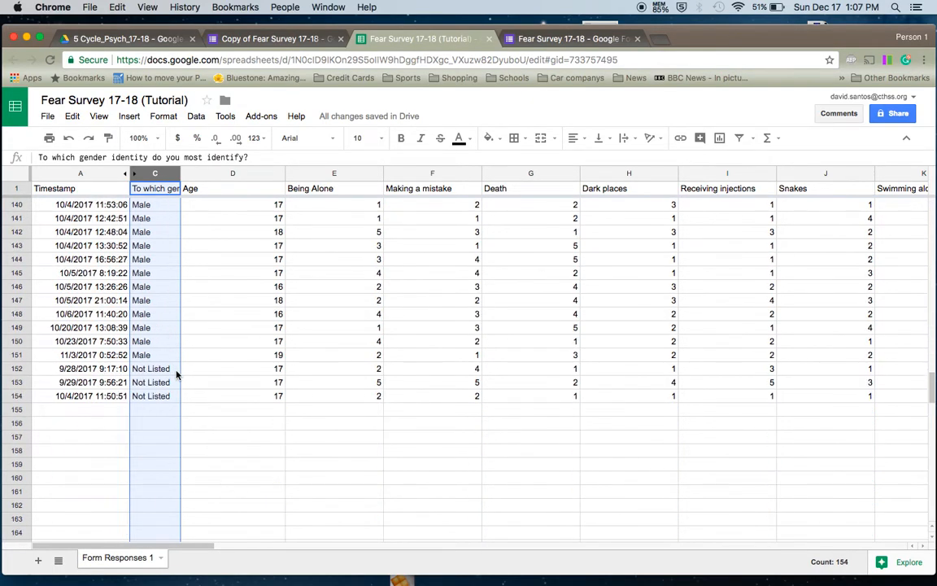
pyautogui.scroll(5, 174, 376)
pyautogui.scroll(20, 173, 379)
pyautogui.scroll(2, 173, 379)
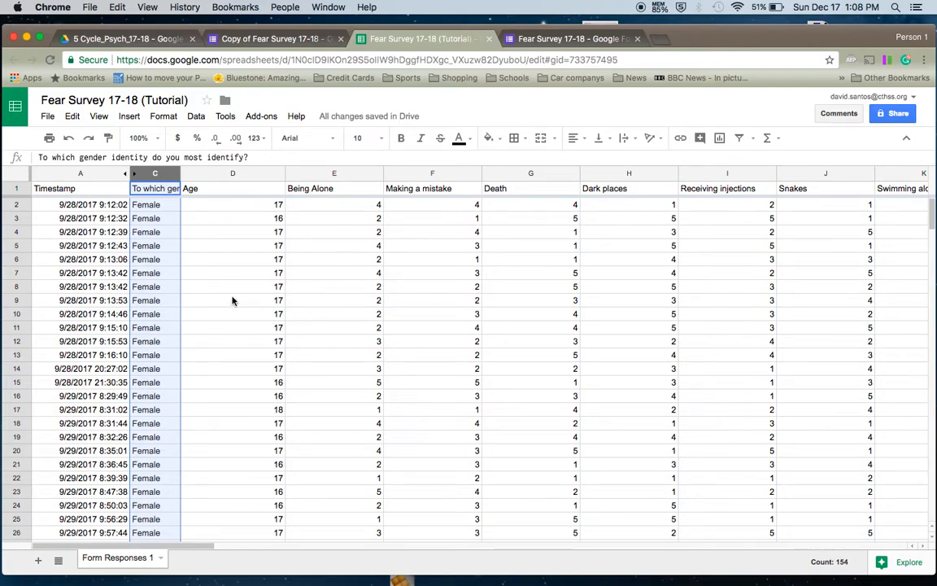
# - Scroll down to the last response in row 154 and the blank rows beneath it
pyautogui.scroll(-3, 231, 301)
pyautogui.scroll(-5, 231, 301)
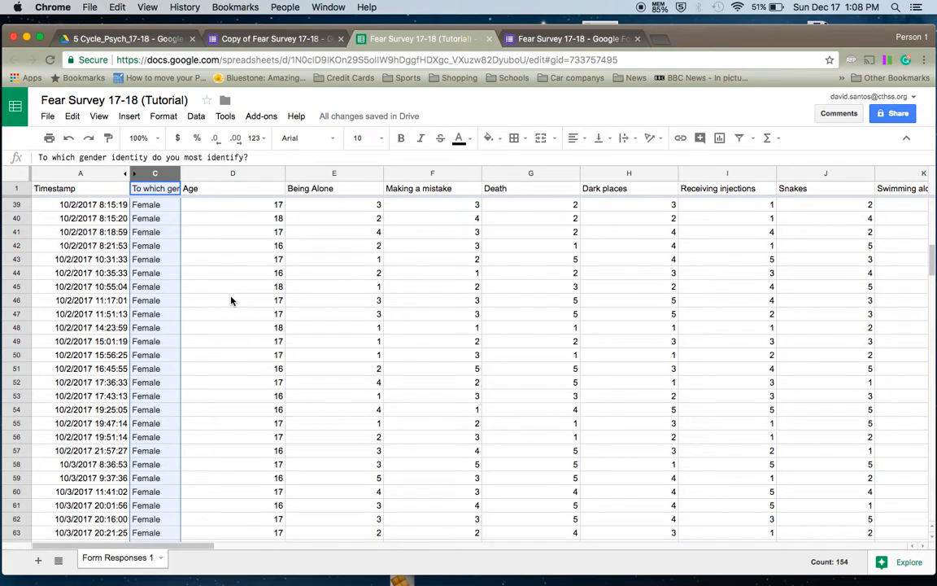
pyautogui.scroll(-10, 231, 301)
pyautogui.scroll(12, 231, 301)
pyautogui.scroll(9, 230, 301)
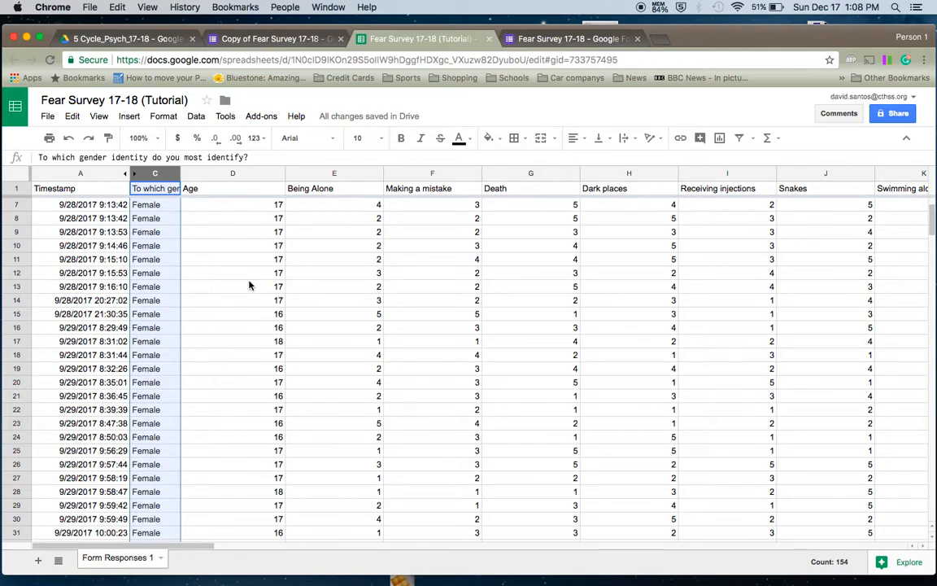
pyautogui.scroll(-15, 249, 284)
pyautogui.scroll(-20, 249, 285)
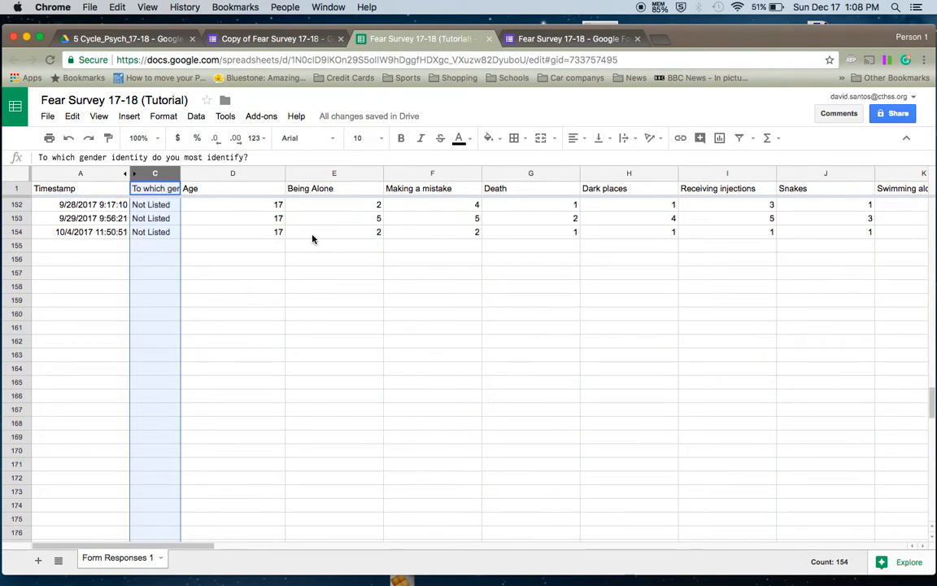
# - Type the heading 'Particpant #s' into A156 below the responses
pyautogui.click(99, 261)
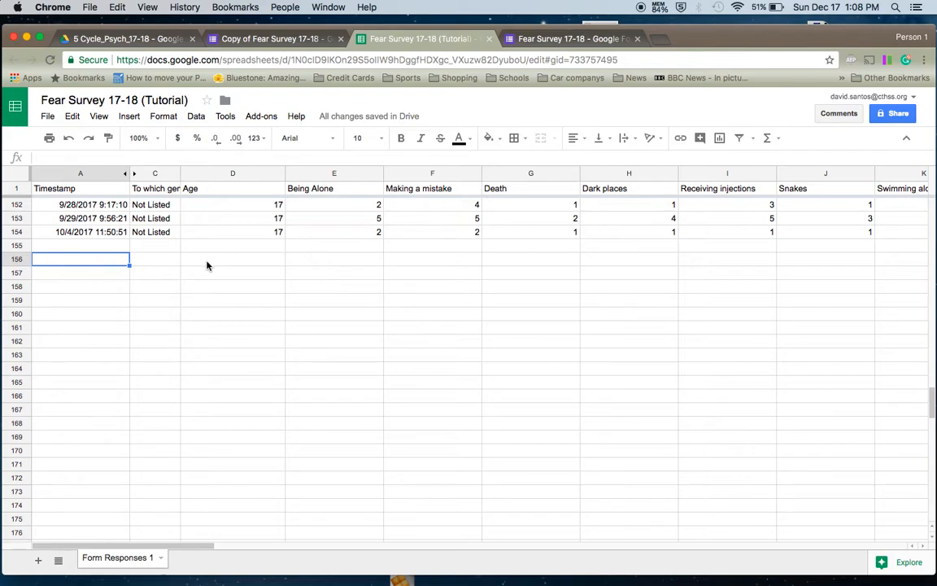
pyautogui.write('Pa')
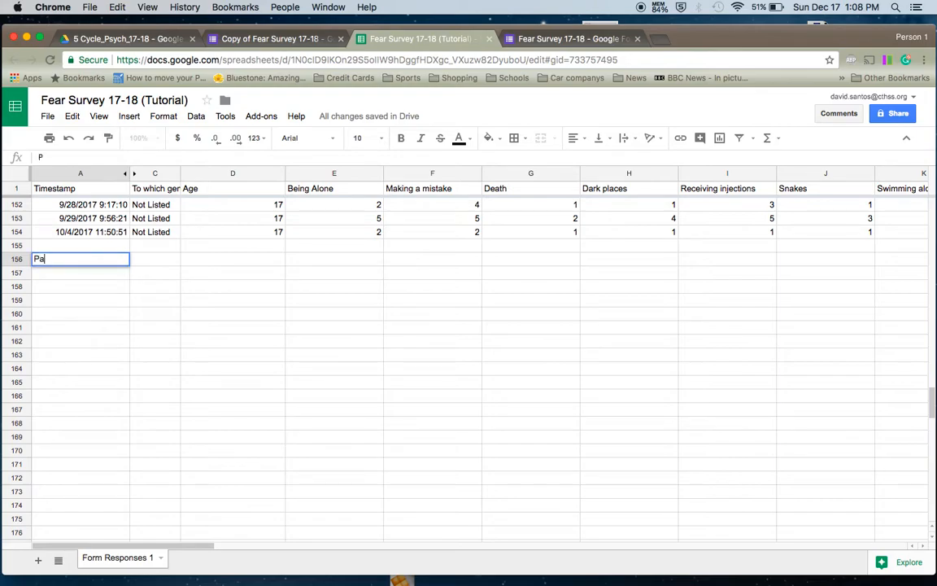
pyautogui.write('rticpant')
pyautogui.write('#s')
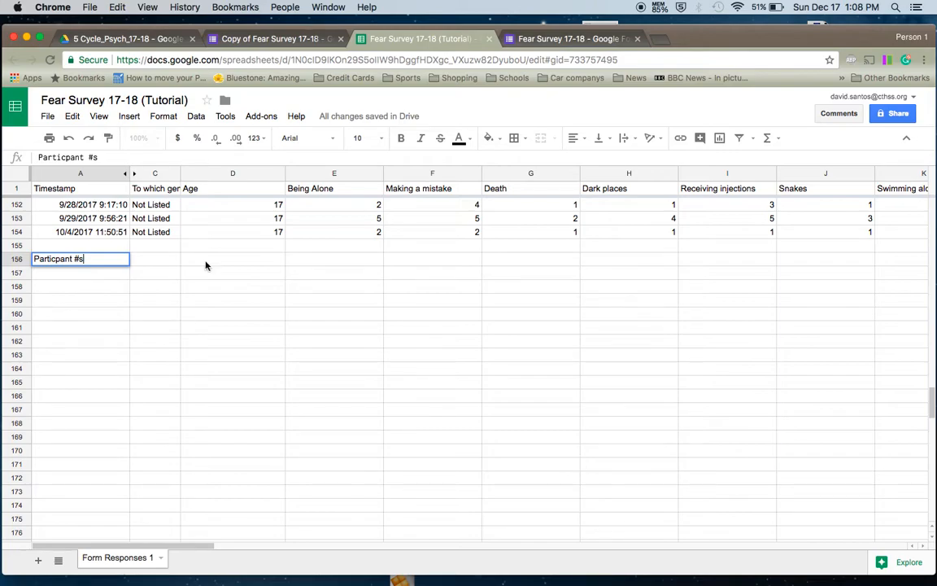
pyautogui.press('Return')
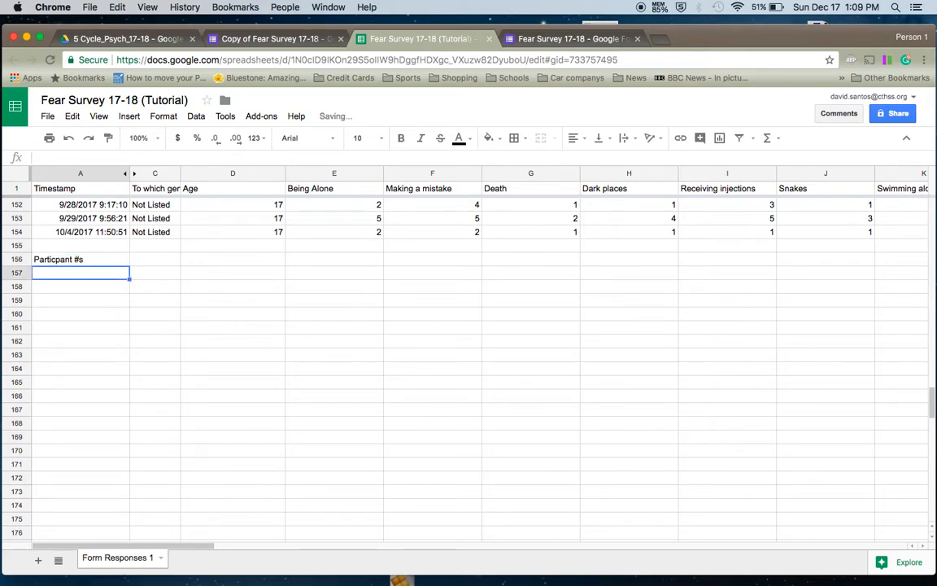
# - Enter the labels Total, Female, Male and Not Listed in A157–A160
pyautogui.write('Total')
pyautogui.press('Return')
pyautogui.write('Fears')
pyautogui.press('BackSpace')
pyautogui.press('BackSpace')
pyautogui.press('BackSpace')
pyautogui.write('male')
pyautogui.press('Return')
pyautogui.write('Male')
pyautogui.press('Return')
pyautogui.write('Not List')
pyautogui.press('BackSpace')
pyautogui.write('sted')
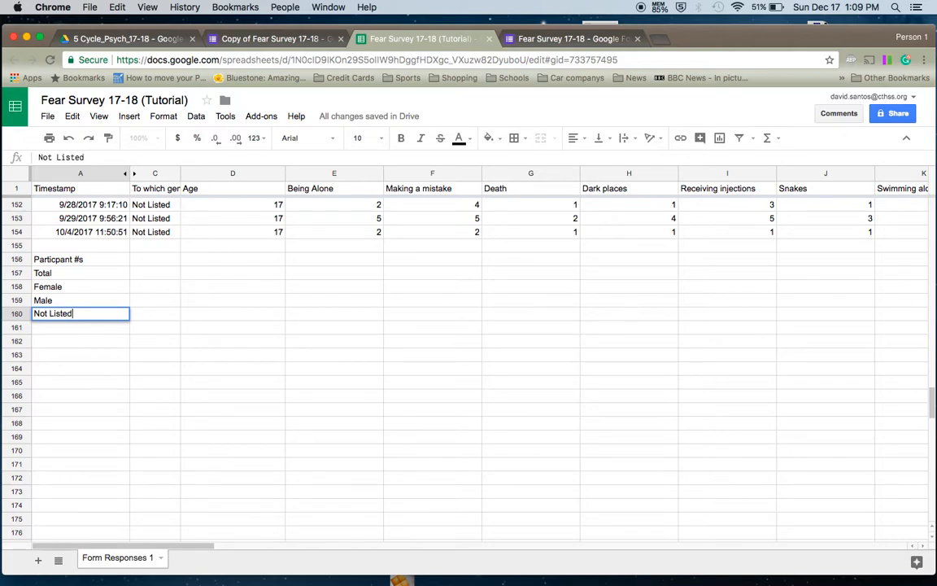
pyautogui.press('Return')
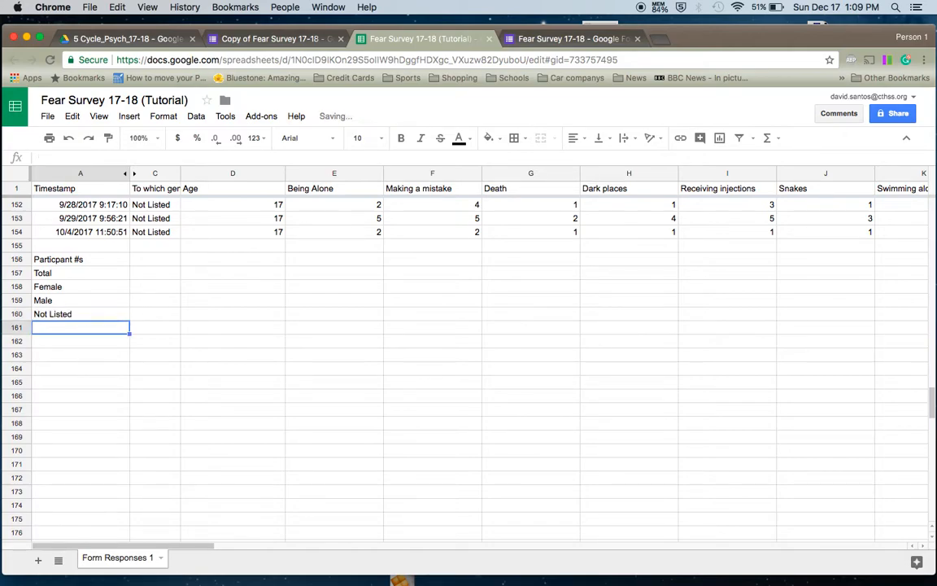
pyautogui.scroll(1, 205, 266)
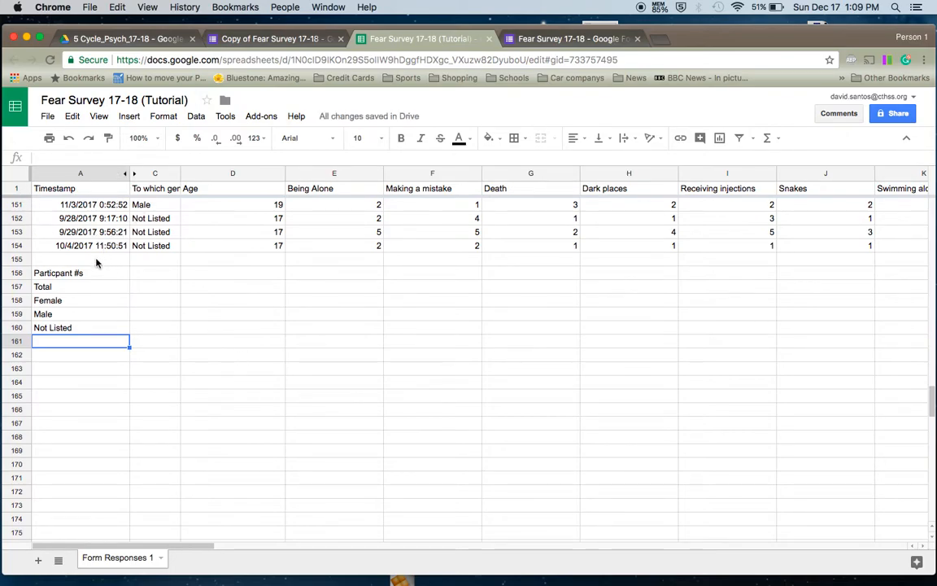
pyautogui.scroll(1, 96, 262)
pyautogui.scroll(5, 97, 268)
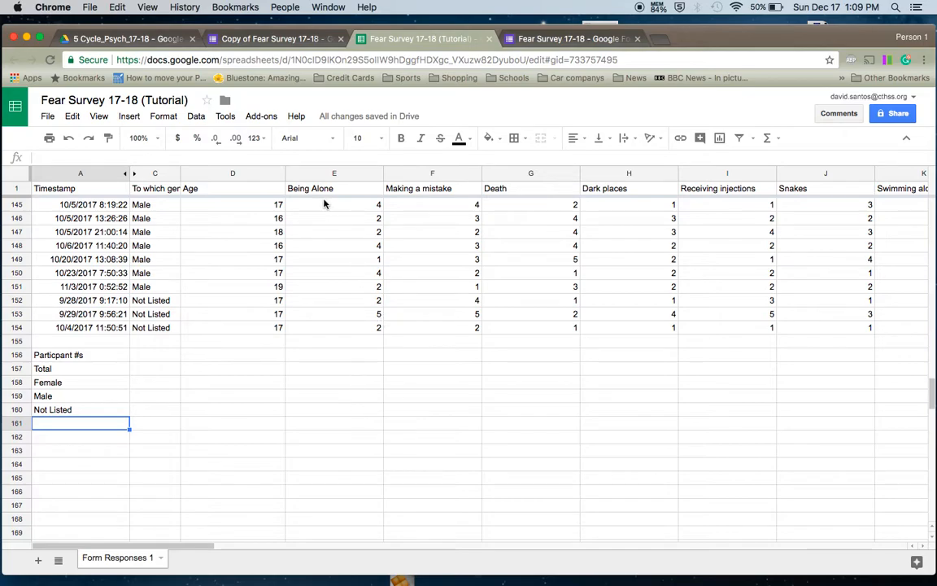
pyautogui.click(331, 341)
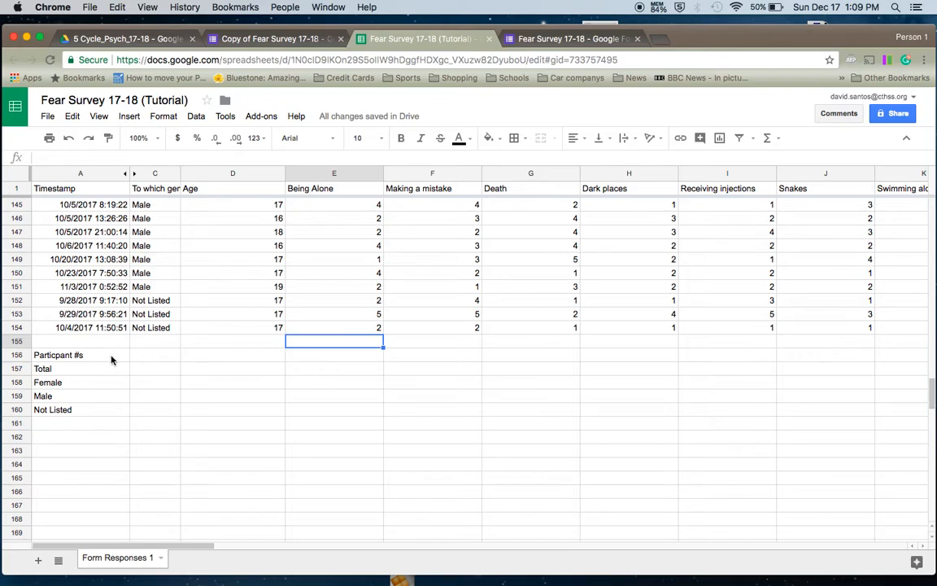
pyautogui.click(140, 375)
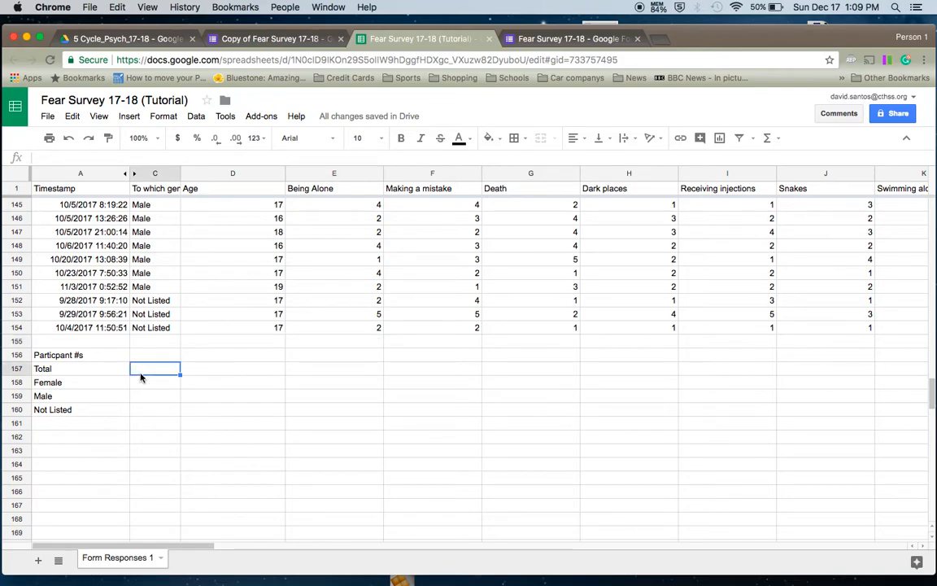
pyautogui.scroll(-1, 140, 372)
pyautogui.scroll(1, 140, 372)
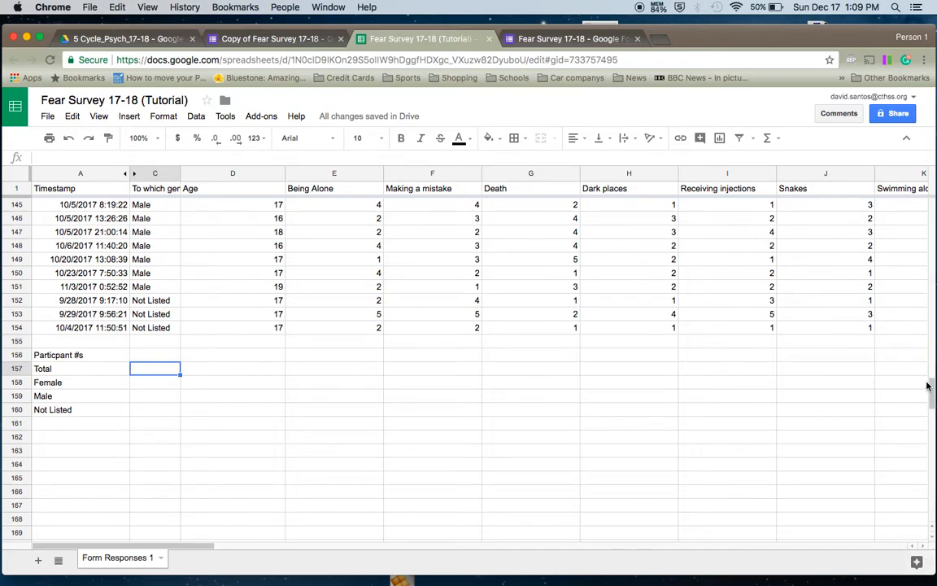
pyautogui.moveTo(930, 388)
pyautogui.mouseDown()
pyautogui.moveTo(929, 327)
pyautogui.moveTo(930, 384)
pyautogui.mouseUp()
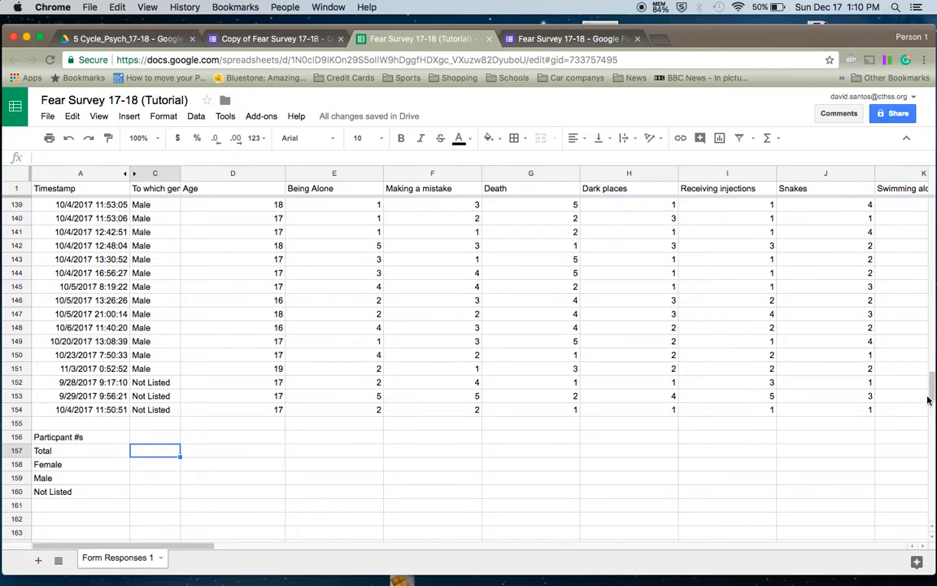
pyautogui.scroll(-1, 926, 389)
pyautogui.scroll(3, 926, 389)
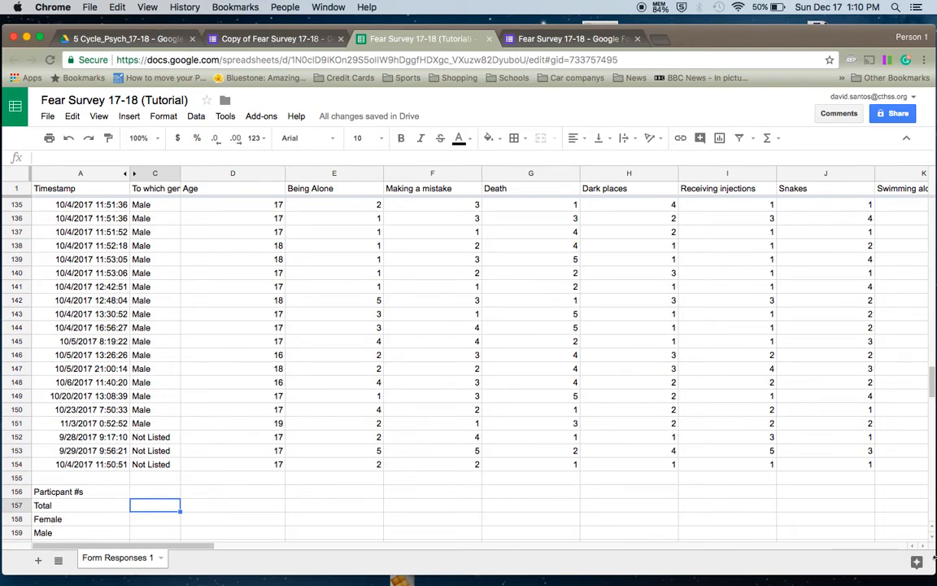
pyautogui.moveTo(931, 383); pyautogui.dragTo(929, 201)
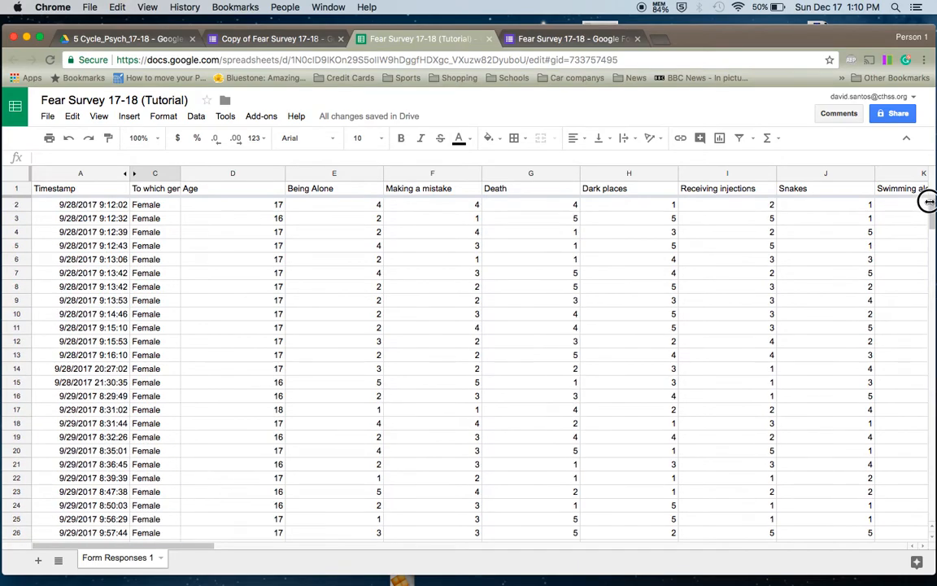
pyautogui.click(14, 204)
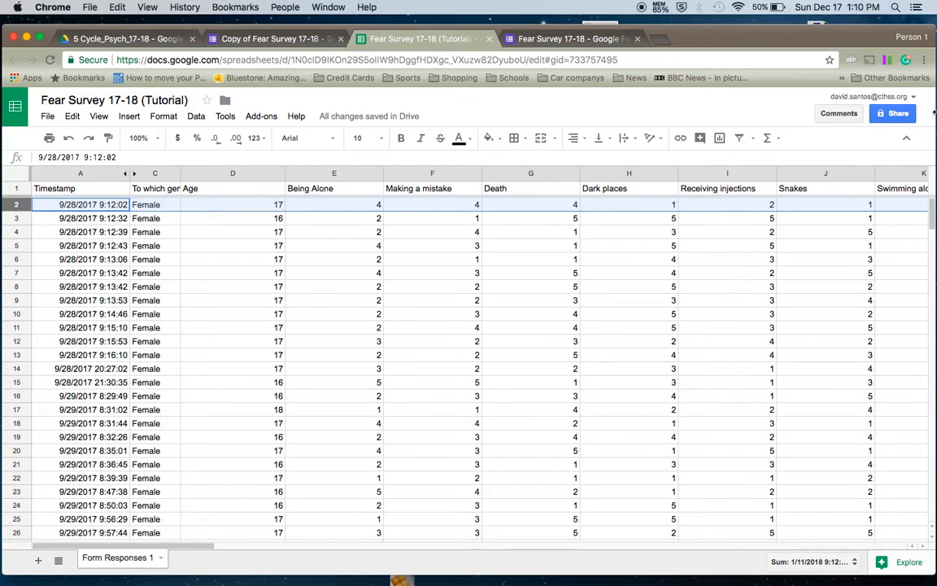
pyautogui.moveTo(931, 213); pyautogui.dragTo(931, 385)
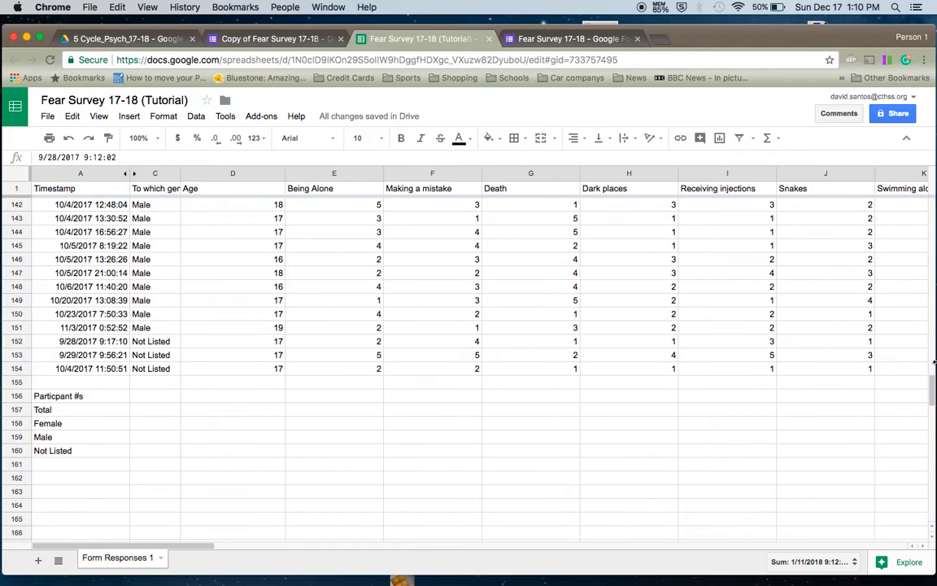
pyautogui.click(161, 412)
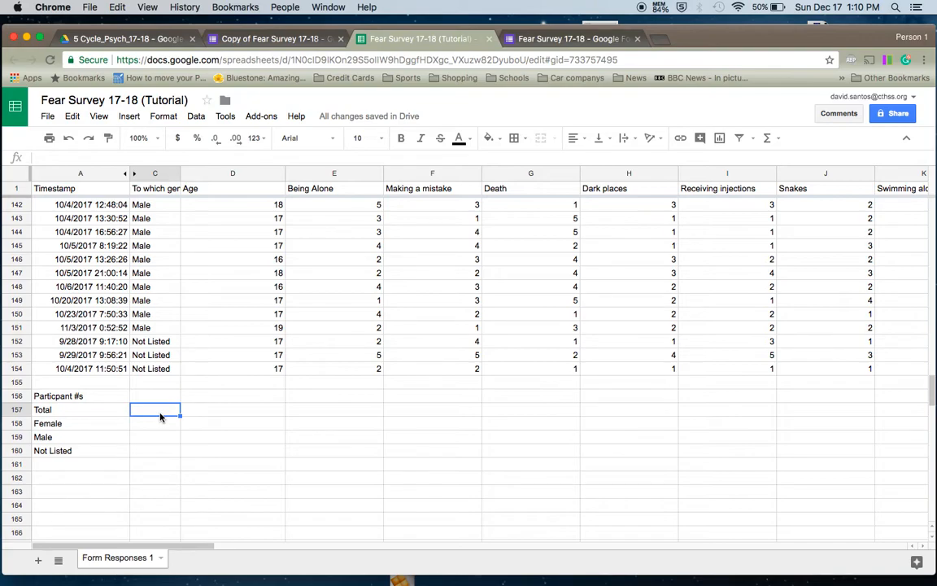
# - Enter =counta(C2:C154) in C157 so the Total participant count shows 153
pyautogui.write('=coun')
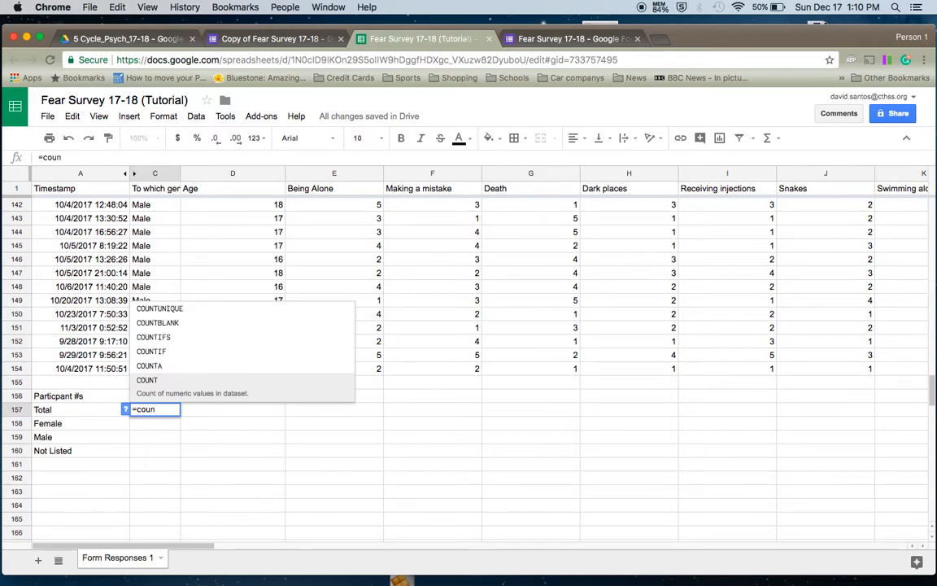
pyautogui.write('ta')
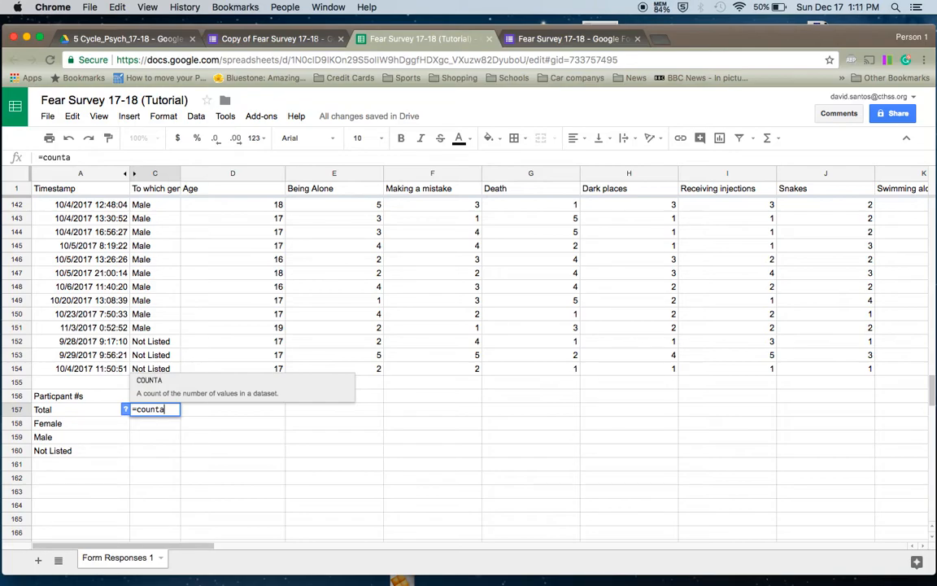
pyautogui.write('(')
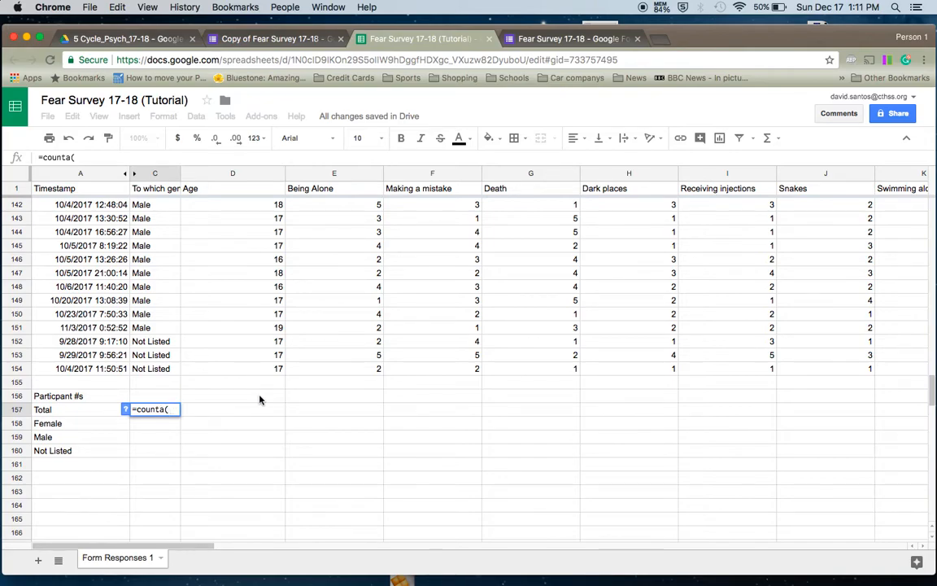
pyautogui.moveTo(933, 385); pyautogui.dragTo(933, 190)
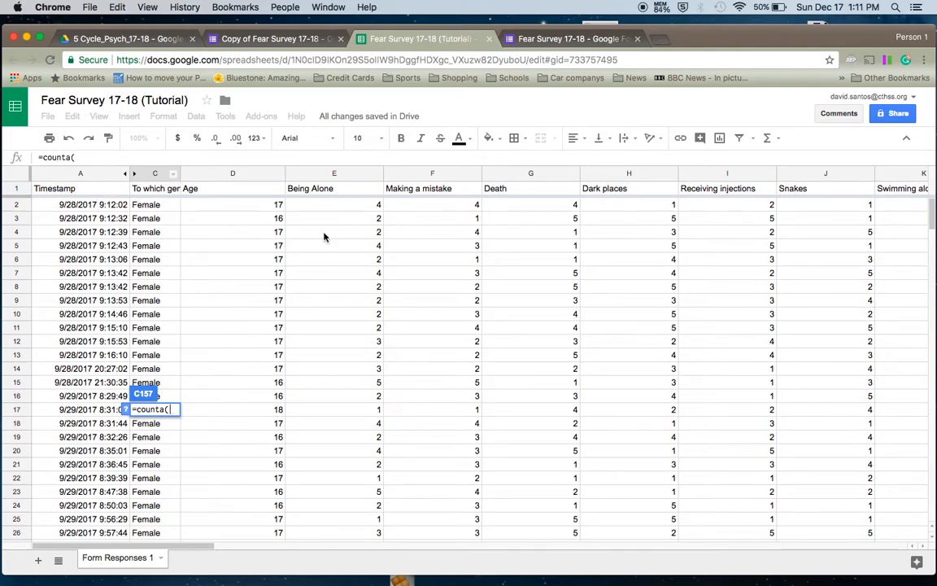
pyautogui.click(932, 252)
pyautogui.moveTo(931, 252); pyautogui.dragTo(910, 412)
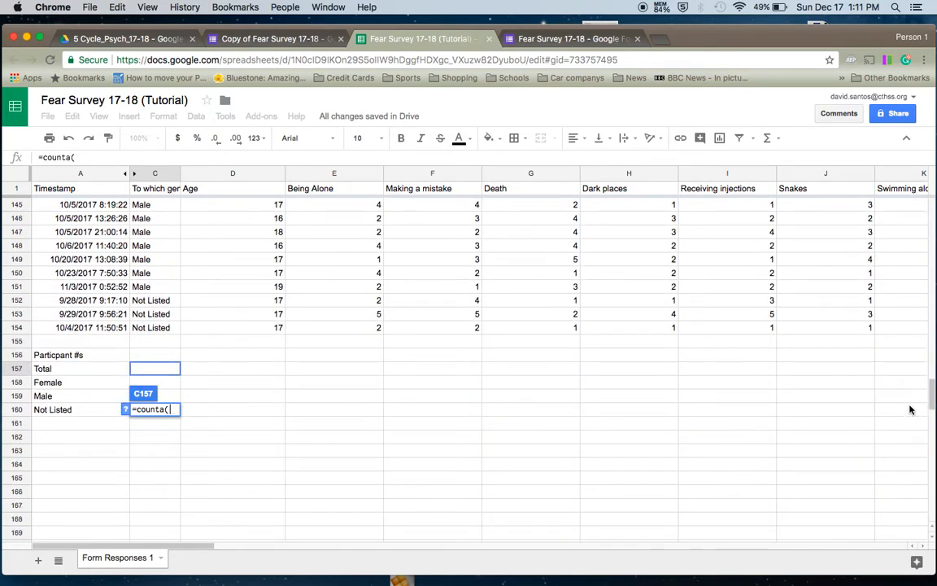
pyautogui.write('c2')
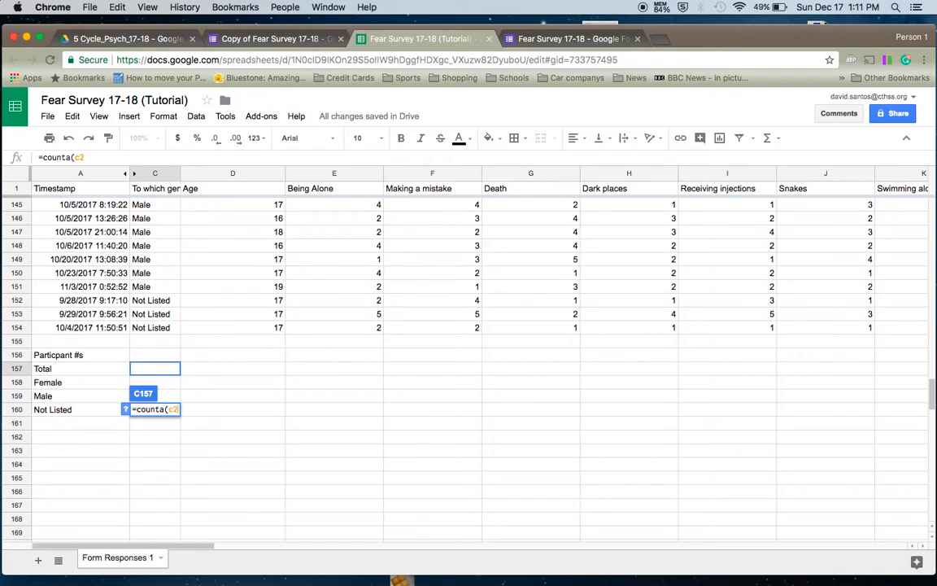
pyautogui.write(':')
pyautogui.write('c154)')
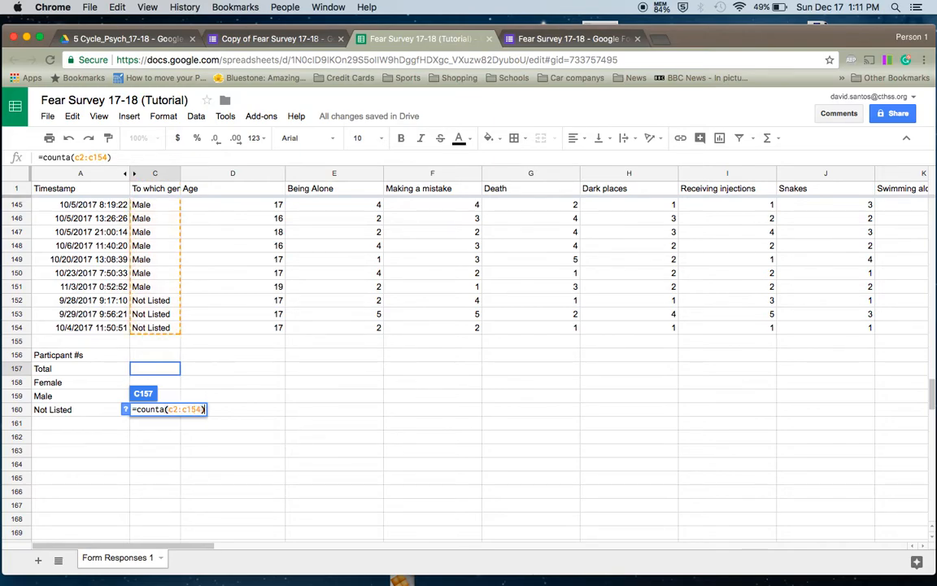
pyautogui.press('Return')
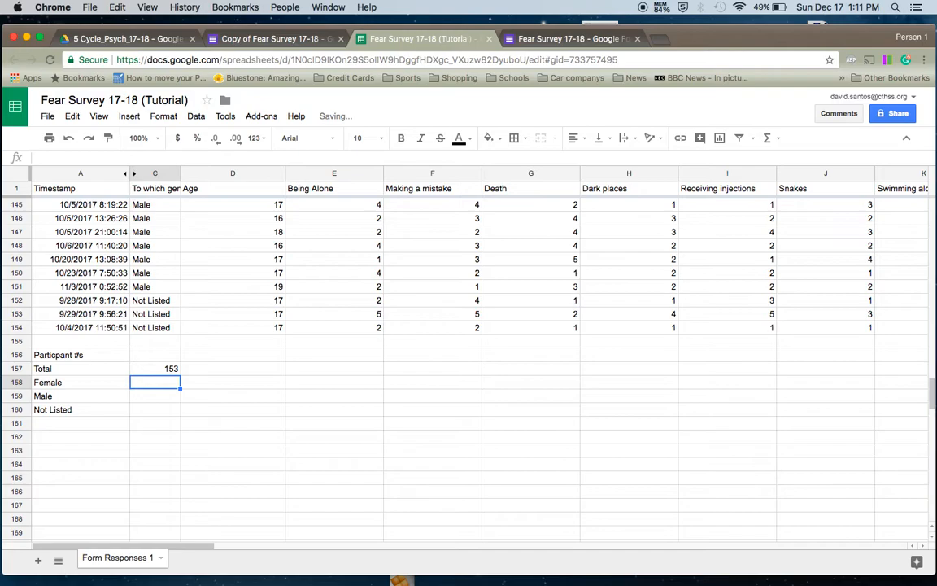
pyautogui.click(155, 368)
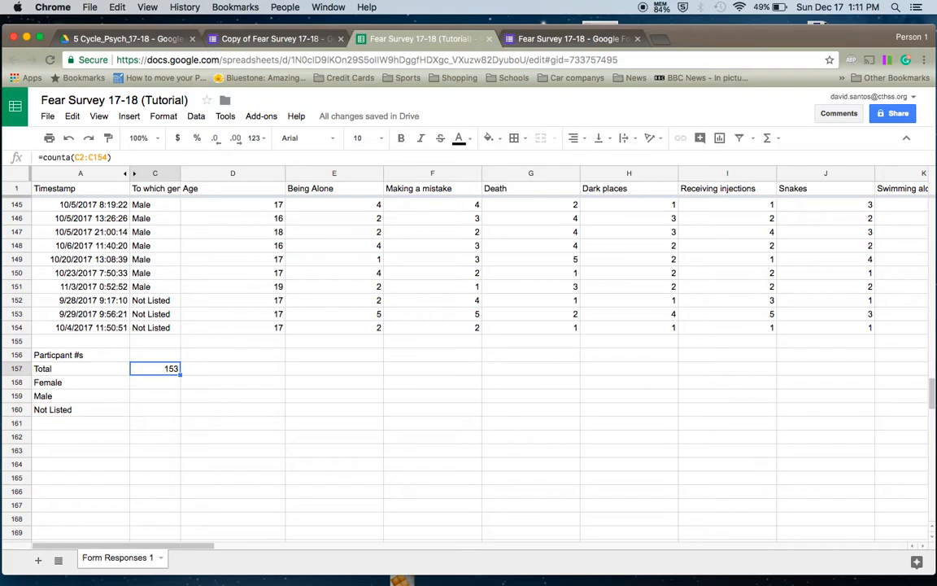
pyautogui.press('Delete')
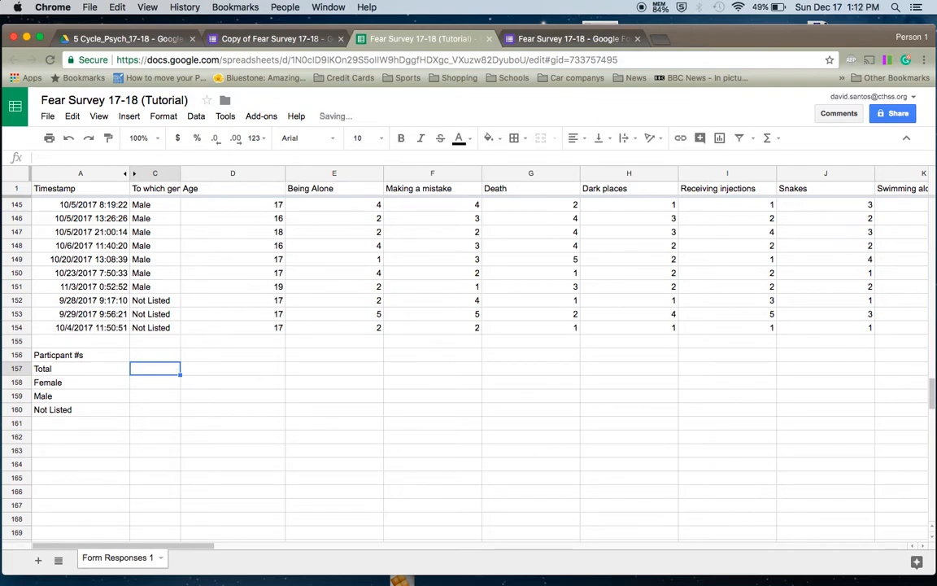
pyautogui.write('=coun')
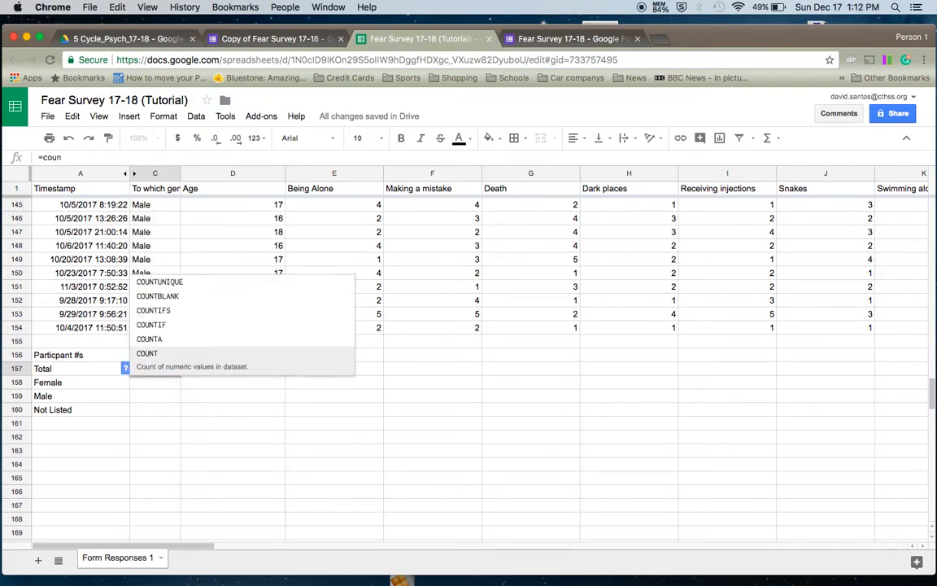
pyautogui.write('ta(')
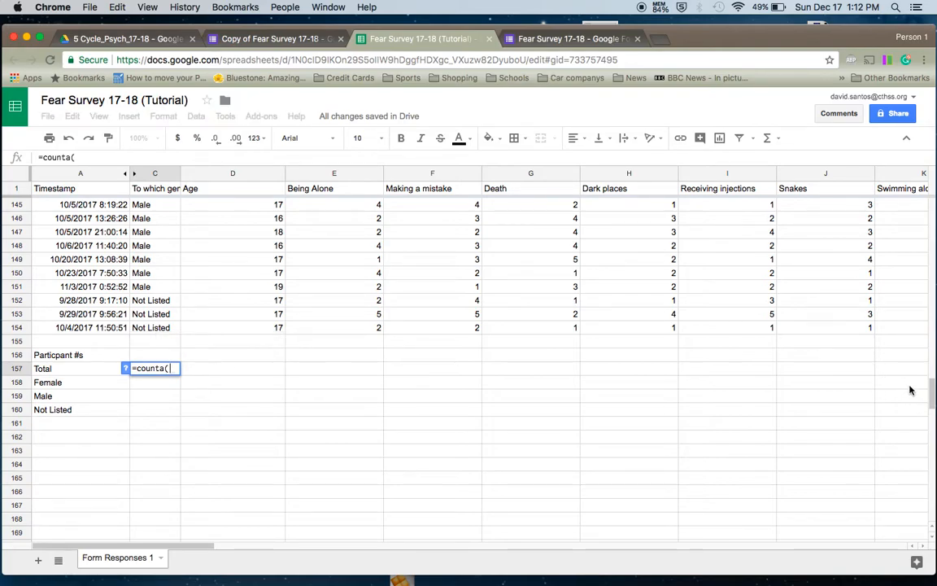
pyautogui.moveTo(933, 389); pyautogui.dragTo(932, 209)
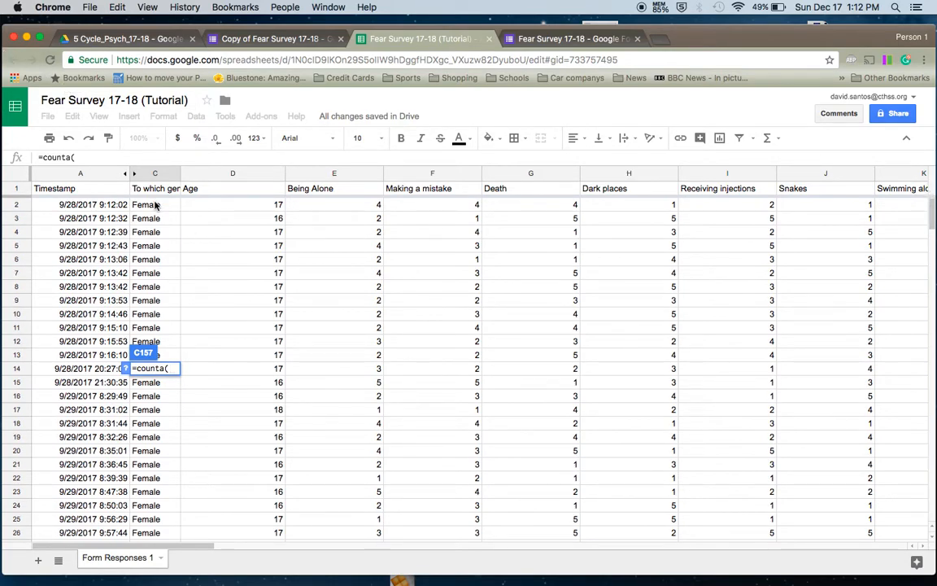
pyautogui.click(156, 205)
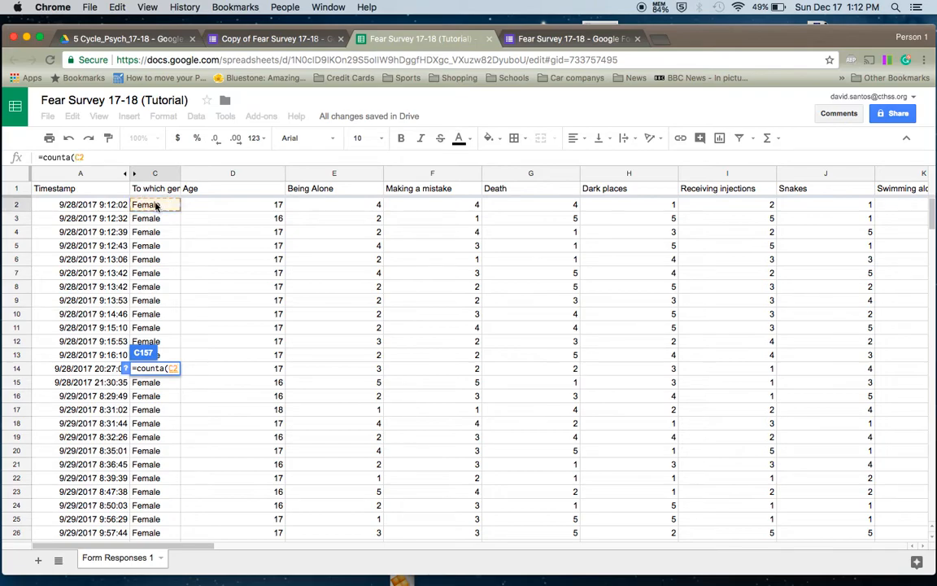
pyautogui.moveTo(152, 198); pyautogui.dragTo(154, 457)
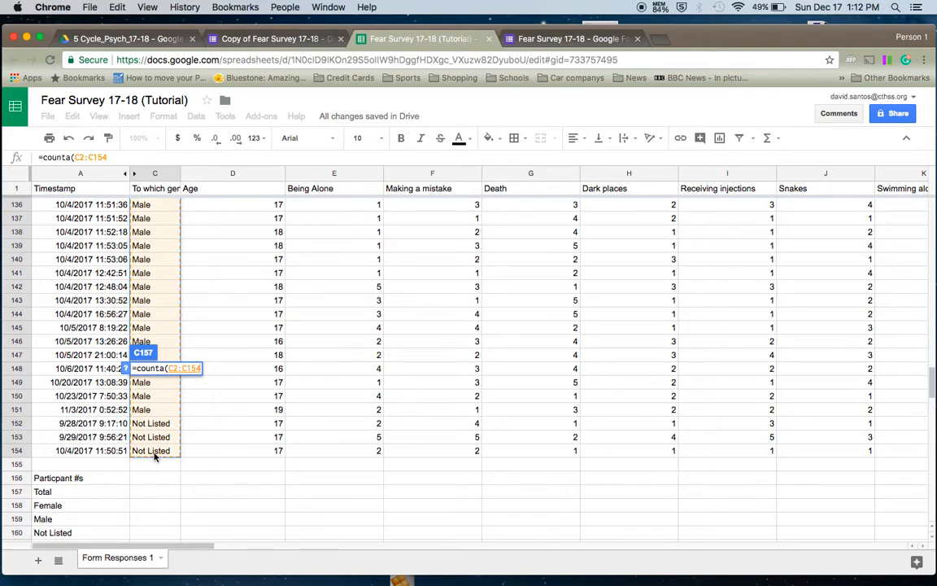
pyautogui.press('Return')
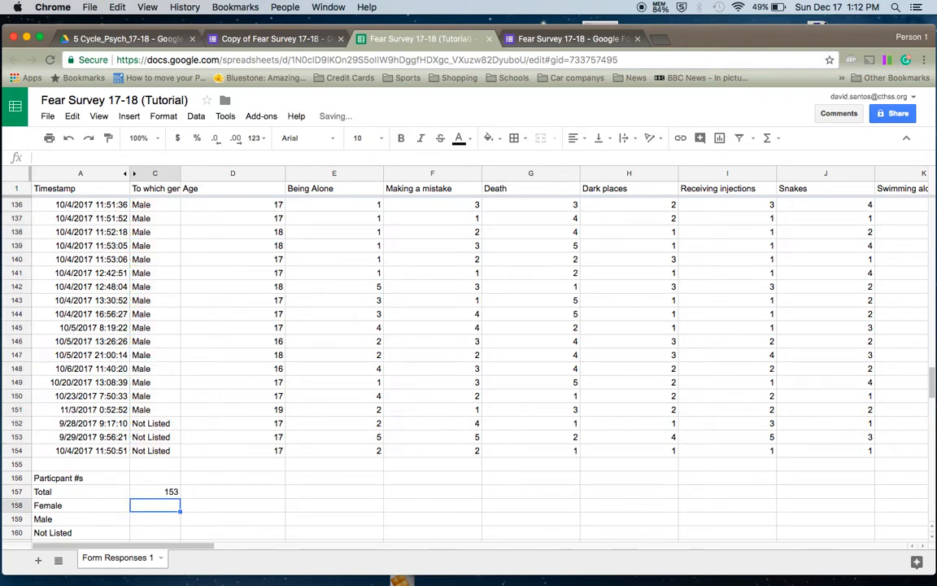
pyautogui.press('Up')
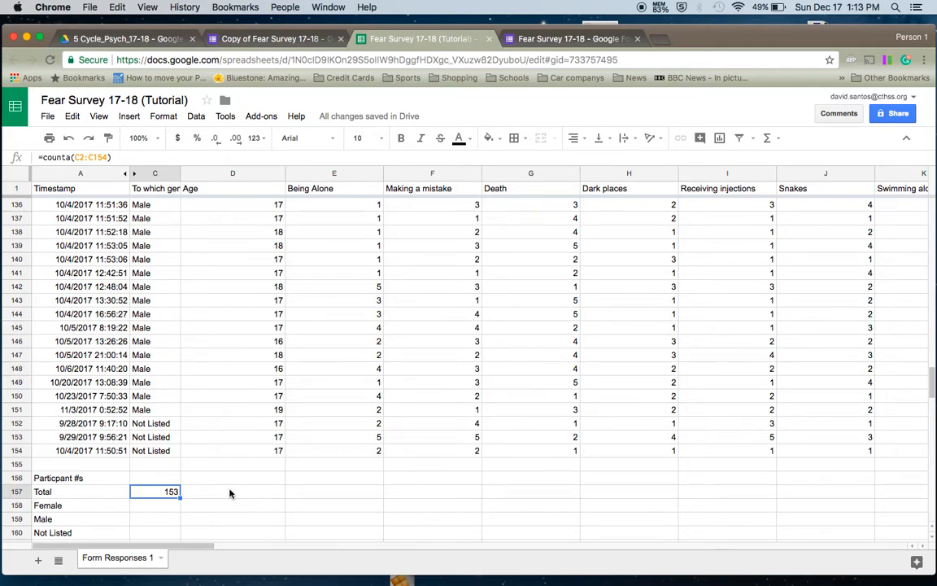
pyautogui.press('Return')
pyautogui.press('Return')
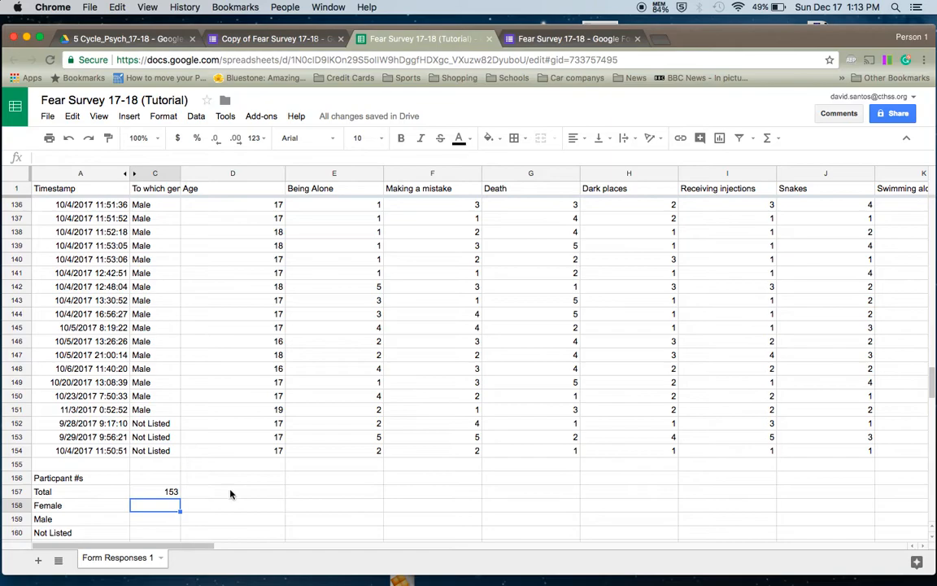
# - Enter a COUNTA over the Female rows C2:C80 in C158, giving 79
pyautogui.write('=')
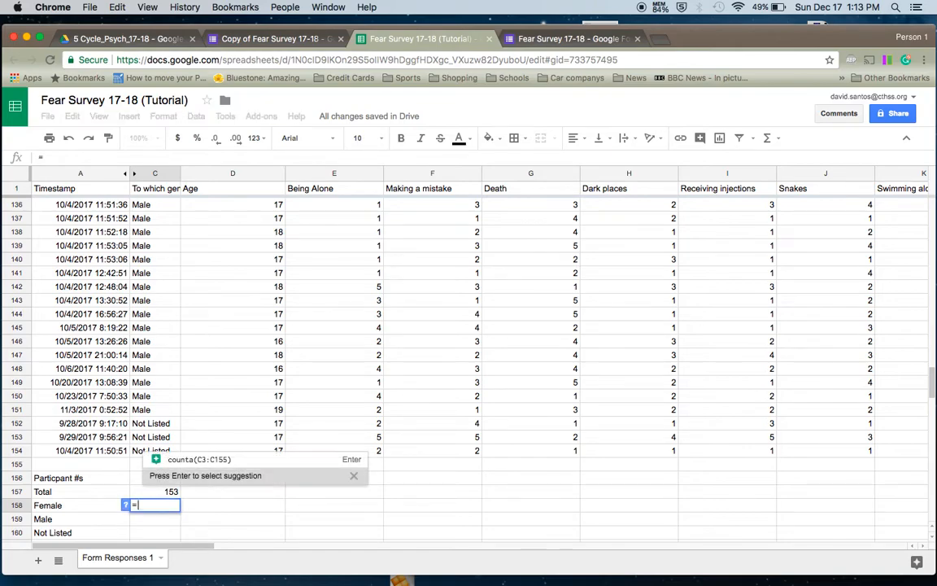
pyautogui.write('counta')
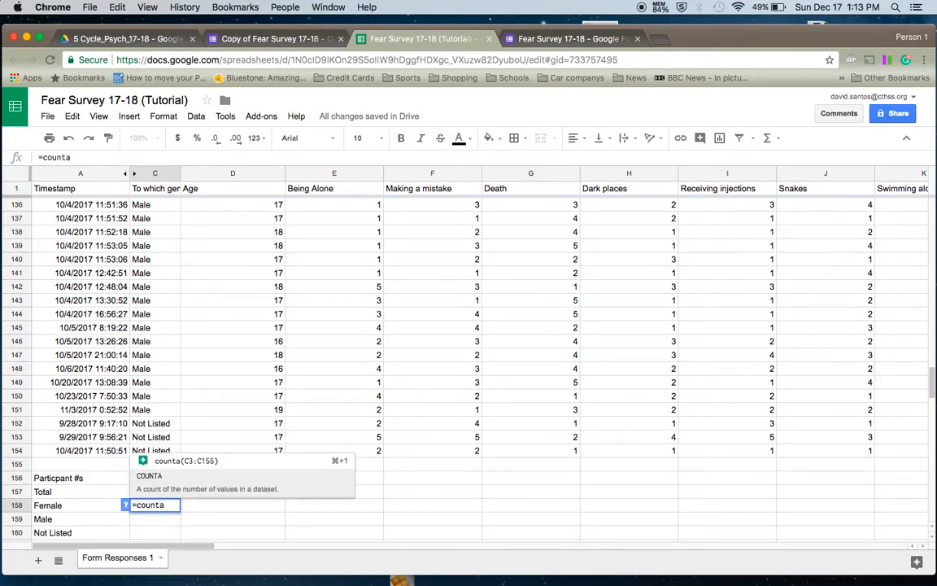
pyautogui.write('(')
pyautogui.moveTo(933, 390); pyautogui.dragTo(931, 196)
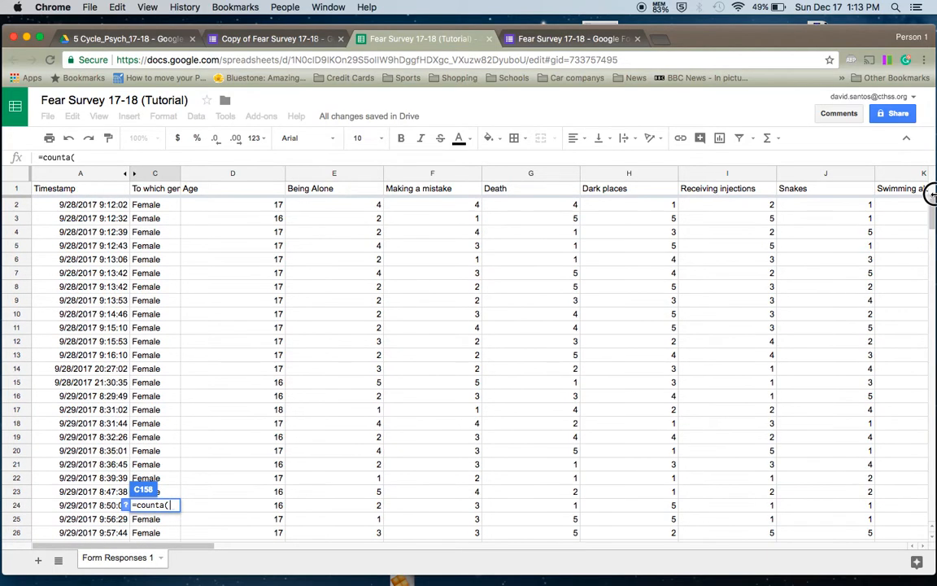
pyautogui.click(151, 209)
pyautogui.moveTo(152, 208); pyautogui.dragTo(136, 247)
pyautogui.press('Return')
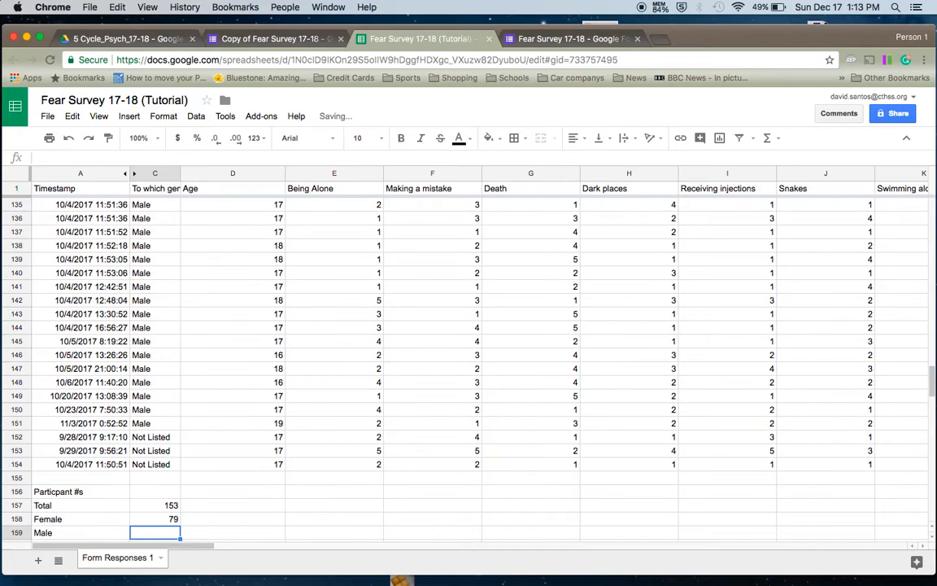
# - Enter a COUNTA over the Male rows C81:C151 in C159, giving 71
pyautogui.write('=counta')
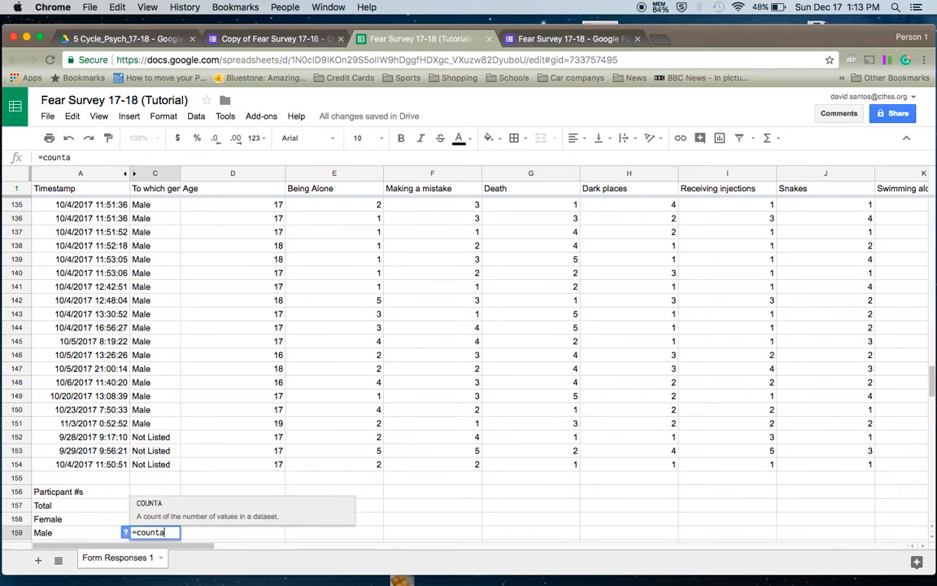
pyautogui.write('(')
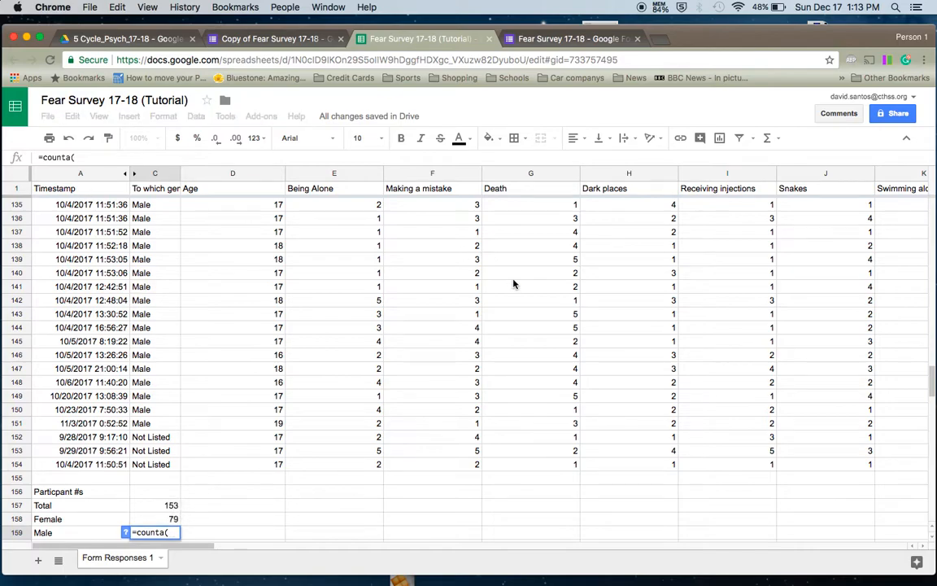
pyautogui.moveTo(931, 377); pyautogui.dragTo(932, 305)
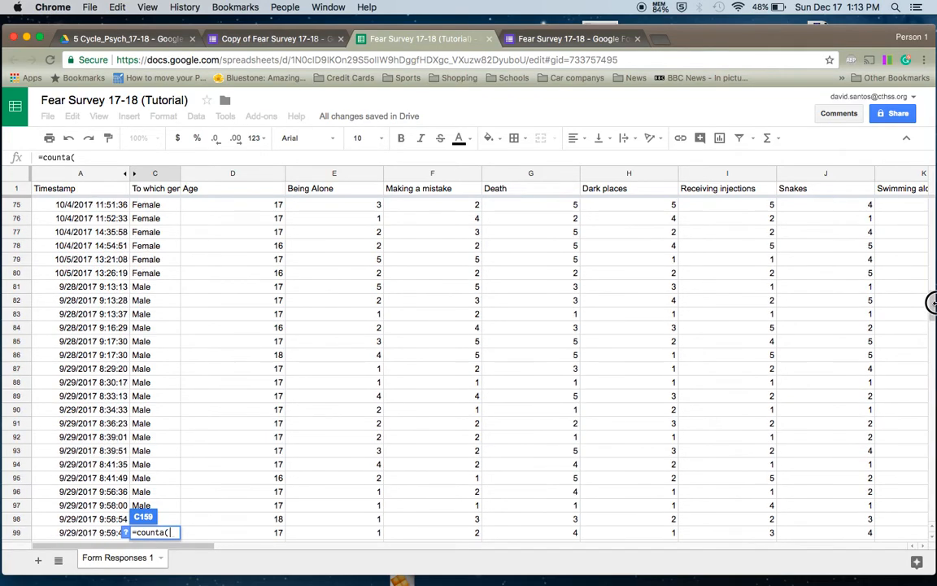
pyautogui.click(157, 288)
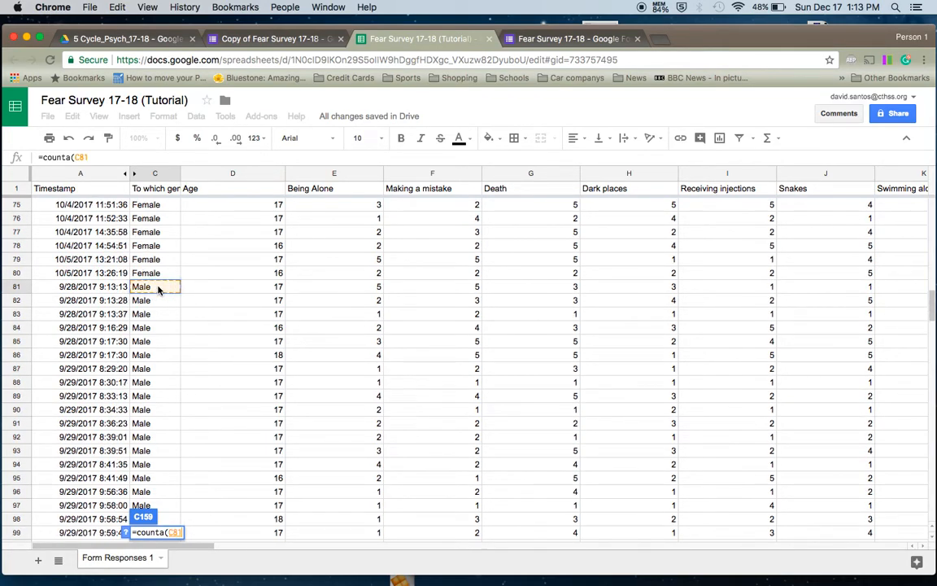
pyautogui.moveTo(157, 288); pyautogui.dragTo(160, 364)
pyautogui.scroll(5, 168, 486)
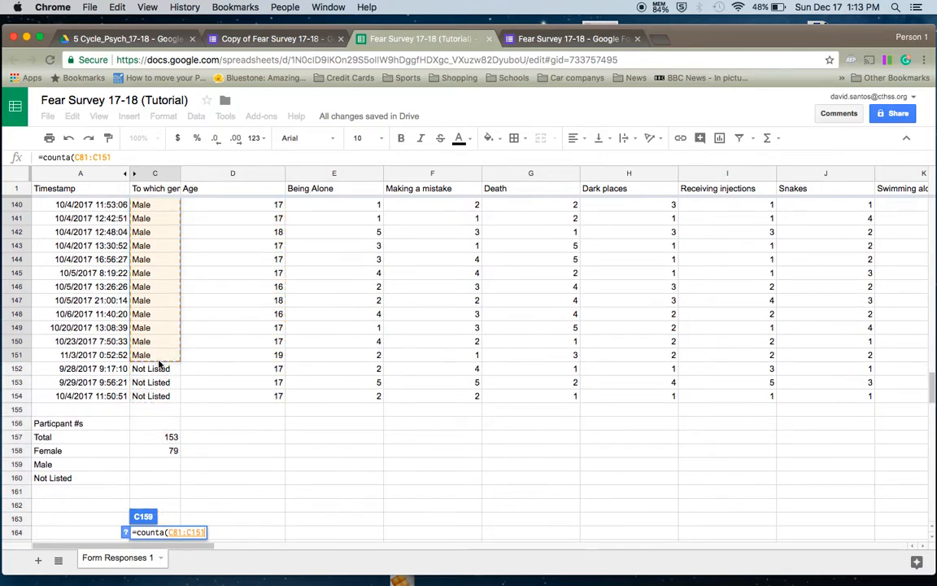
pyautogui.press('Return')
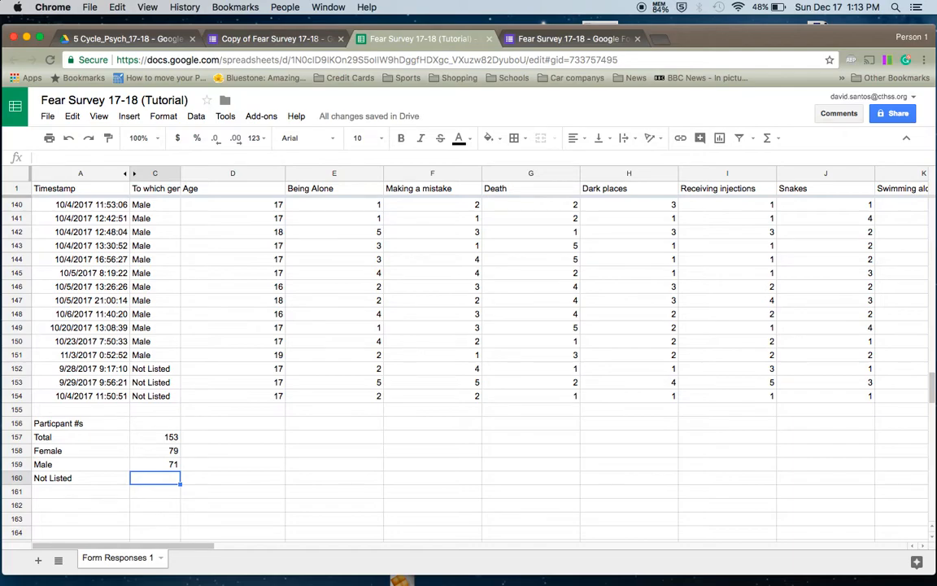
# - Replace a hand-typed 3 in C160 with =COUNTA(C152:C154) for the Not Listed count
pyautogui.write('=')
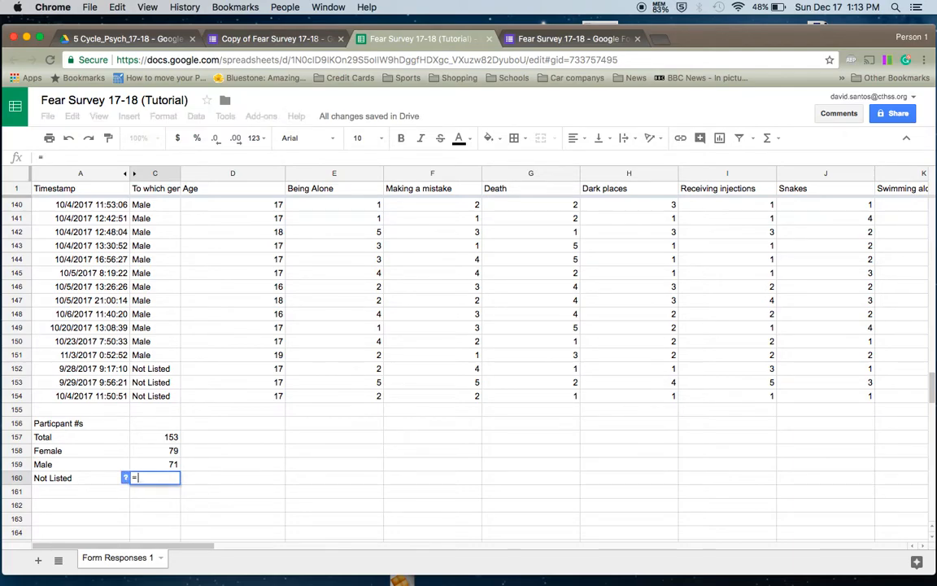
pyautogui.write('co')
pyautogui.press('BackSpace')
pyautogui.press('BackSpace')
pyautogui.press('BackSpace')
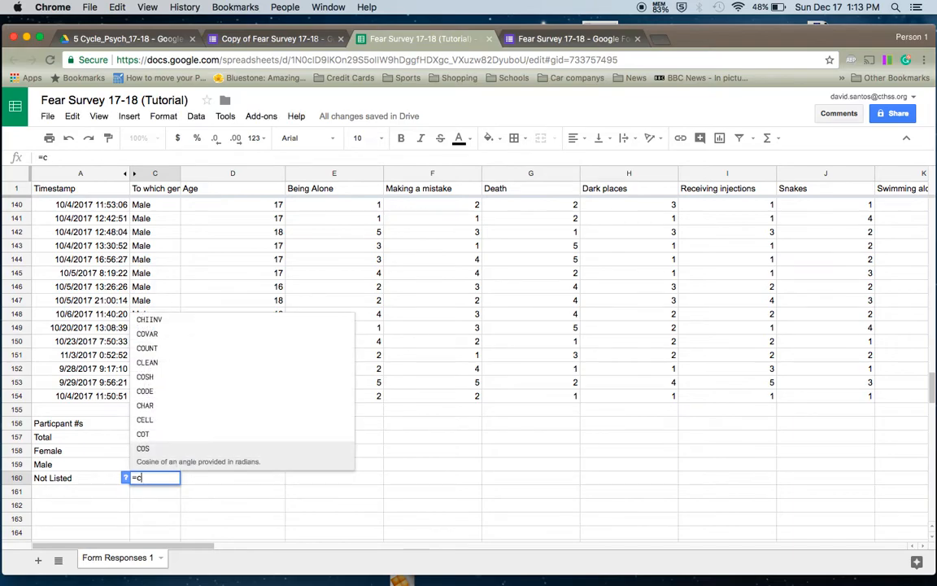
pyautogui.write('3')
pyautogui.press('Return')
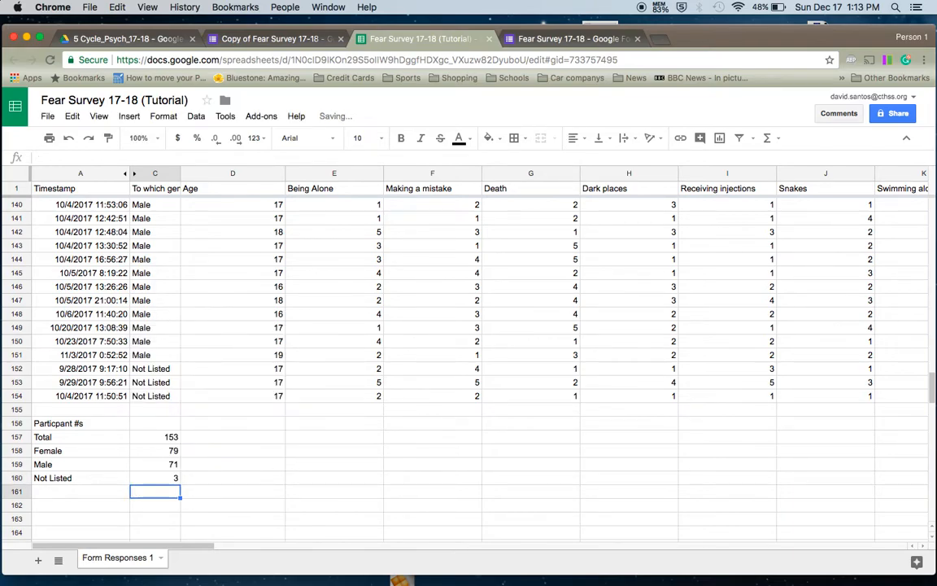
pyautogui.press('Up')
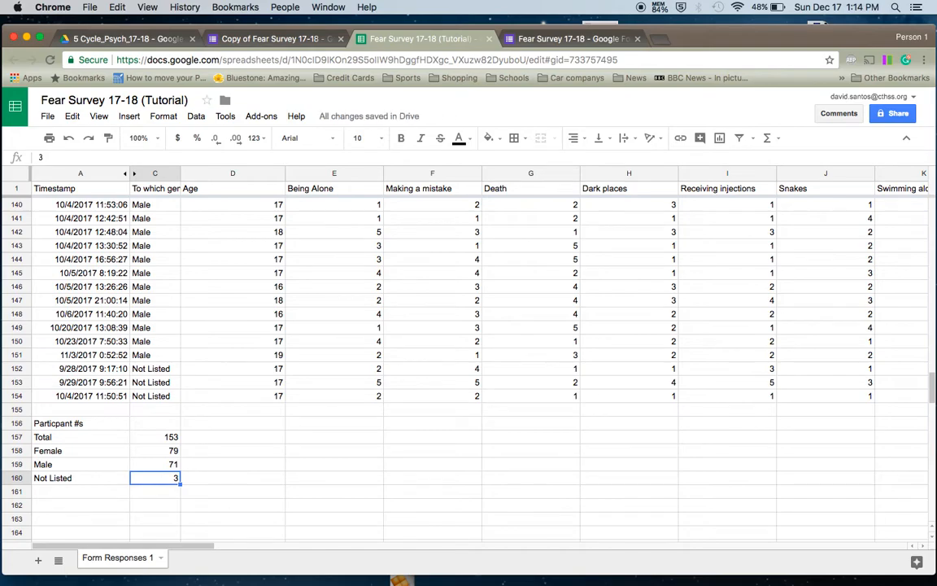
pyautogui.press('BackSpace')
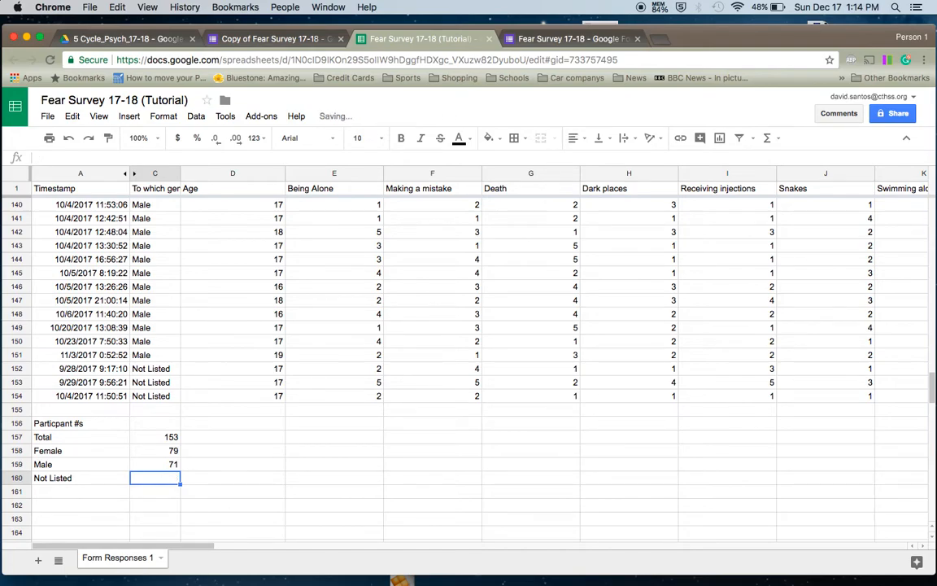
pyautogui.write('=co')
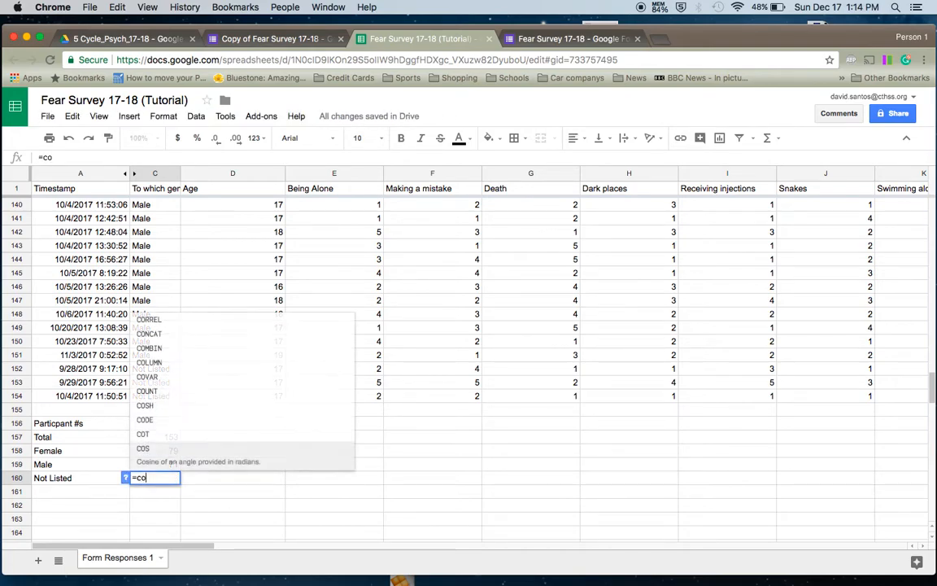
pyautogui.write('unta(')
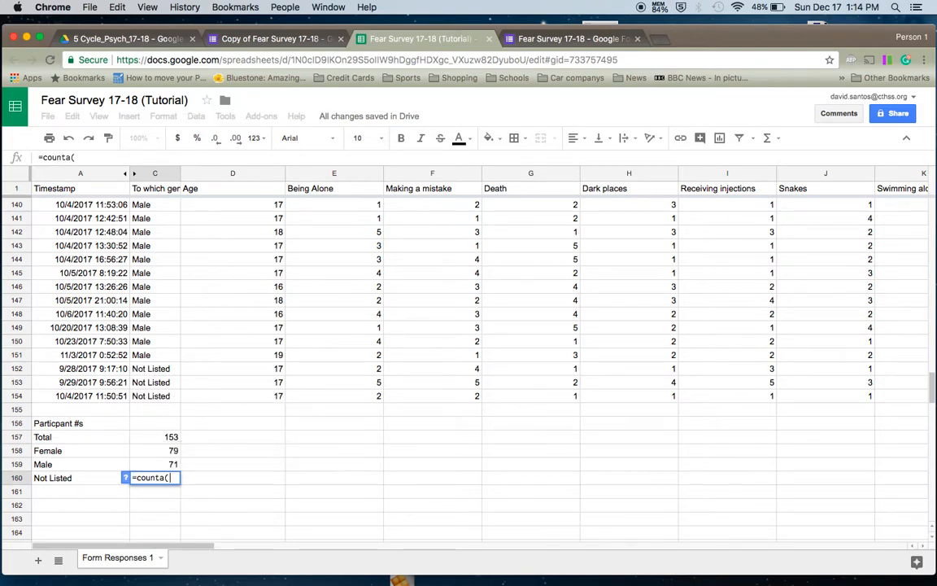
pyautogui.moveTo(143, 364); pyautogui.dragTo(146, 396)
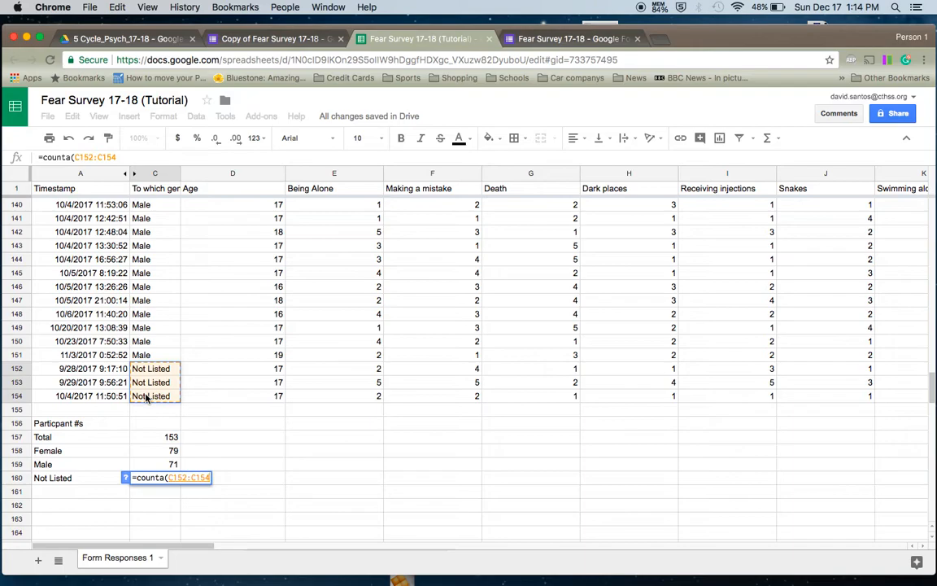
pyautogui.press('Return')
pyautogui.press('Up')
pyautogui.press('Up')
pyautogui.press('Up')
pyautogui.press('Up')
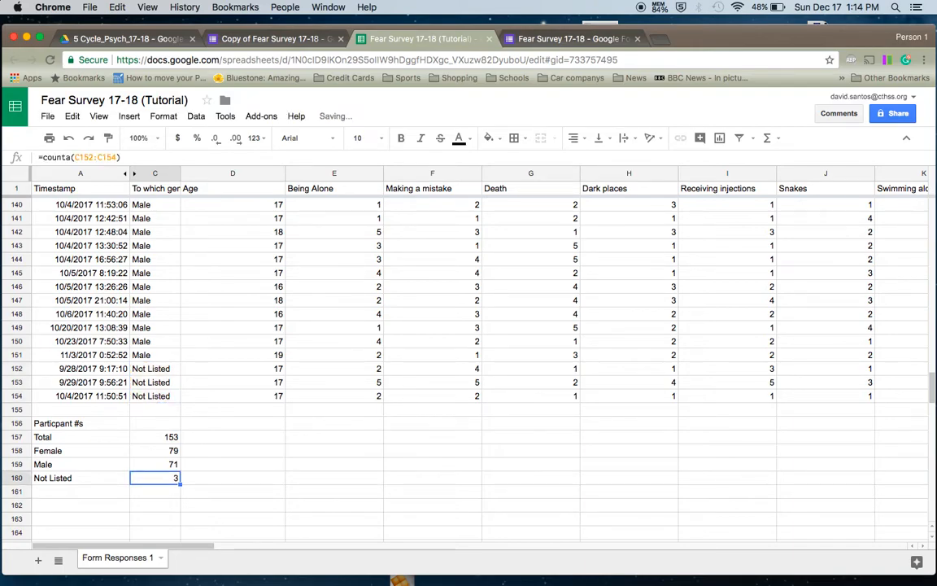
pyautogui.press('Down')
pyautogui.press('Down')
pyautogui.press('Down')
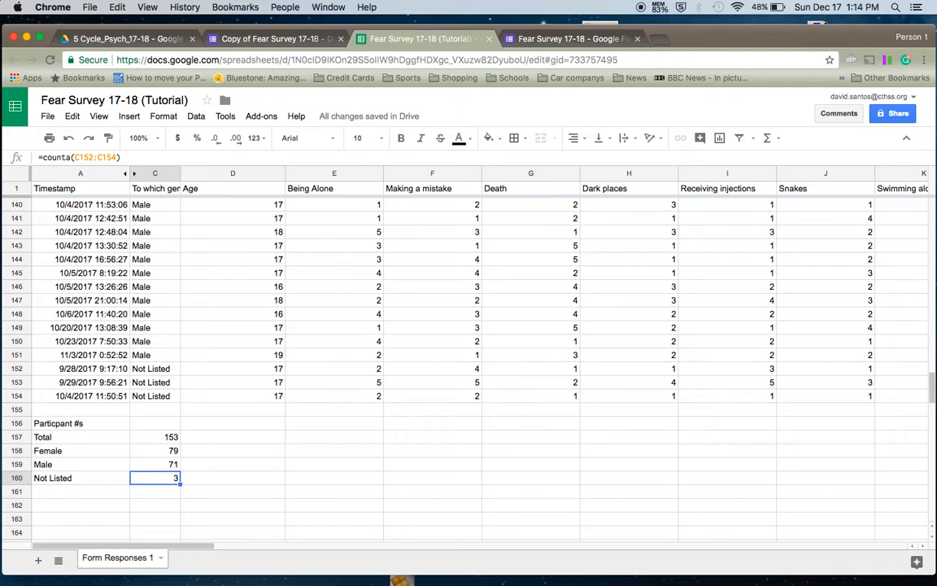
pyautogui.press('Right')
pyautogui.press('Right')
pyautogui.press('Left')
pyautogui.press('Left')
pyautogui.press('Up')
pyautogui.press('Up')
pyautogui.press('Up')
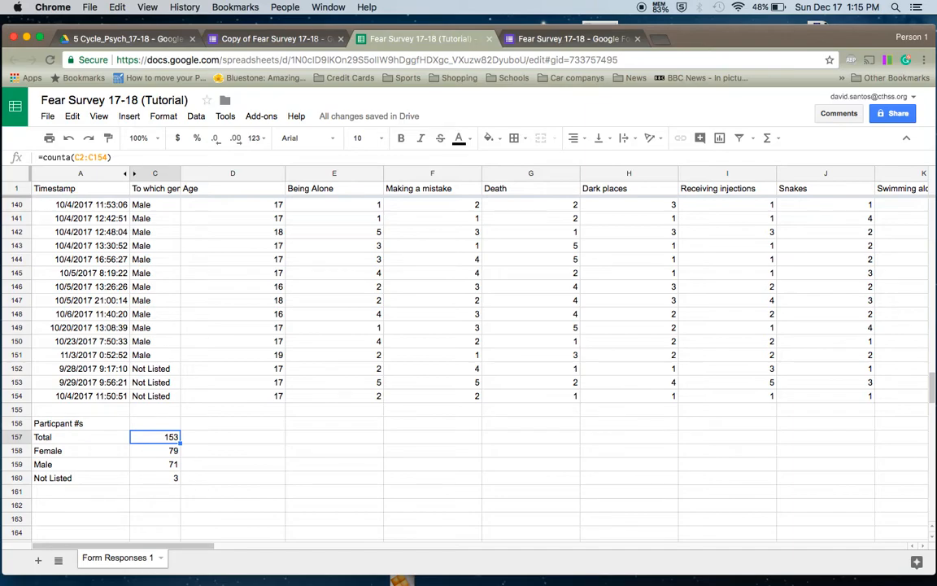
pyautogui.press('Down')
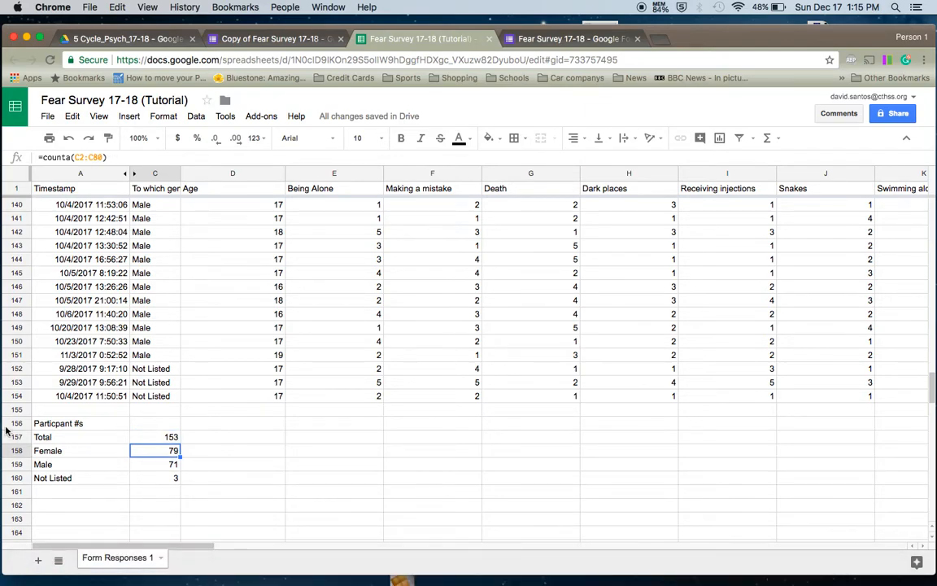
pyautogui.click(47, 450)
pyautogui.click(46, 464)
pyautogui.click(54, 478)
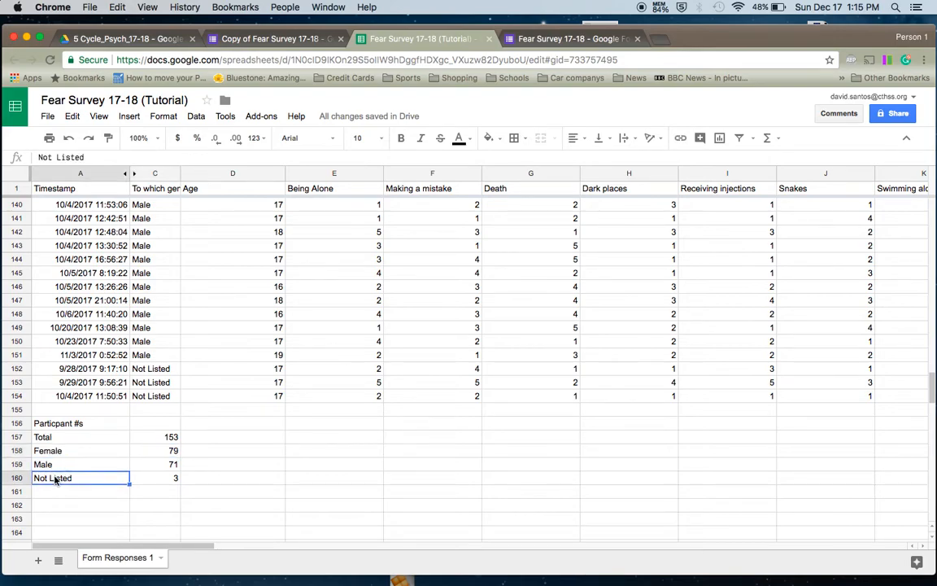
pyautogui.click(58, 450)
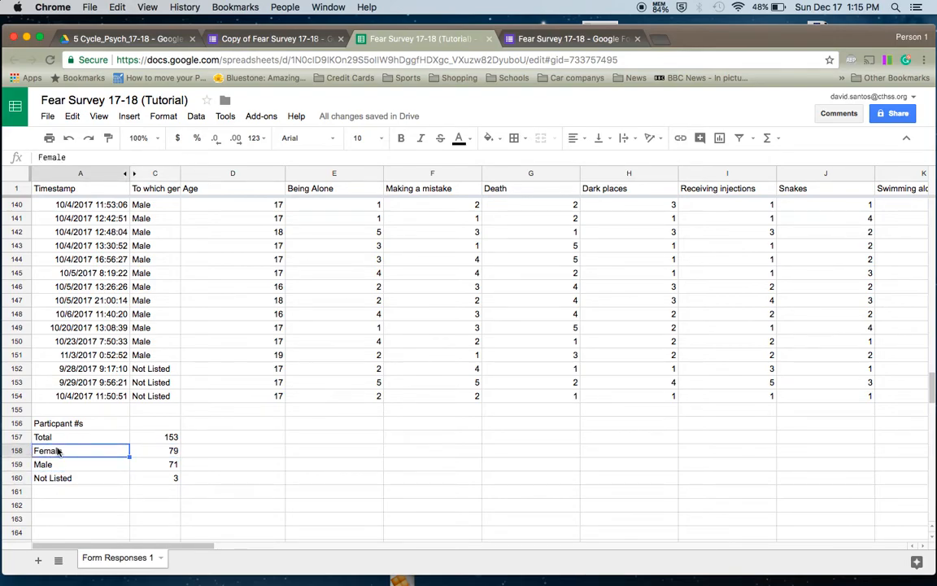
pyautogui.click(49, 465)
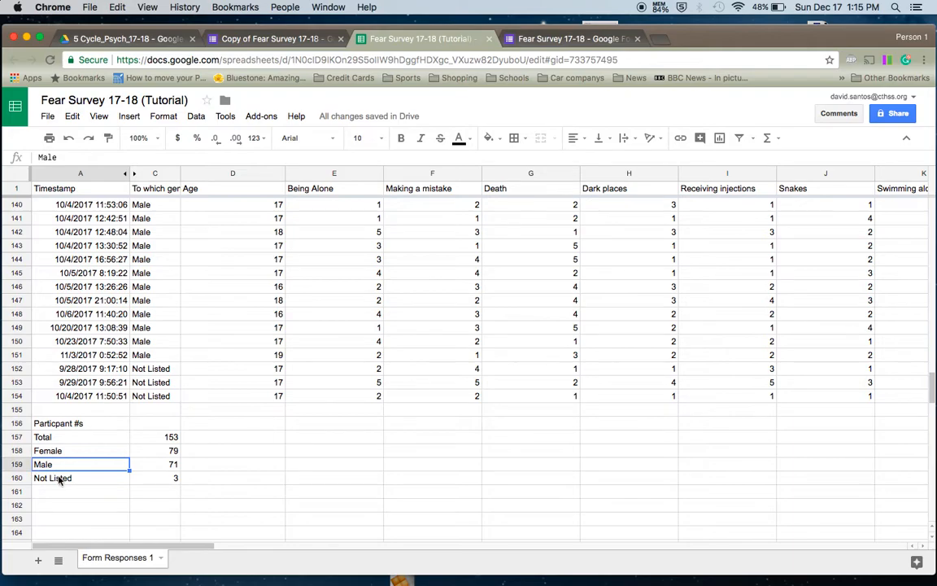
pyautogui.click(54, 450)
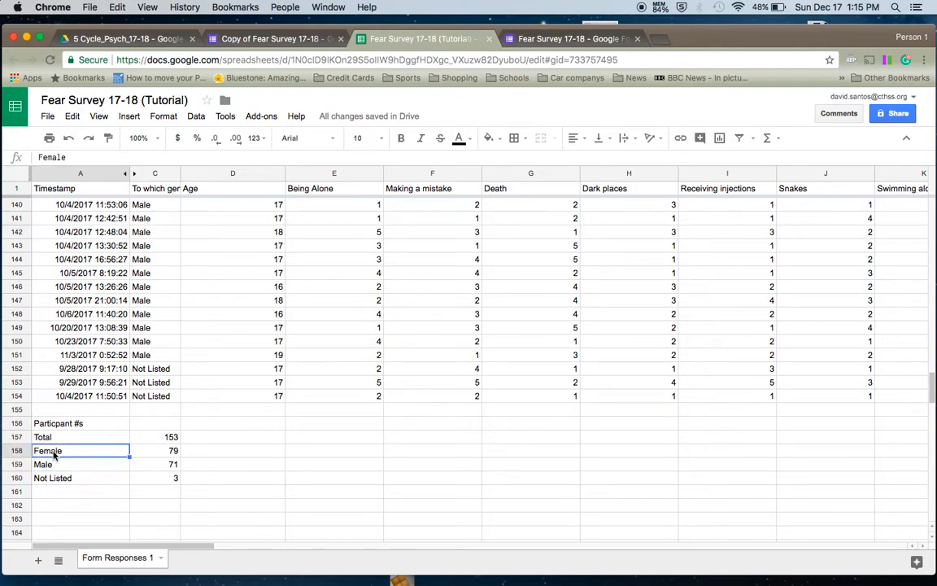
pyautogui.click(57, 464)
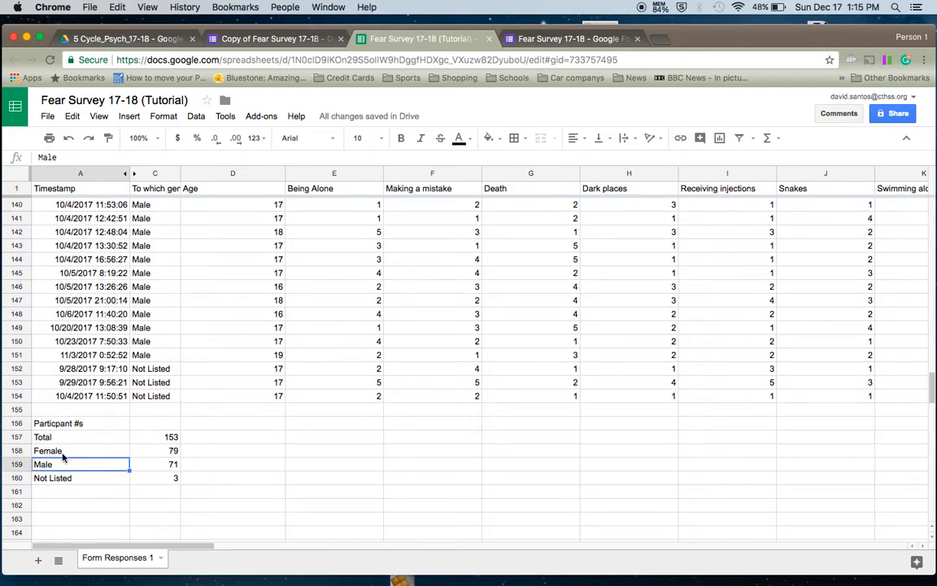
pyautogui.click(63, 454)
pyautogui.click(62, 467)
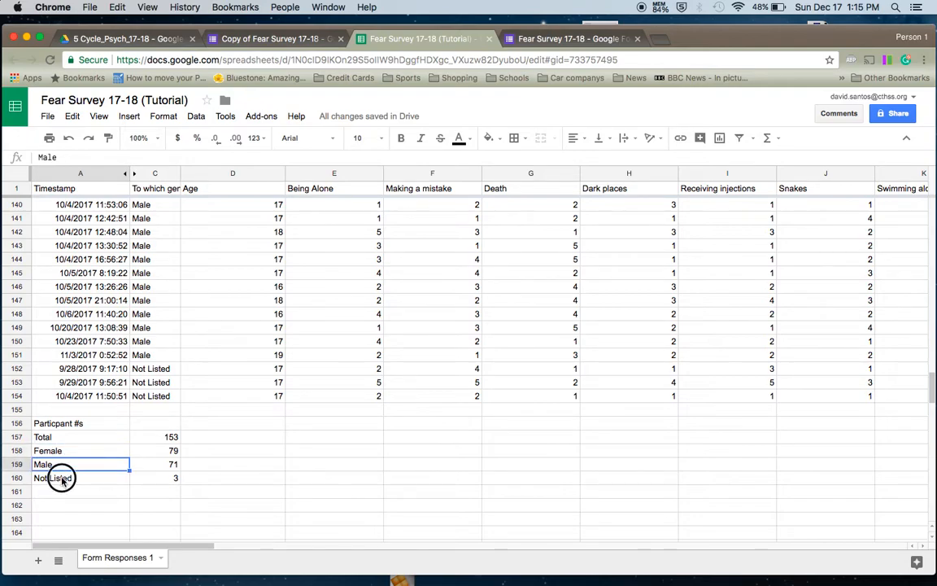
pyautogui.click(62, 480)
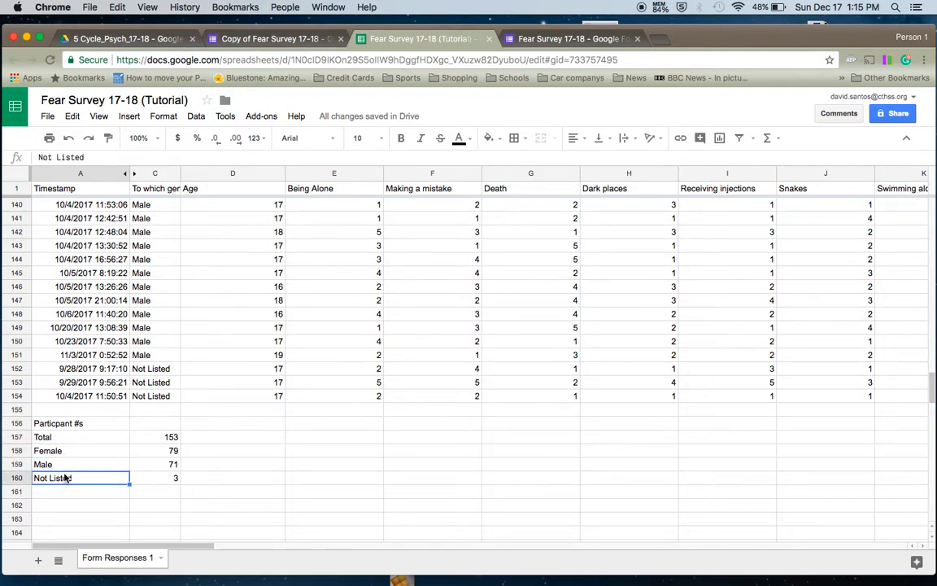
pyautogui.click(70, 453)
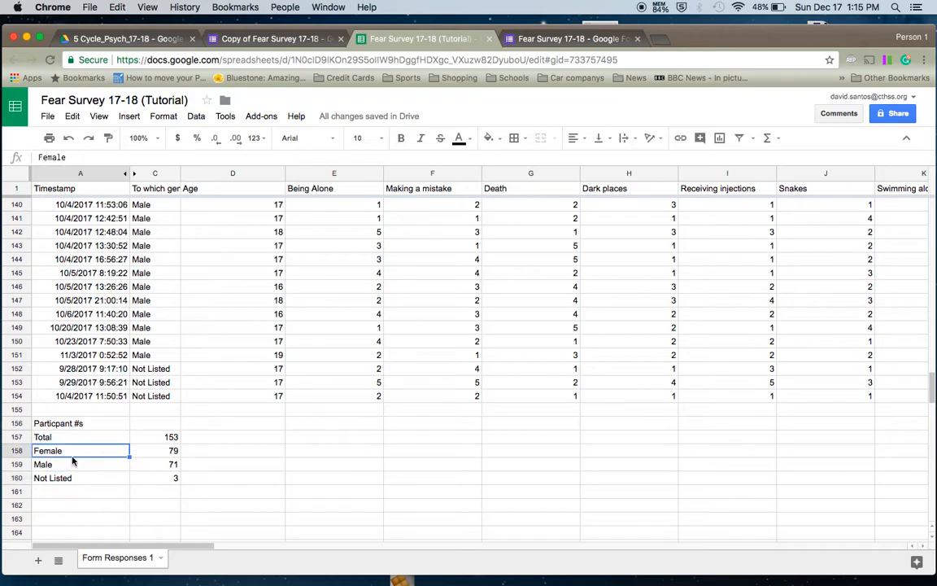
pyautogui.click(71, 466)
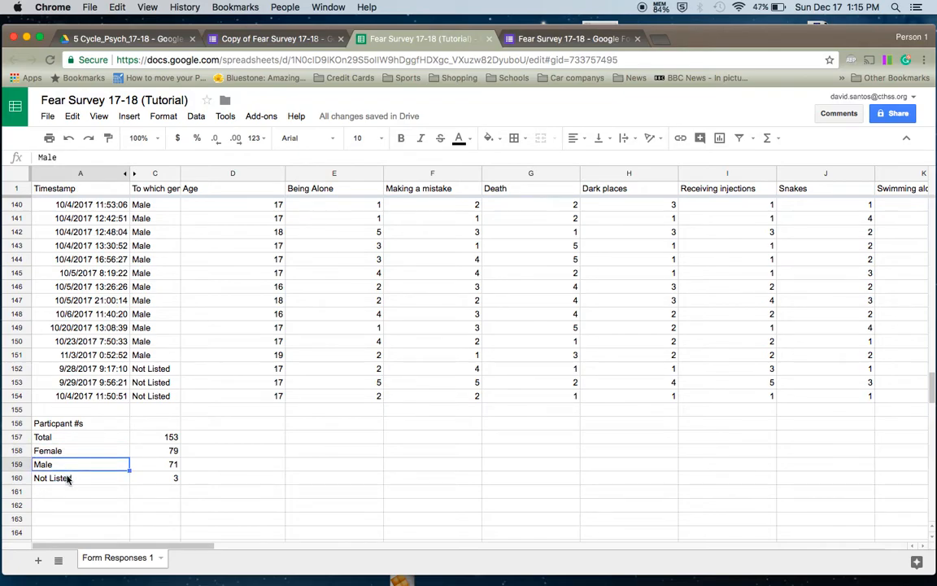
pyautogui.click(67, 480)
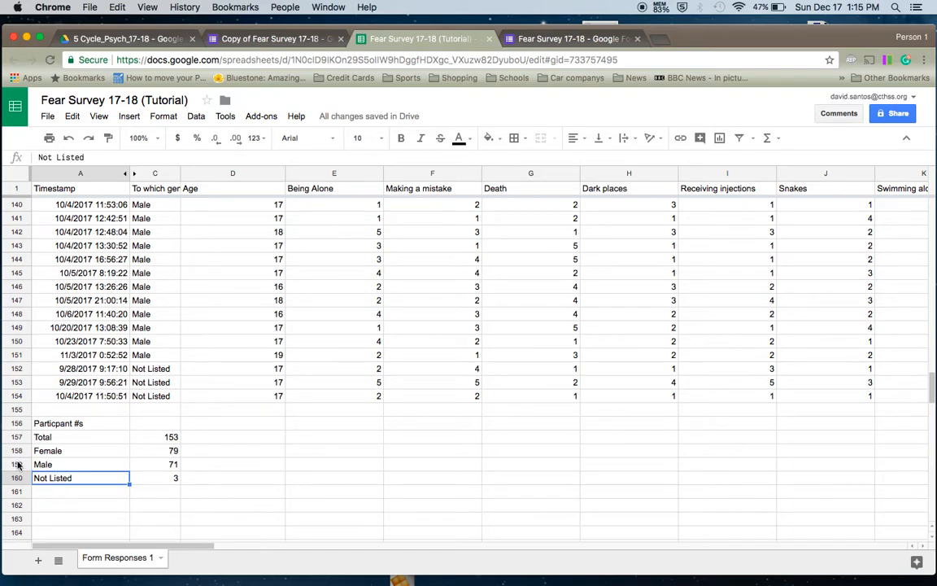
pyautogui.click(164, 480)
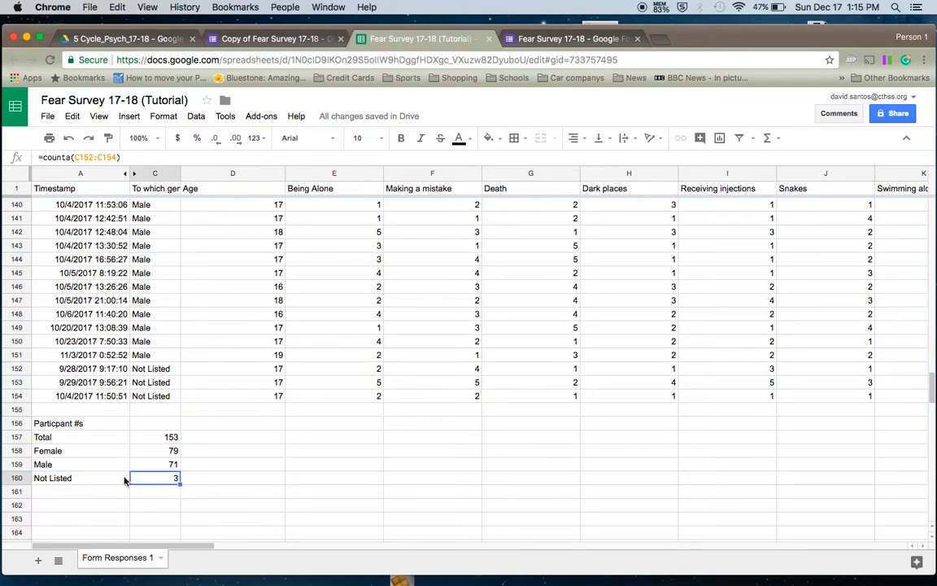
# - Type the heading 'Possible Scores' in A162, clearing an accidental duplicate in A163
pyautogui.click(88, 491)
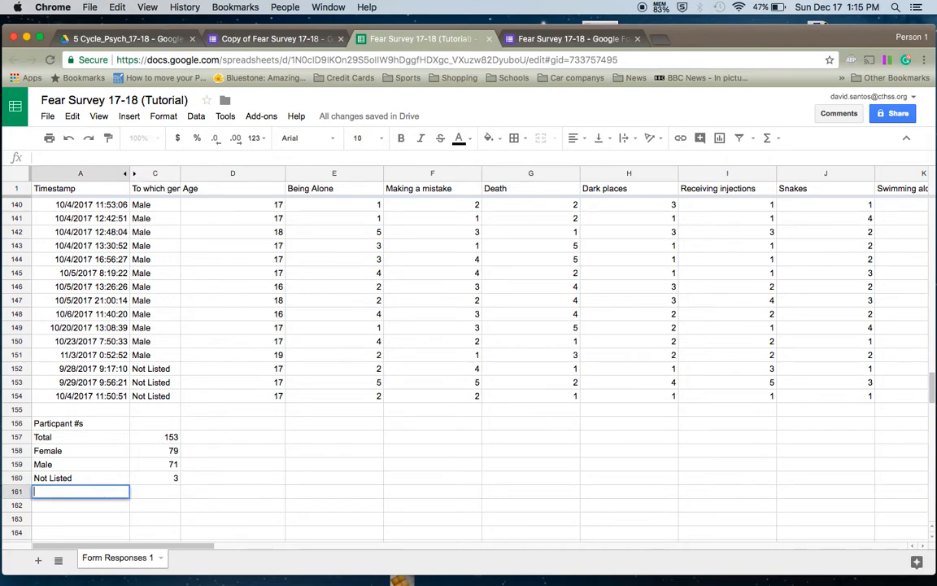
pyautogui.scroll(-1, 68, 439)
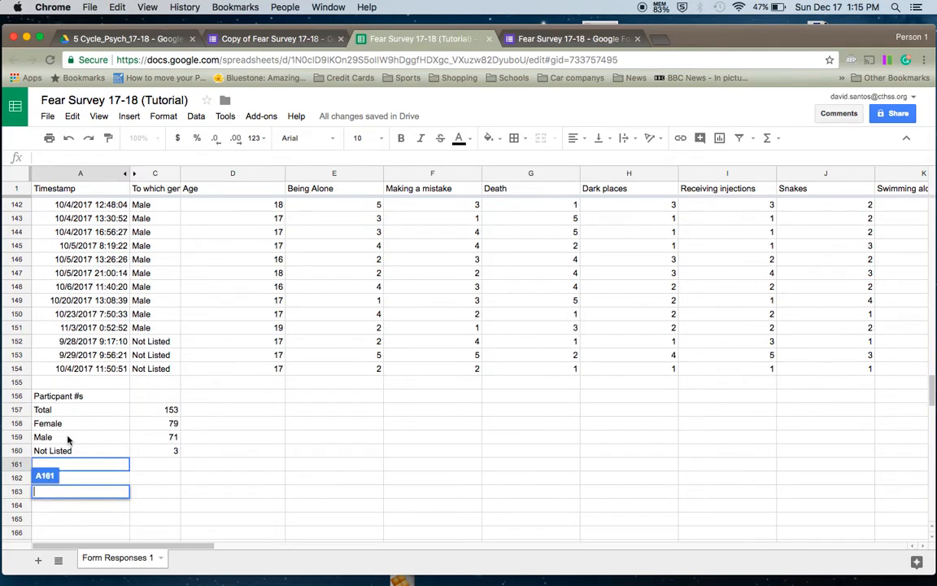
pyautogui.click(95, 483)
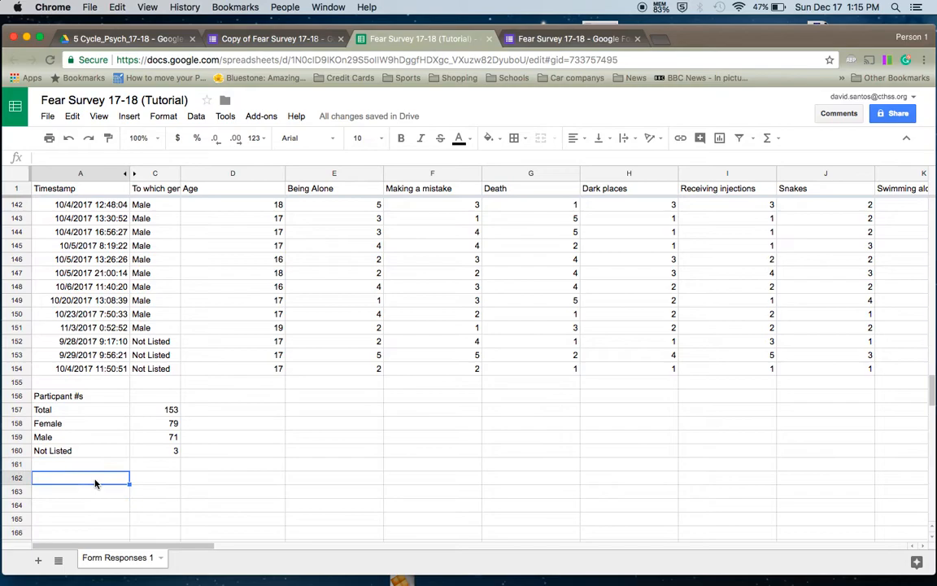
pyautogui.write('Possible Scores')
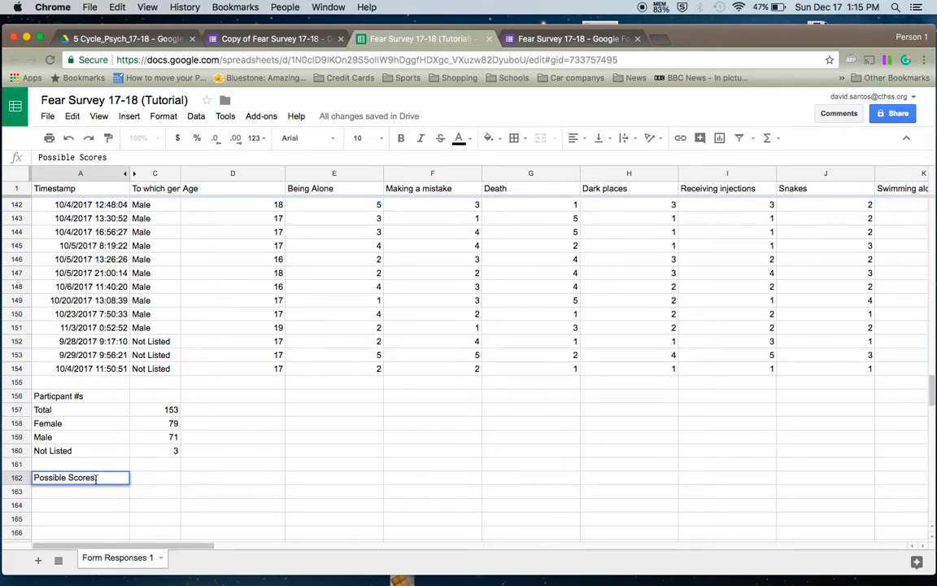
pyautogui.press('Return')
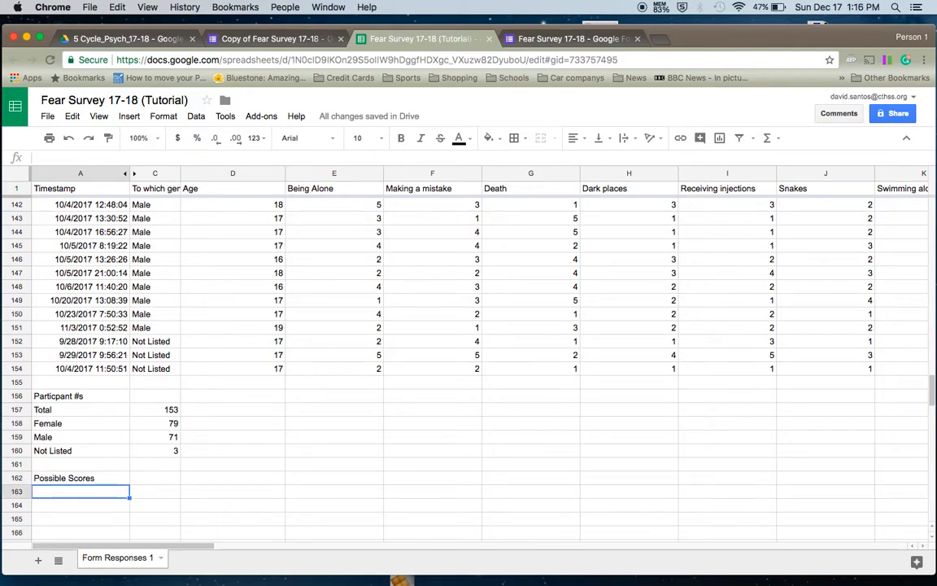
pyautogui.write('Pos')
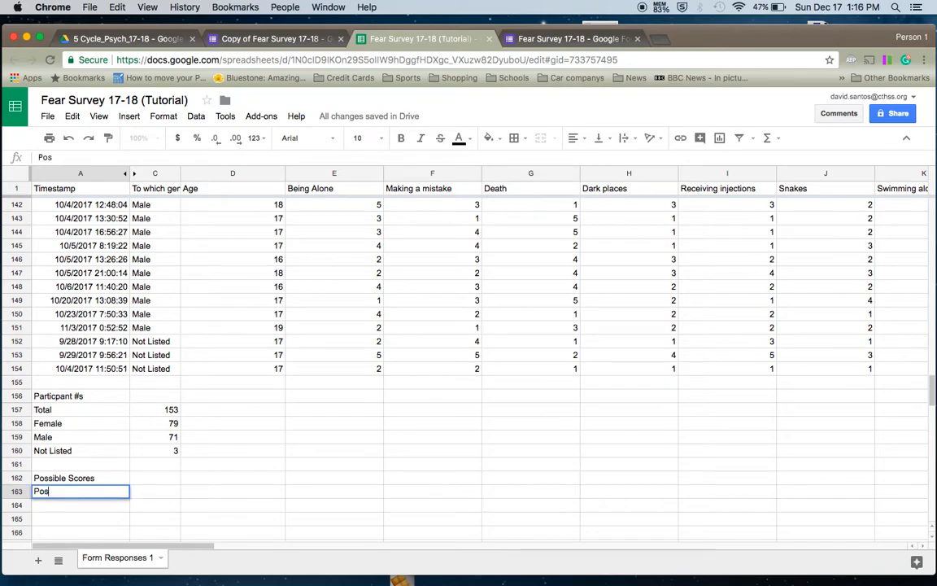
pyautogui.write('sible Scores')
pyautogui.press('Return')
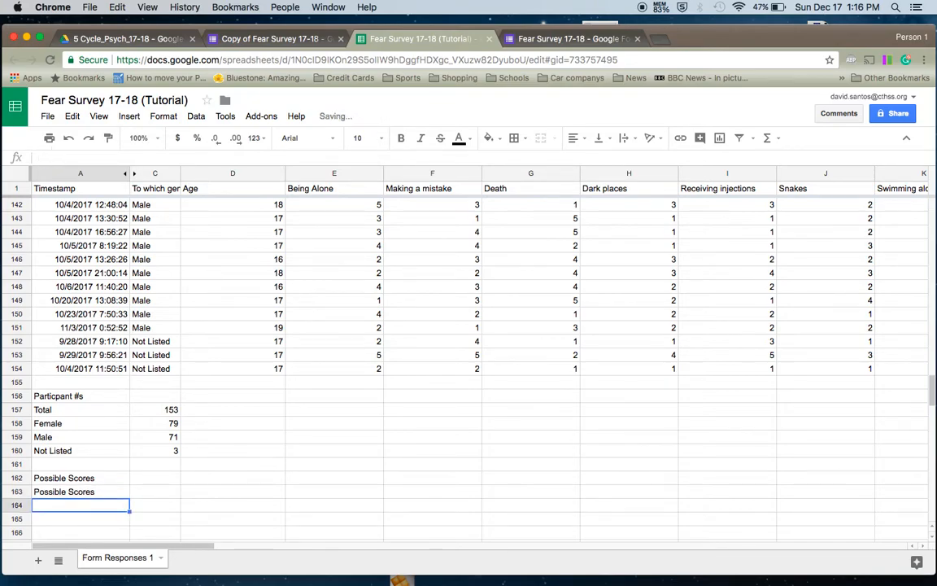
pyautogui.press('Up')
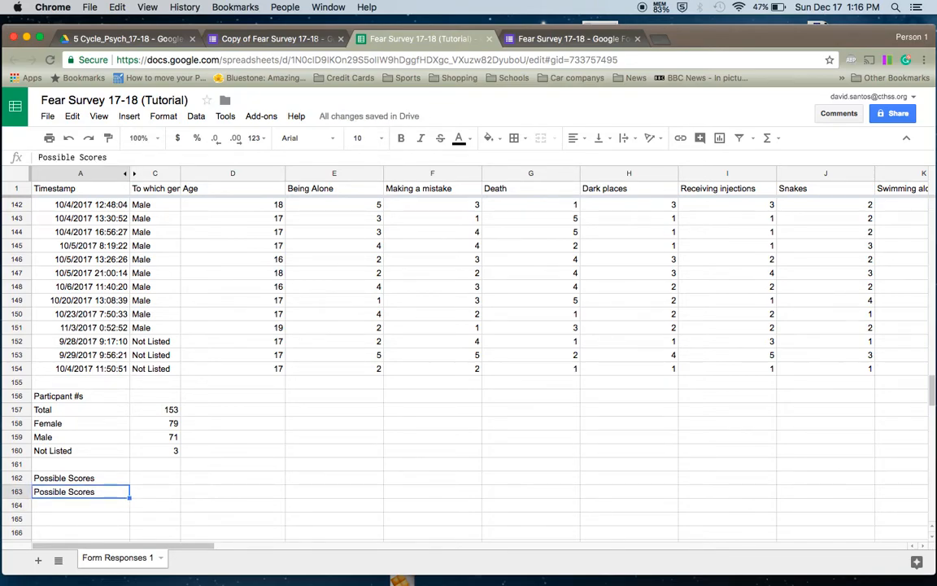
pyautogui.press('XF86AudioRaiseVolume')
pyautogui.press('Delete')
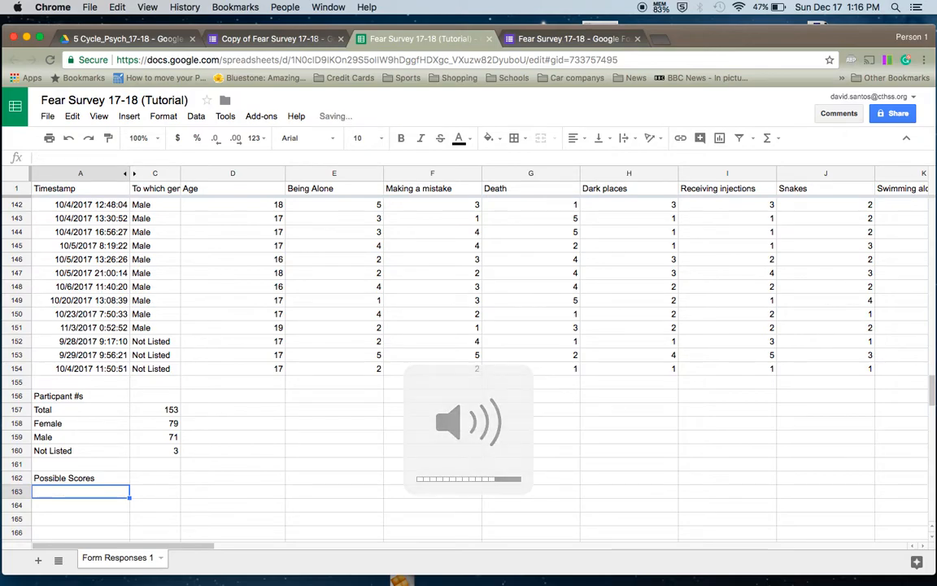
# - Enter Possible Total, Possible Female, Possible Male and Possible Not listed in A163–A166
pyautogui.write('Possibl')
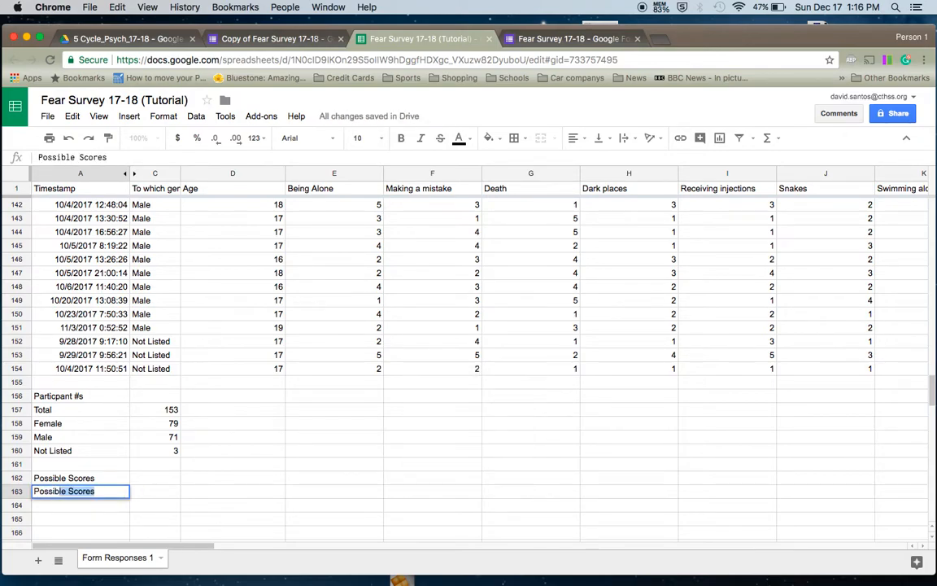
pyautogui.write('e Total')
pyautogui.press('Return')
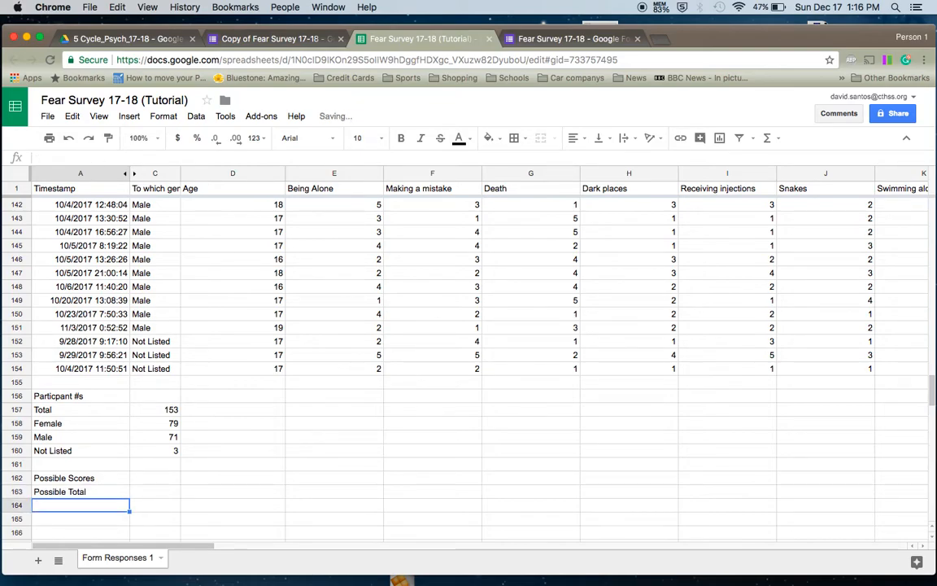
pyautogui.write('Possib')
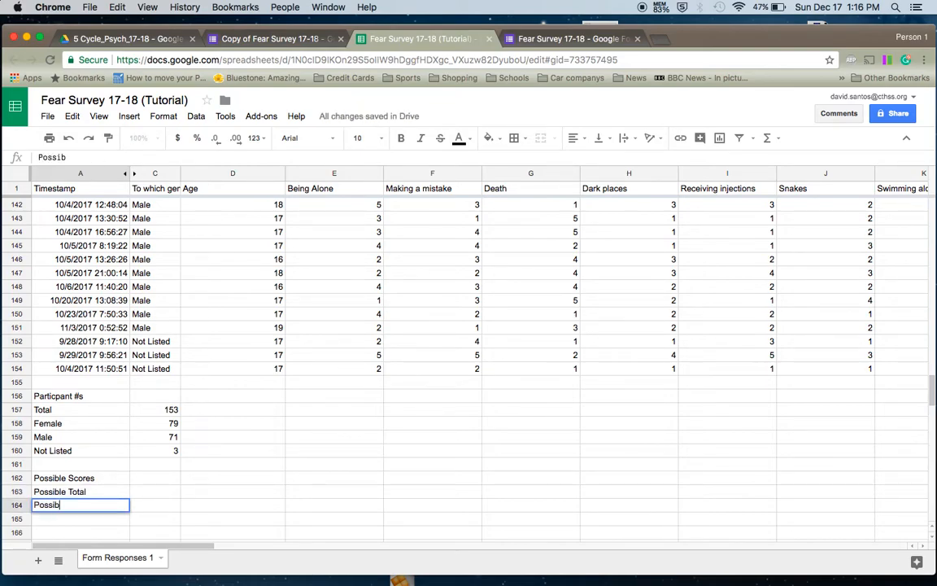
pyautogui.write('le Female')
pyautogui.press('Return')
pyautogui.write('Po')
pyautogui.press('BackSpace')
pyautogui.write('ossible Mal')
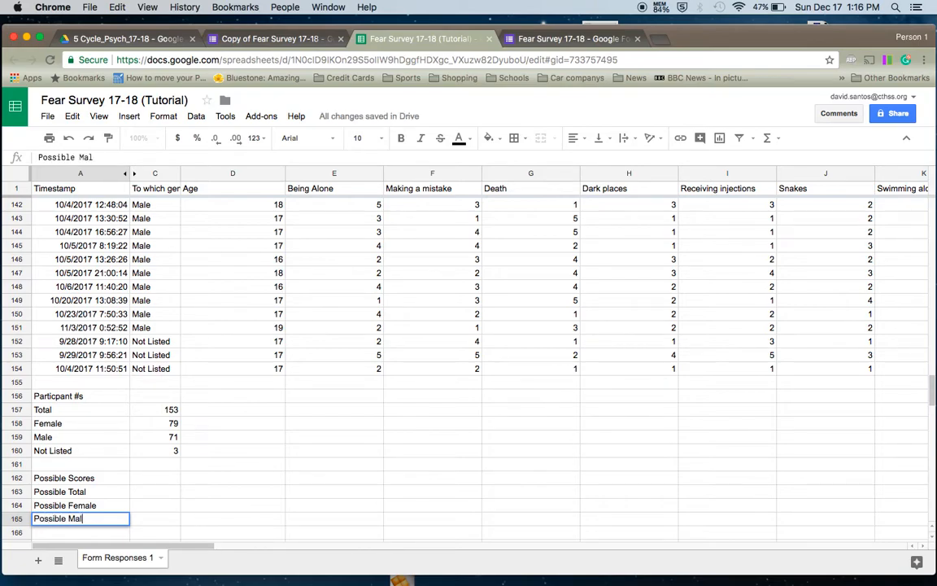
pyautogui.write('e')
pyautogui.press('Return')
pyautogui.write('Possible Not listed')
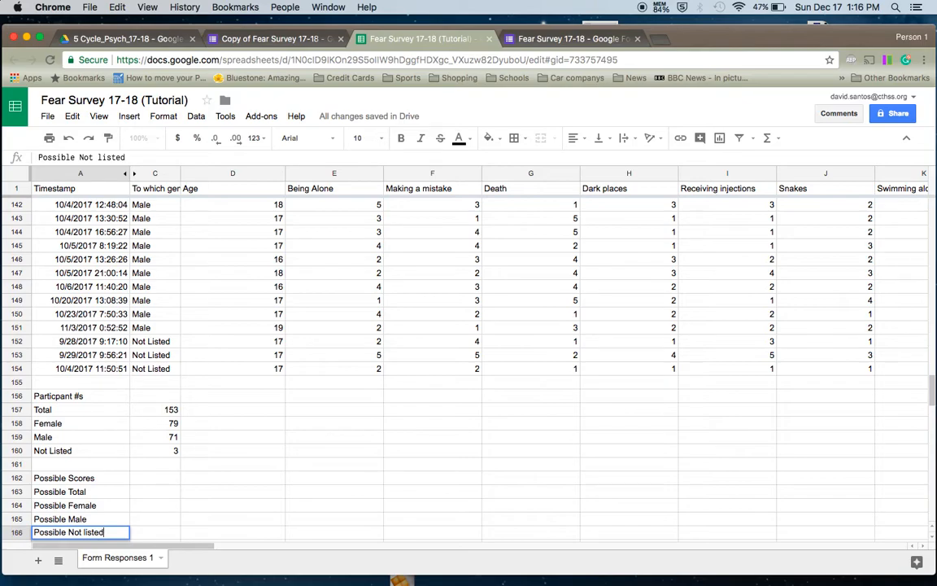
pyautogui.press('Return')
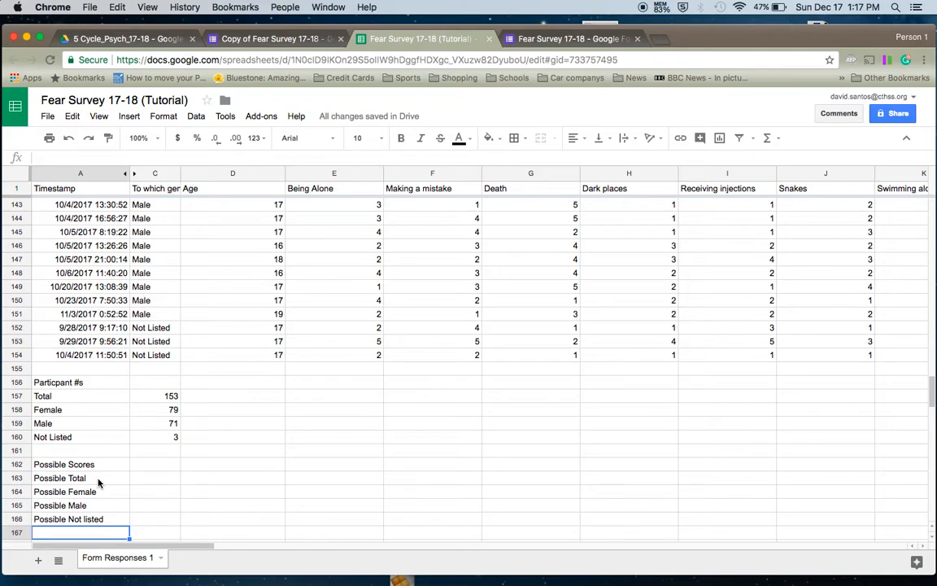
pyautogui.click(358, 247)
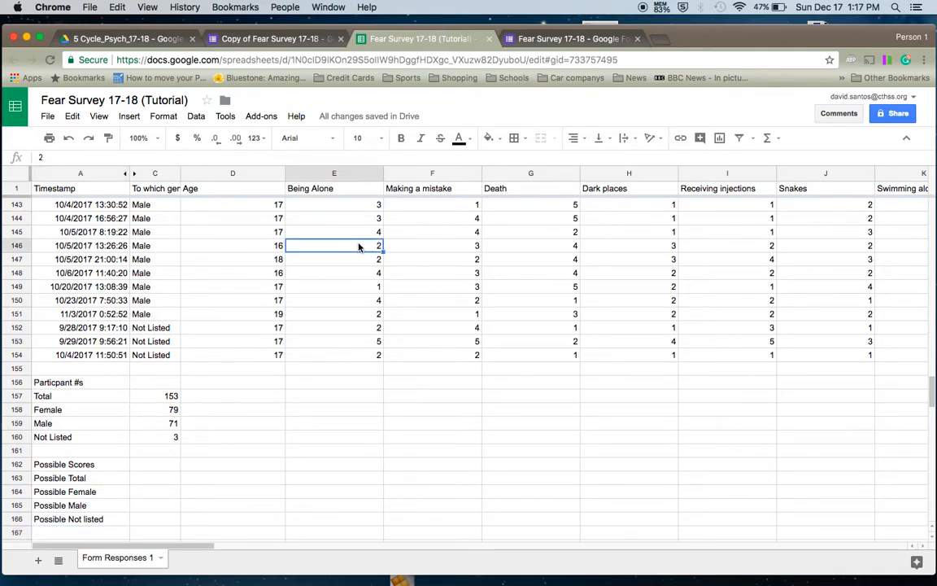
pyautogui.click(359, 259)
pyautogui.click(359, 273)
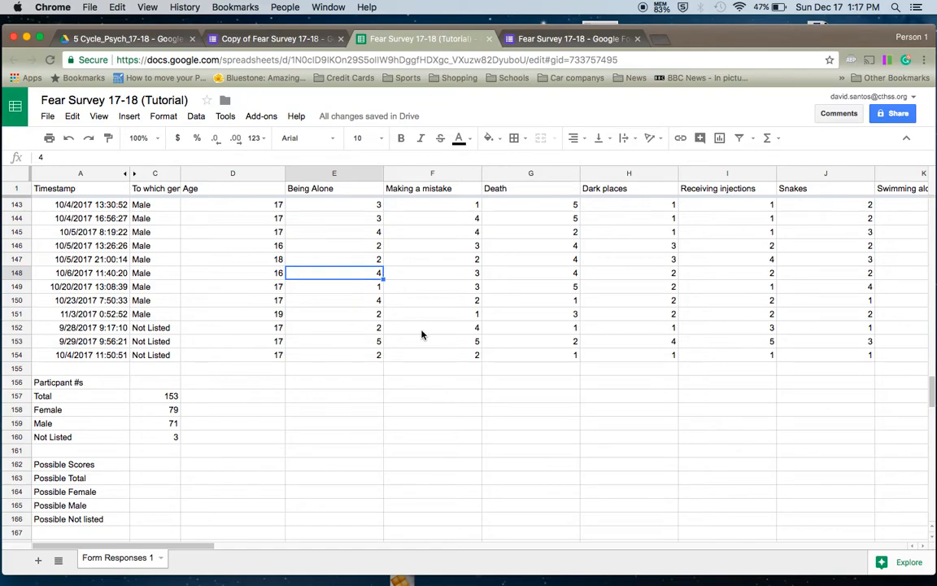
pyautogui.click(146, 467)
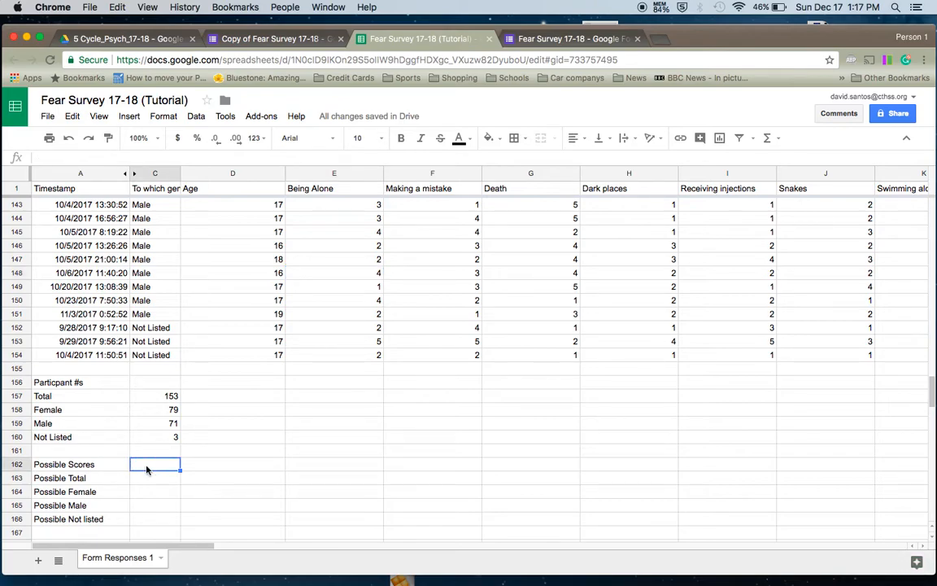
pyautogui.click(329, 315)
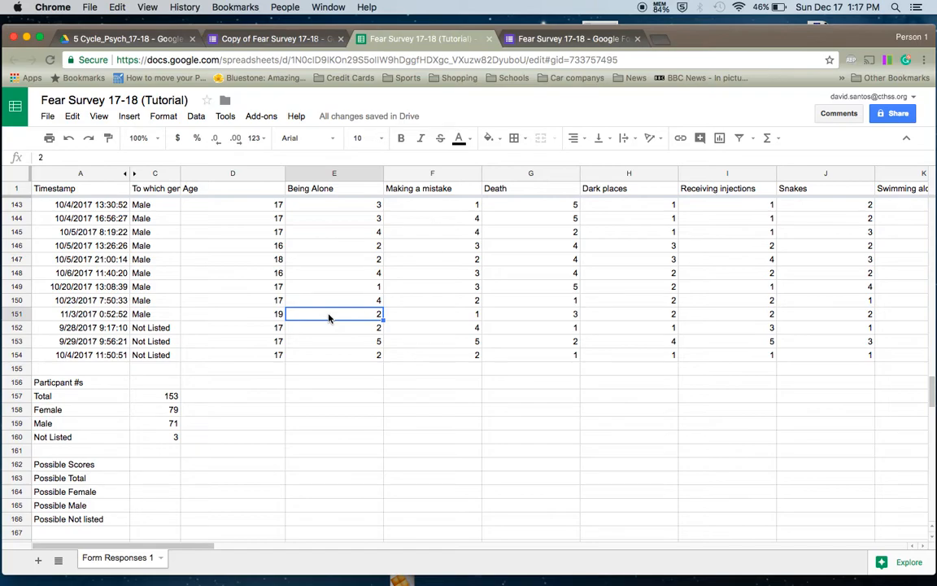
pyautogui.click(336, 301)
pyautogui.click(334, 286)
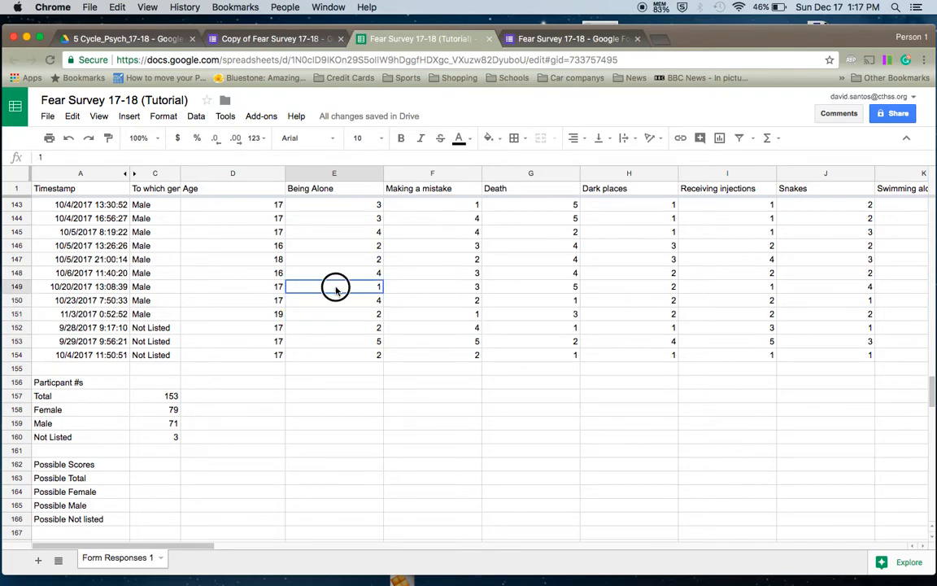
pyautogui.click(336, 303)
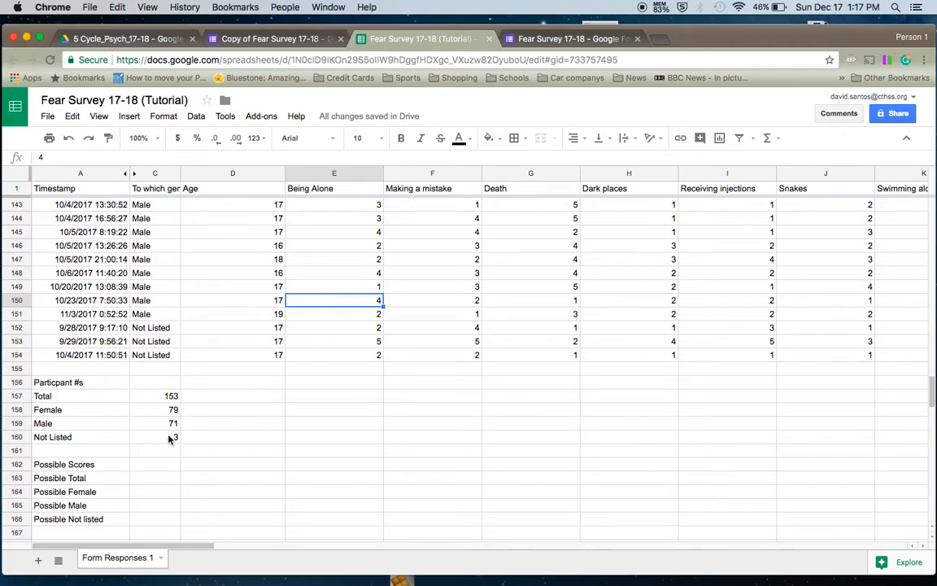
pyautogui.click(149, 479)
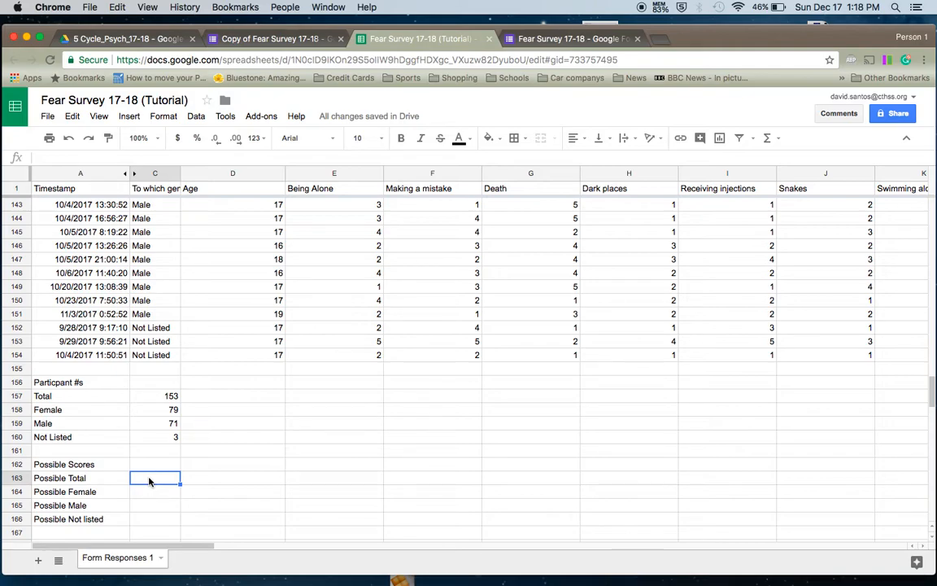
pyautogui.write('=')
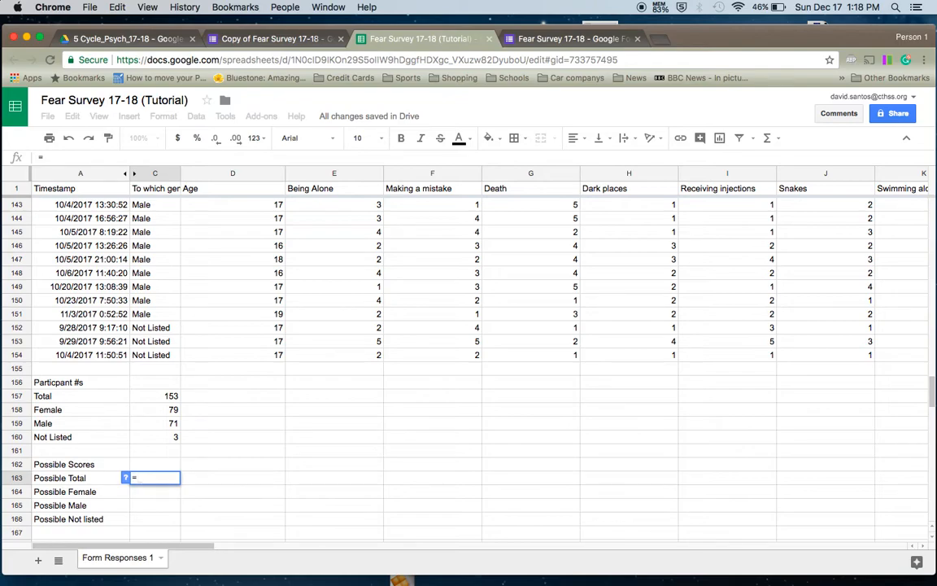
pyautogui.click(166, 396)
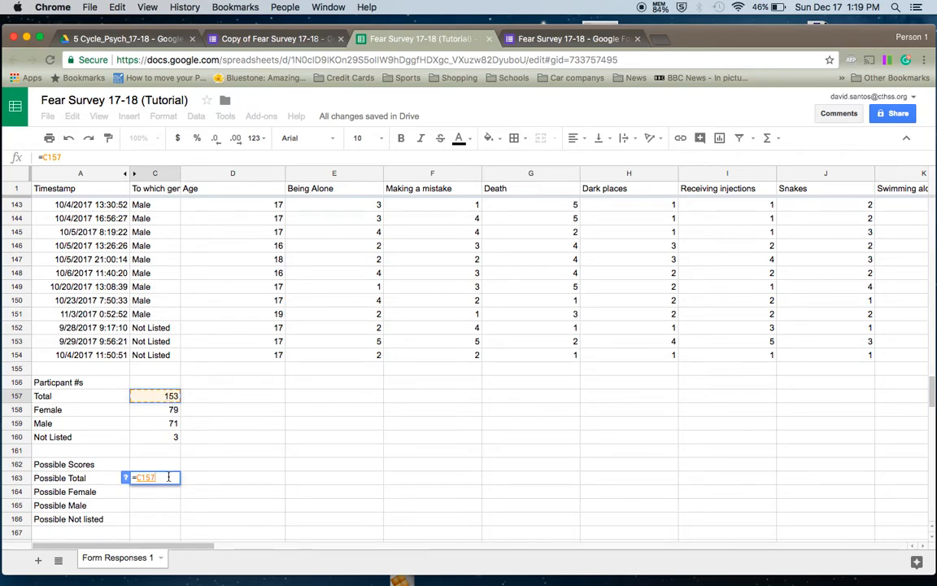
pyautogui.press('Return')
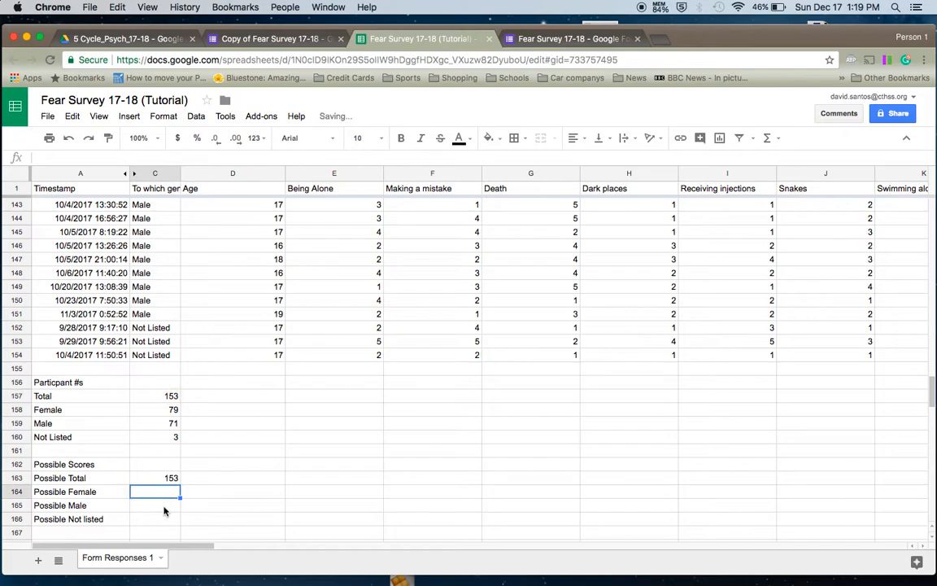
pyautogui.click(164, 506)
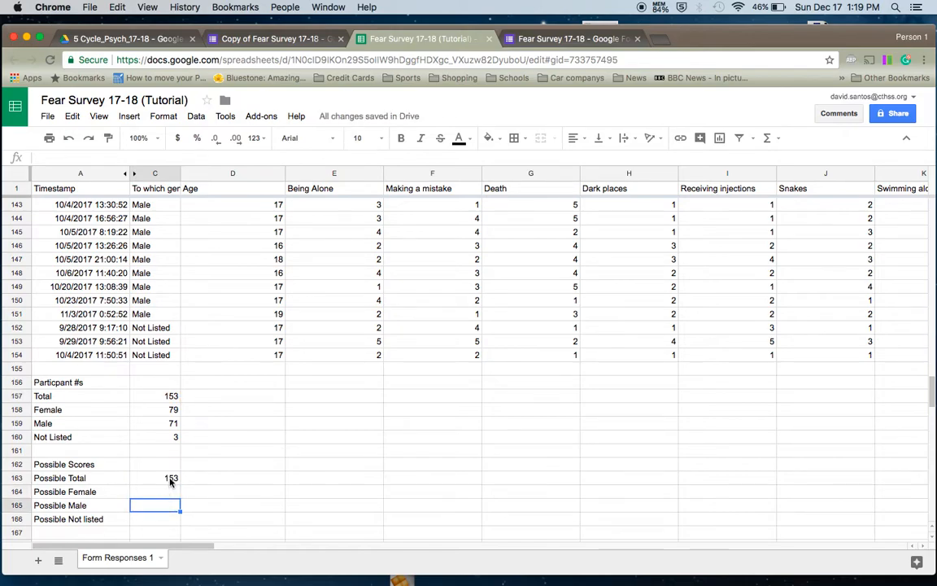
pyautogui.click(170, 480)
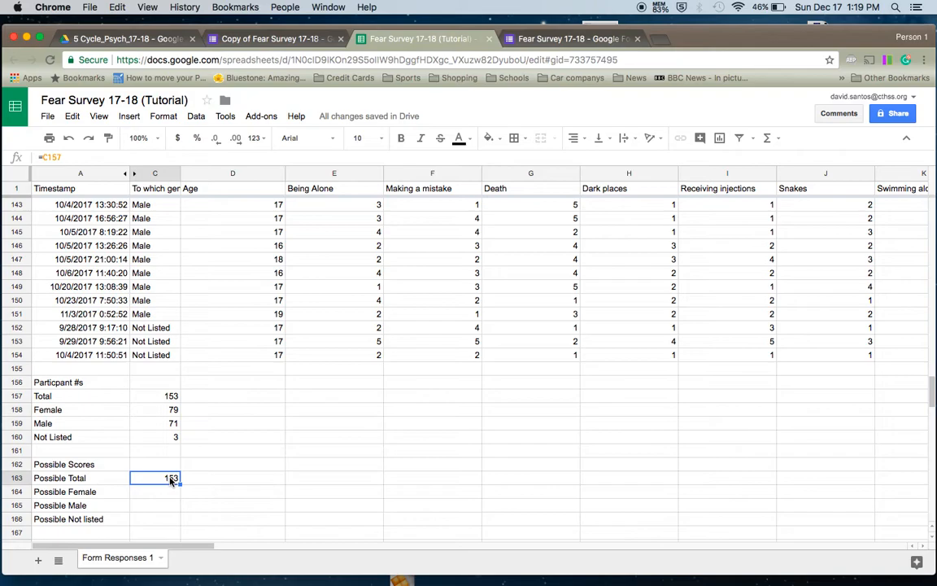
pyautogui.press('Delete')
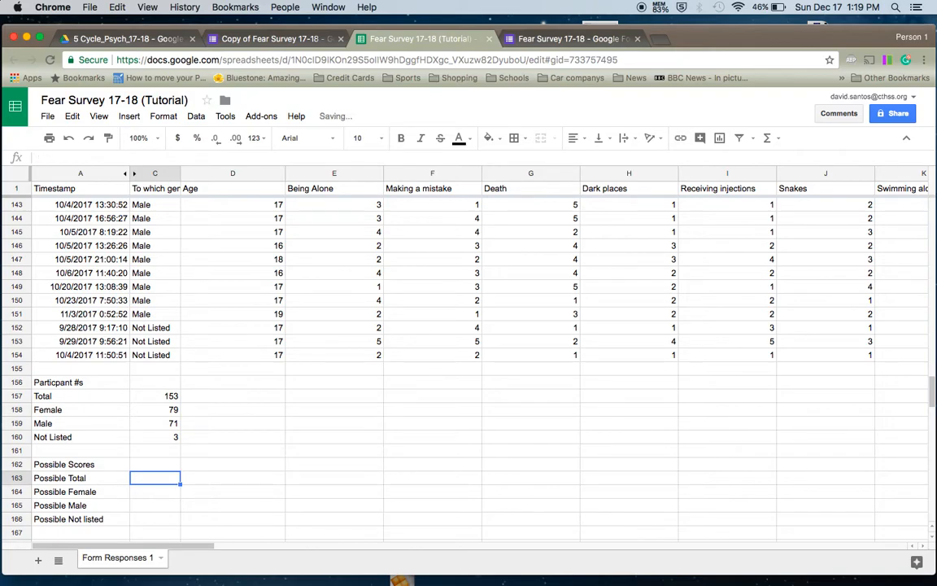
# - Enter =5*C157 in C163 so Possible Total shows 765
pyautogui.write('=')
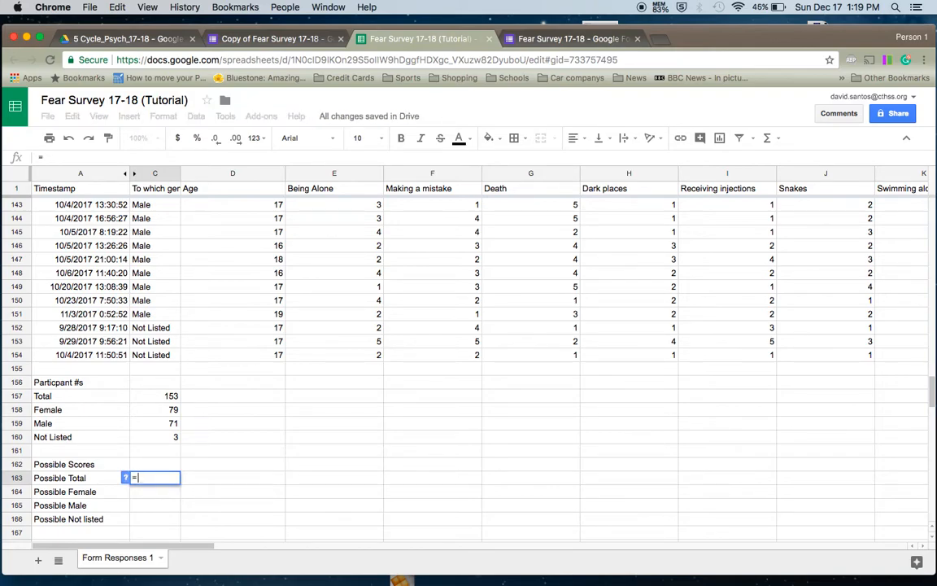
pyautogui.write('5')
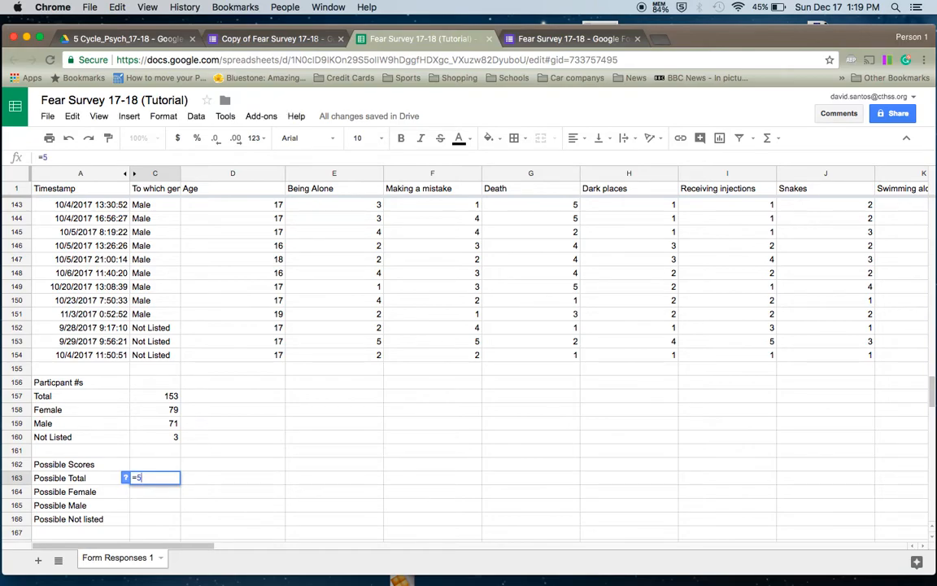
pyautogui.write('*')
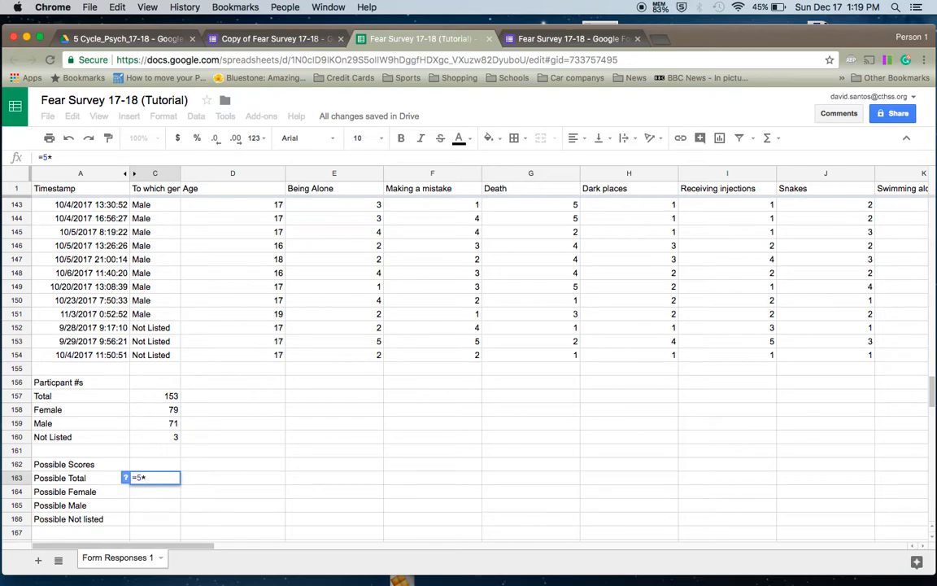
pyautogui.click(167, 397)
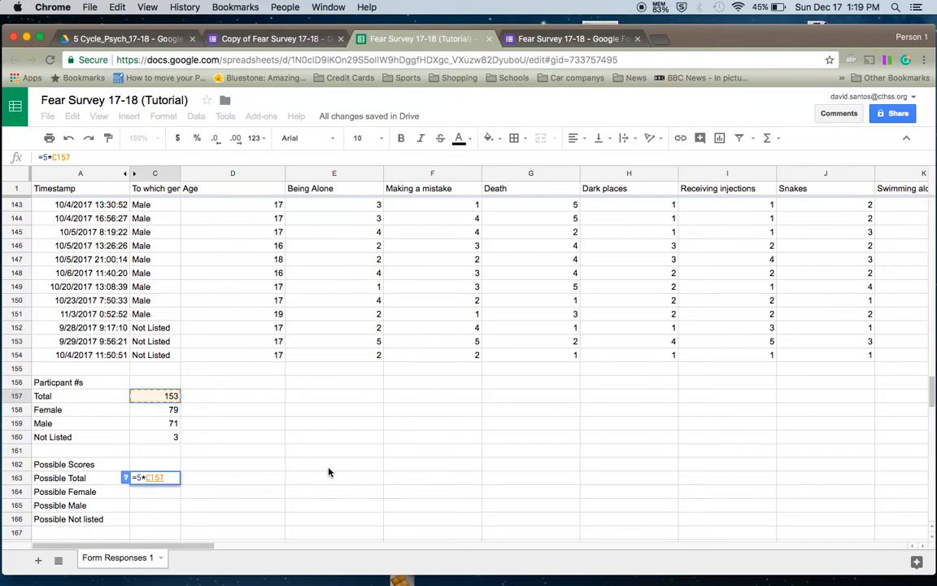
pyautogui.press('Return')
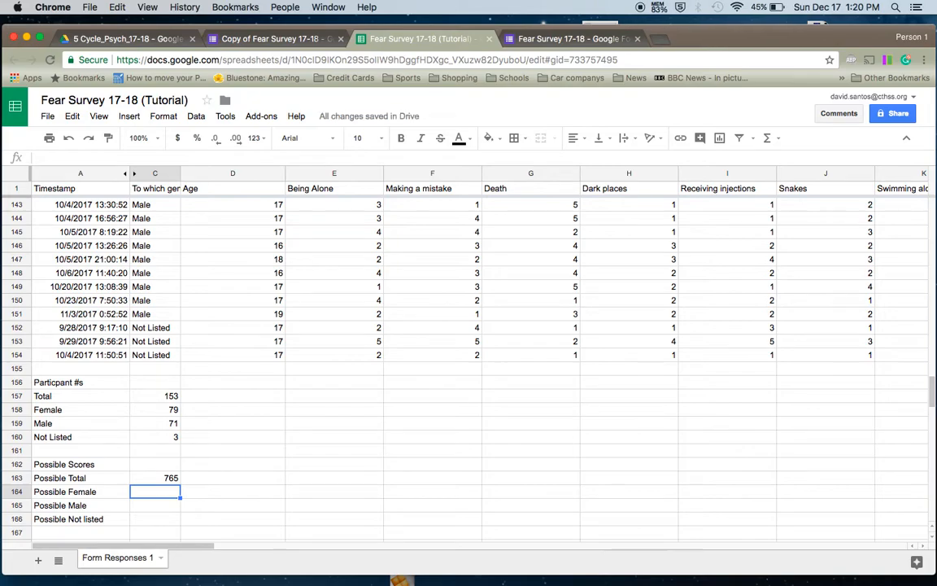
# - Enter =5*C158, =5*C159 and =5*C160 in C164–C166, giving 395, 355 and 15
pyautogui.write('=5*')
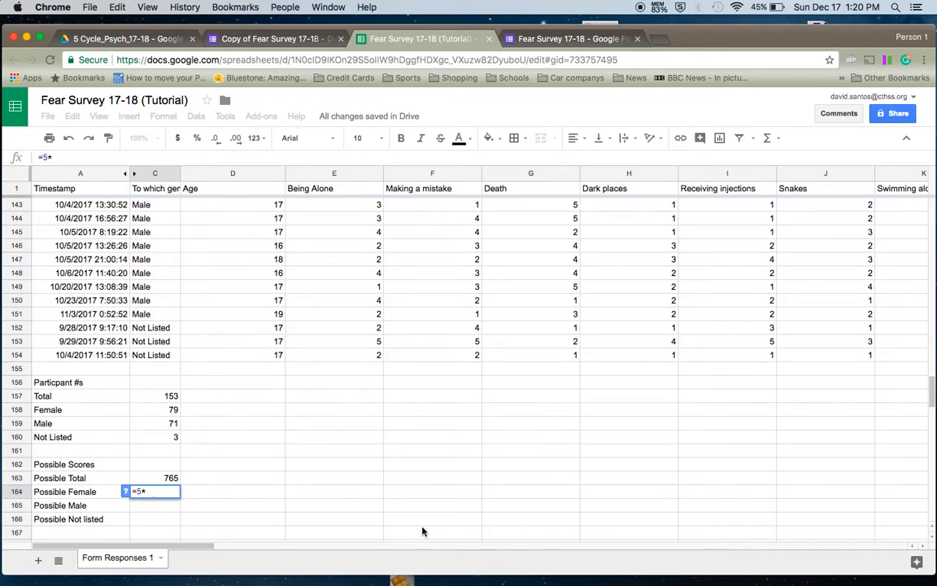
pyautogui.click(142, 411)
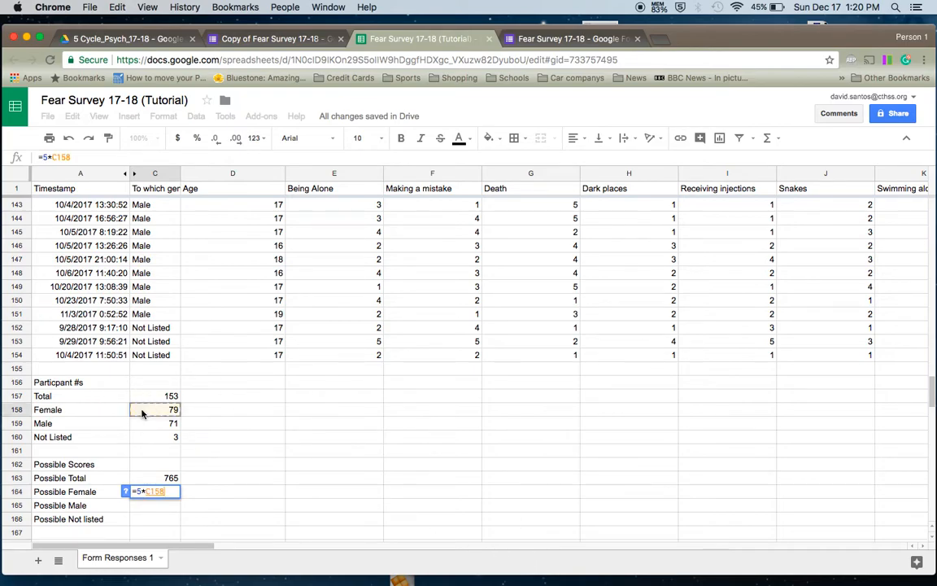
pyautogui.press('Return')
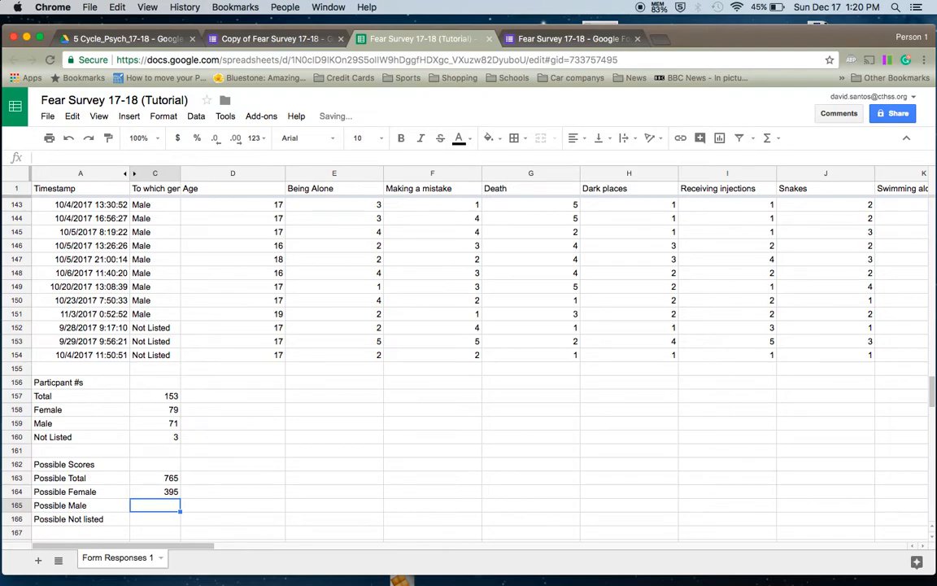
pyautogui.write('=5')
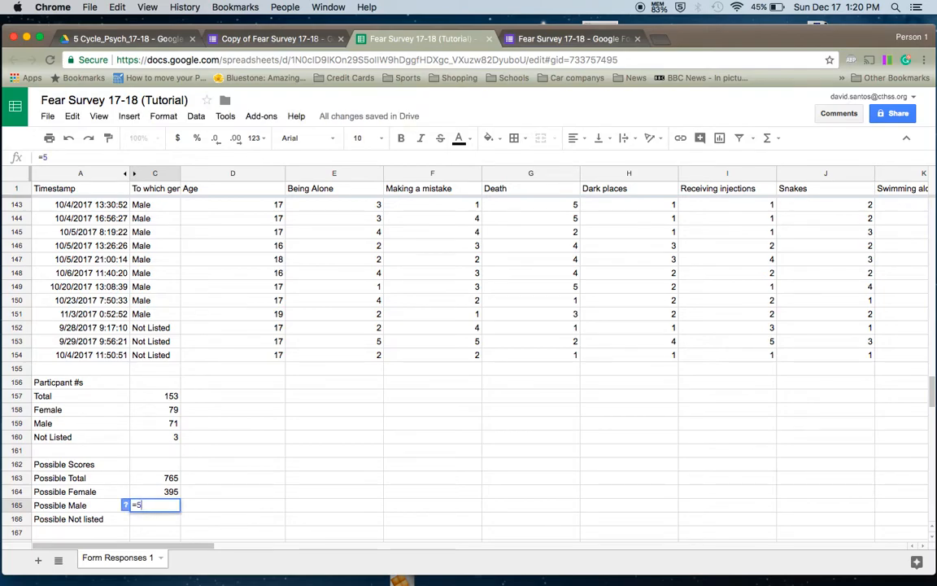
pyautogui.write('*')
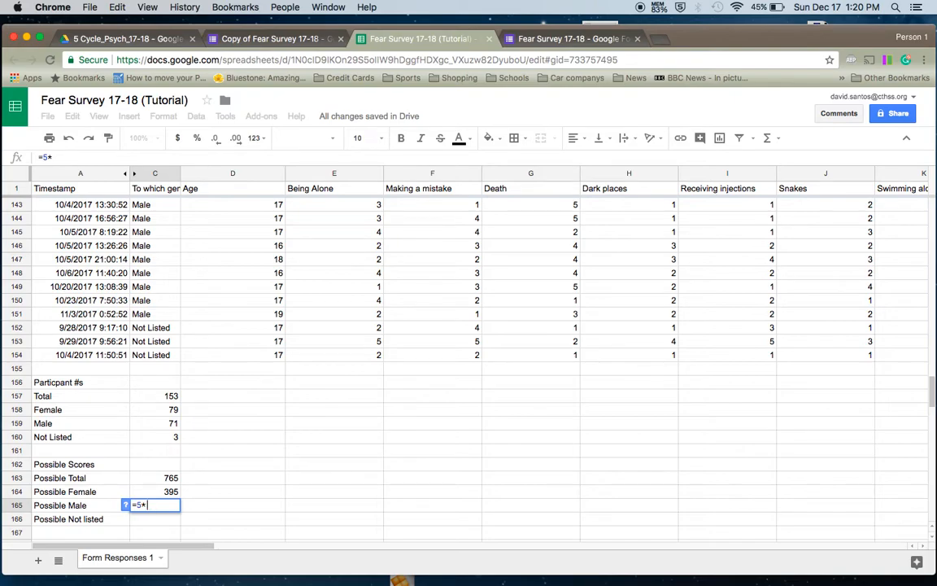
pyautogui.click(144, 425)
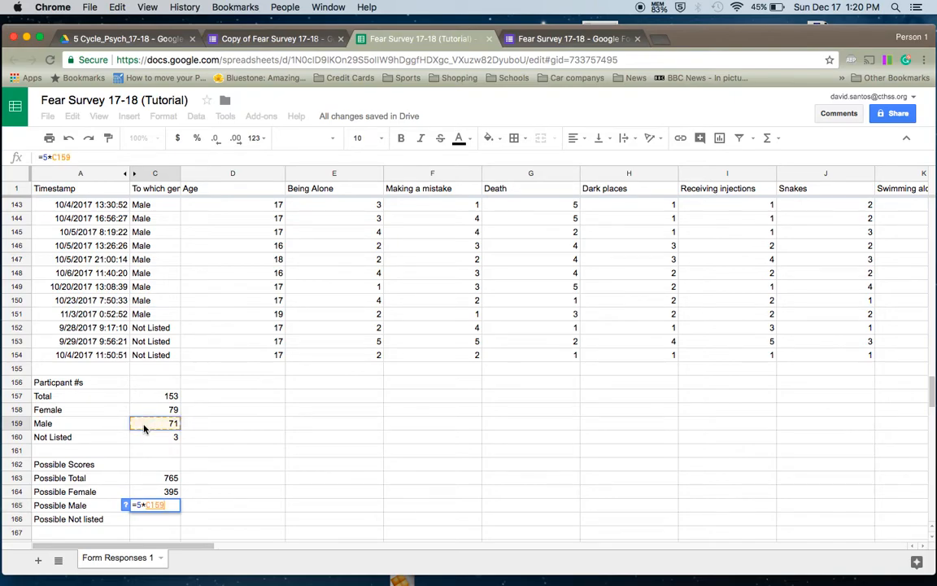
pyautogui.press('Return')
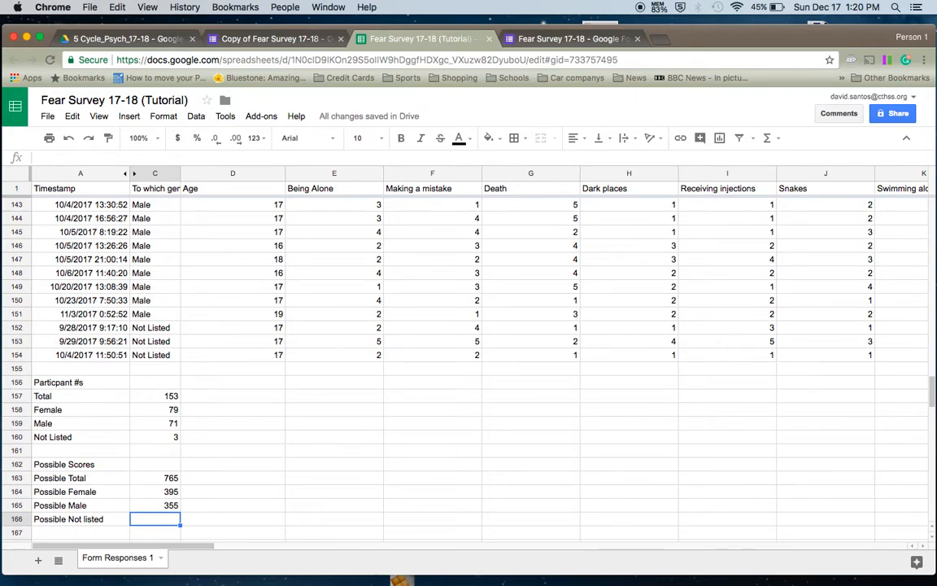
pyautogui.write('=5')
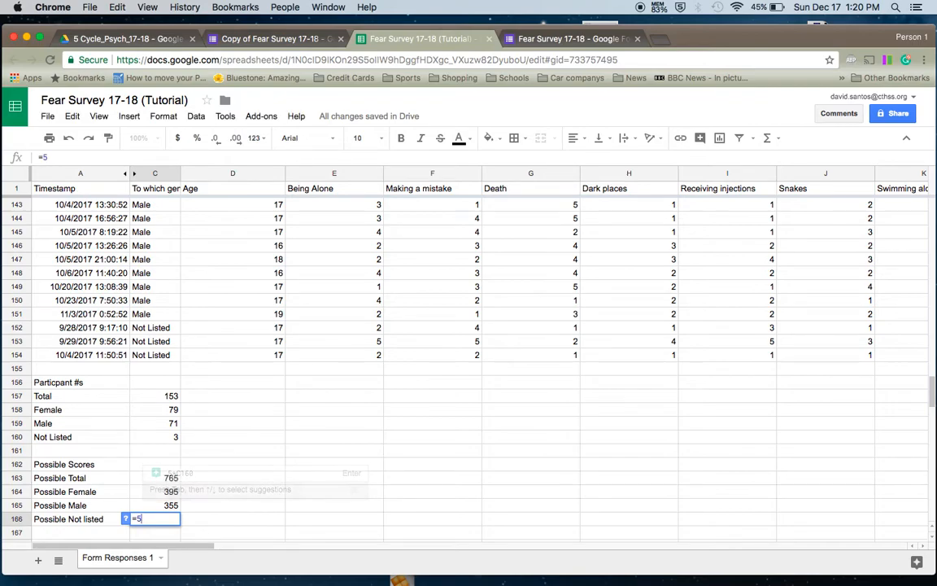
pyautogui.write('*')
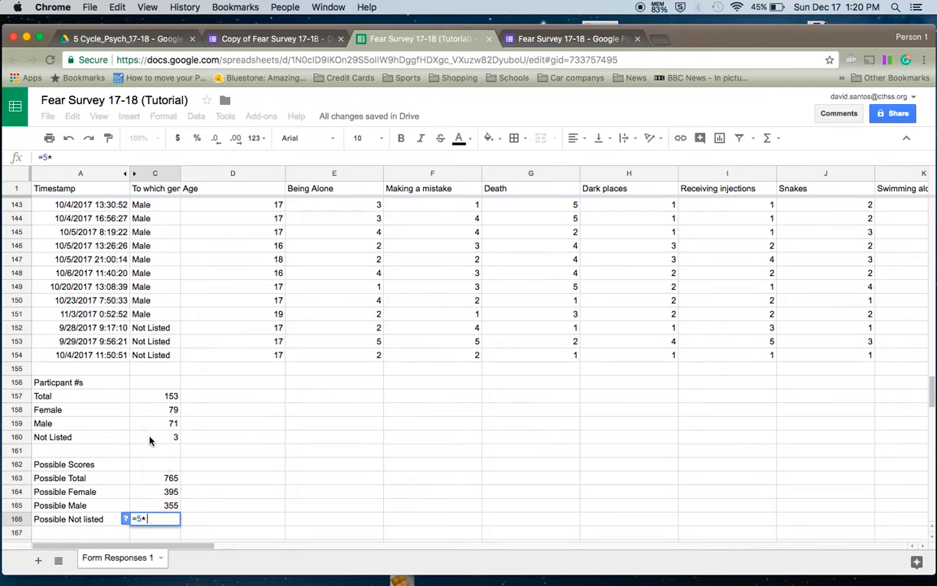
pyautogui.click(150, 440)
pyautogui.press('Return')
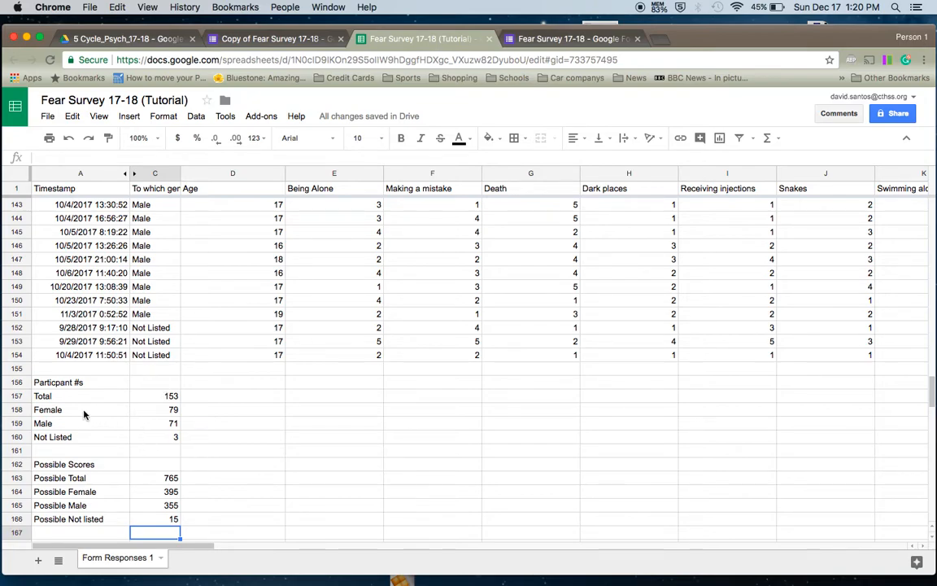
pyautogui.click(226, 453)
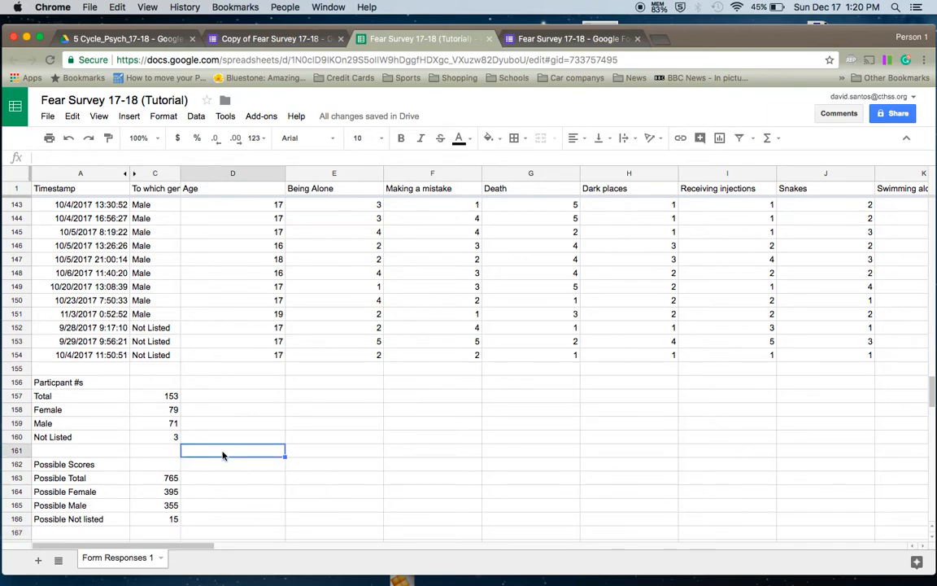
pyautogui.moveTo(77, 464); pyautogui.dragTo(160, 521)
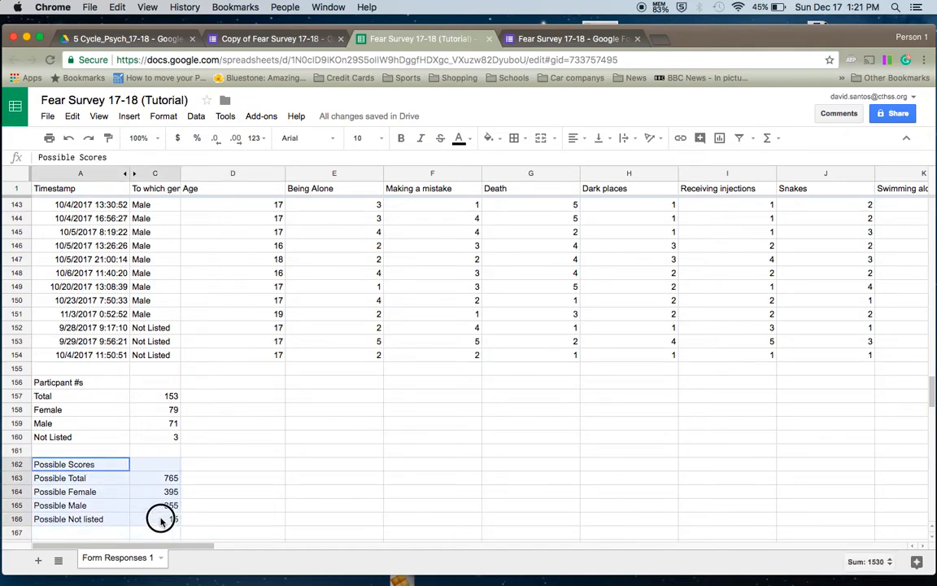
pyautogui.click(207, 451)
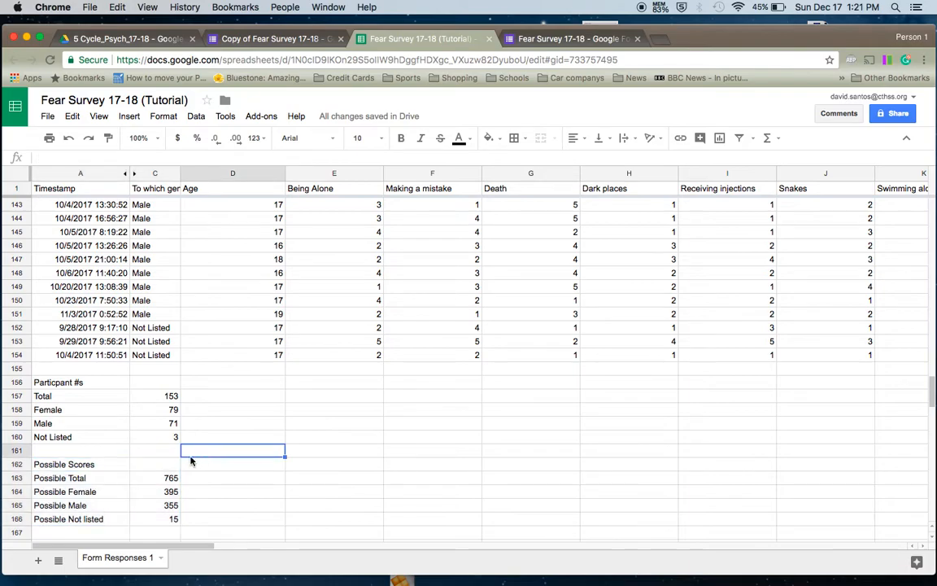
pyautogui.click(461, 243)
pyautogui.click(617, 285)
pyautogui.click(742, 327)
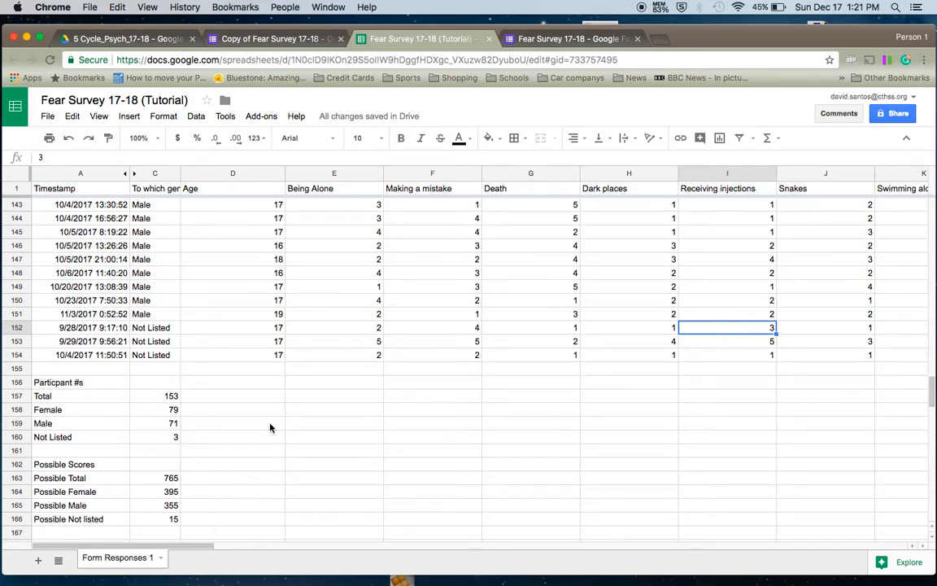
pyautogui.scroll(-1, 264, 421)
pyautogui.scroll(-1, 265, 421)
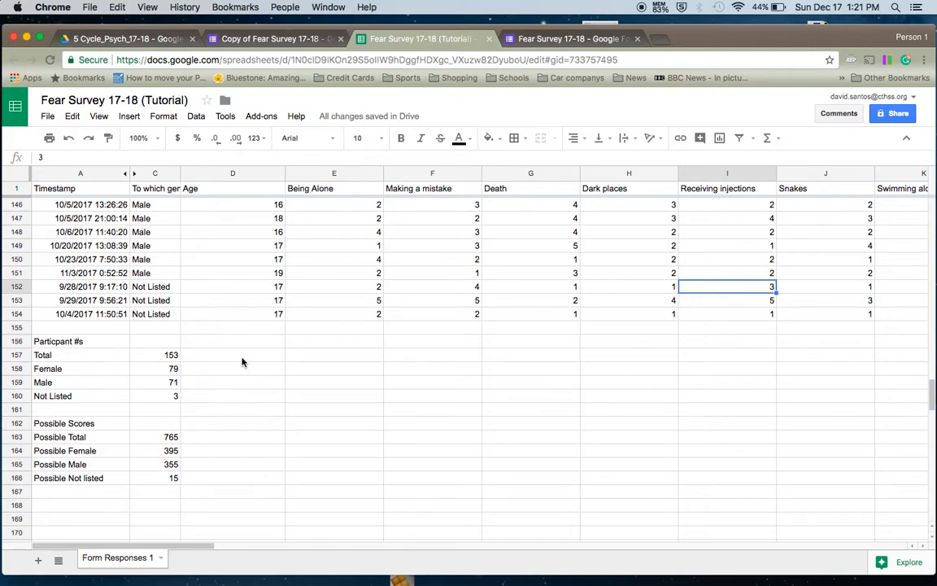
pyautogui.click(100, 507)
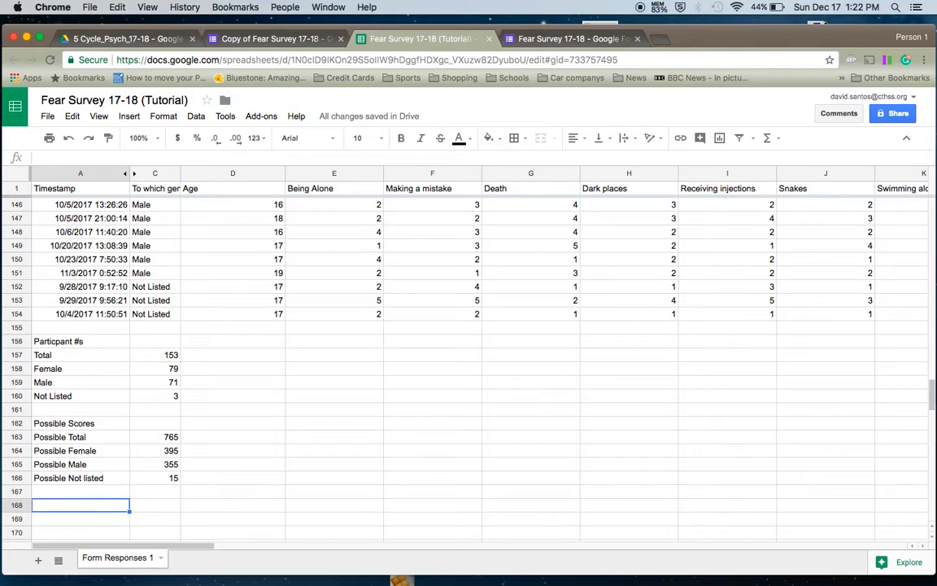
# - Type the heading 'Identityfying Gender %' into cell A168
pyautogui.press('Up')
pyautogui.press('Down')
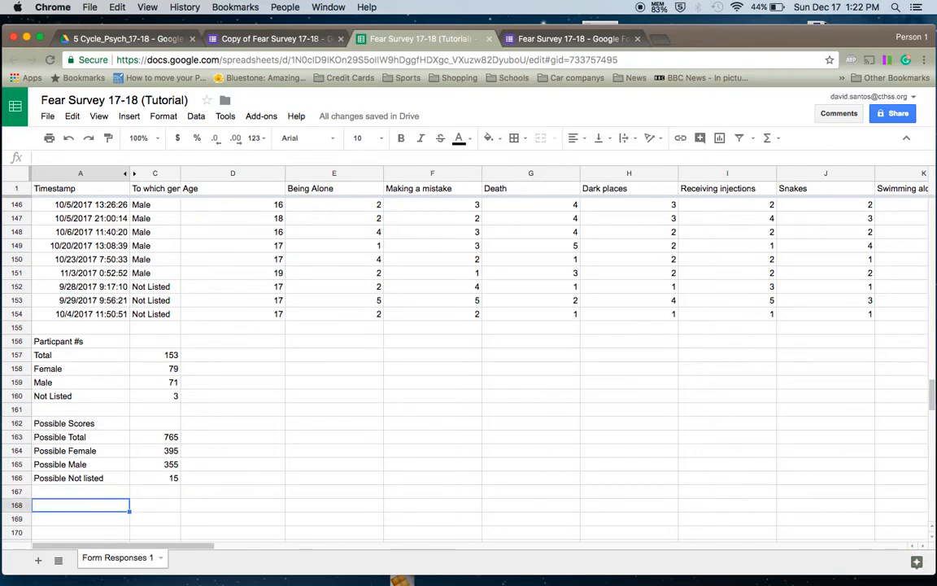
pyautogui.write('Identi')
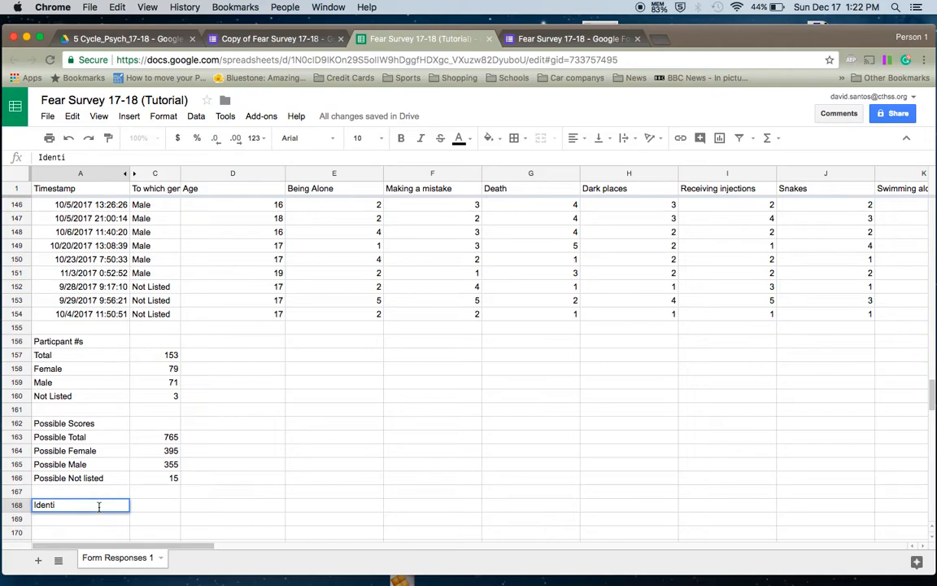
pyautogui.write('tyfy')
pyautogui.press('BackSpace')
pyautogui.press('BackSpace')
pyautogui.press('BackSpace')
pyautogui.press('BackSpace')
pyautogui.write('fying ')
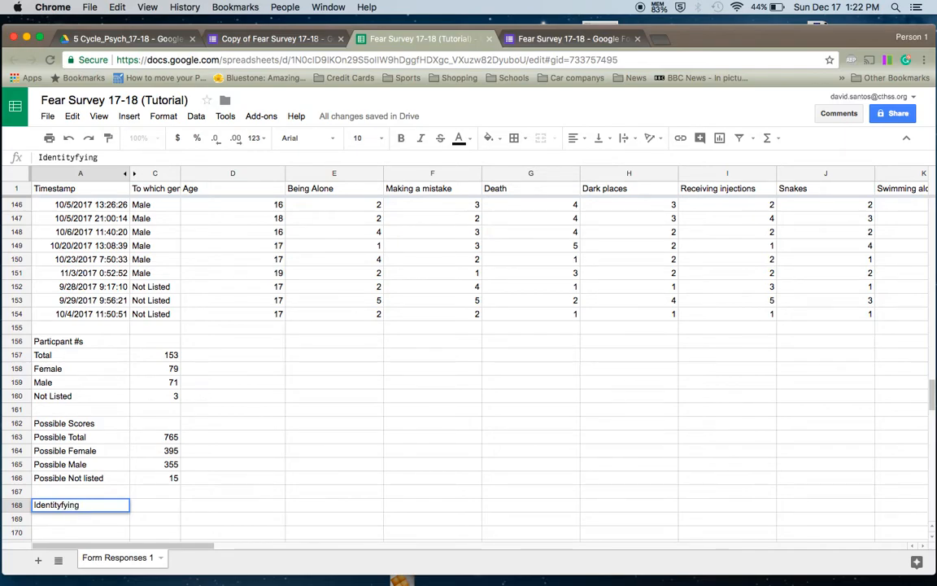
pyautogui.write('Gender')
pyautogui.write('%')
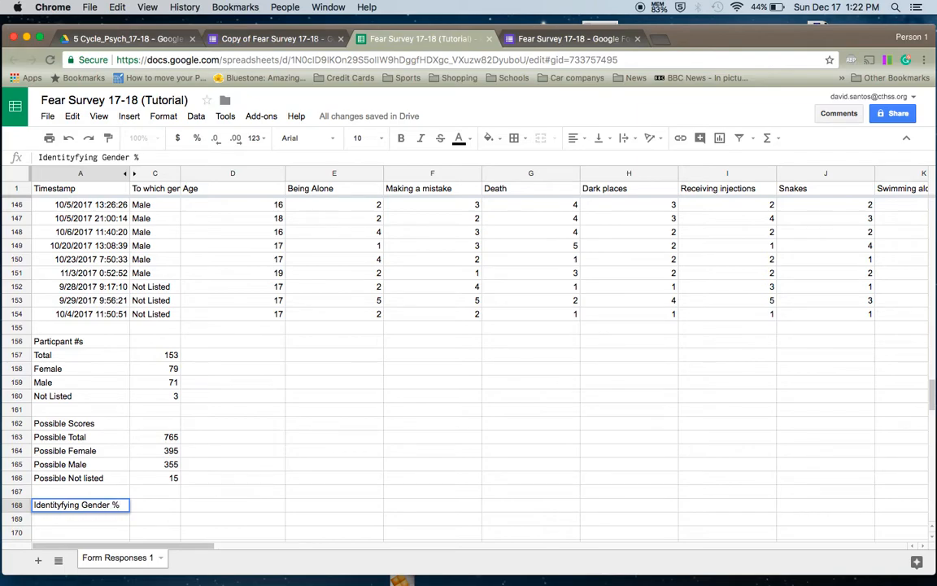
pyautogui.press('Return')
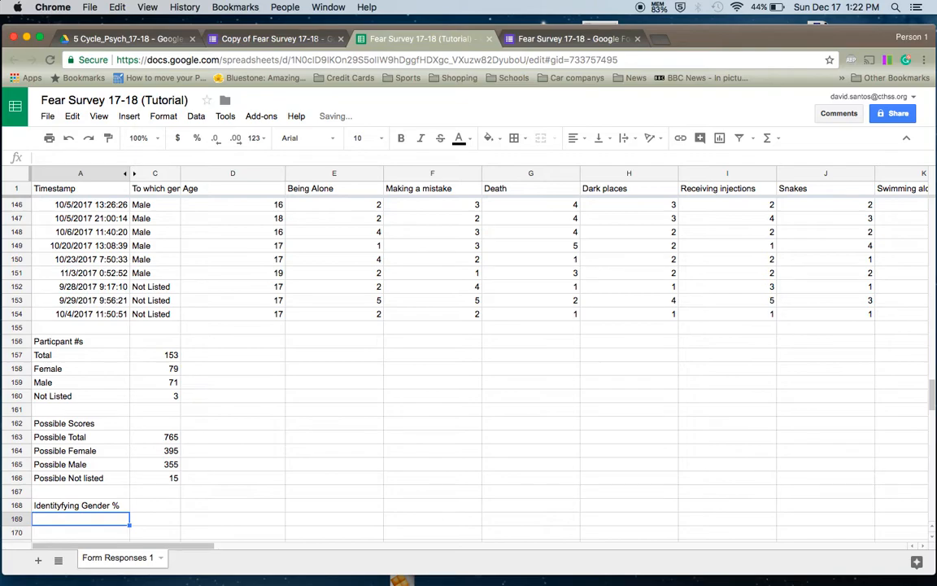
pyautogui.scroll(-2, 469, 342)
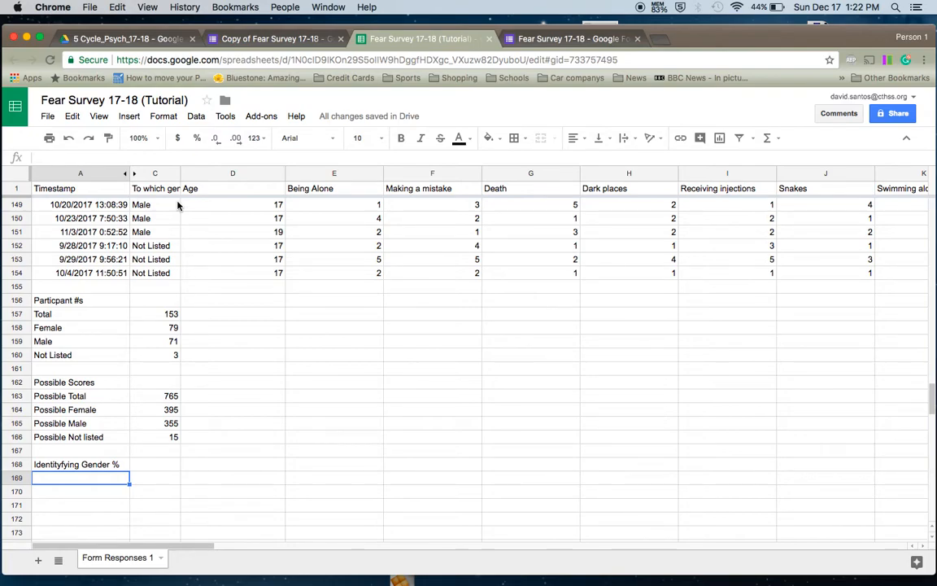
pyautogui.click(787, 458)
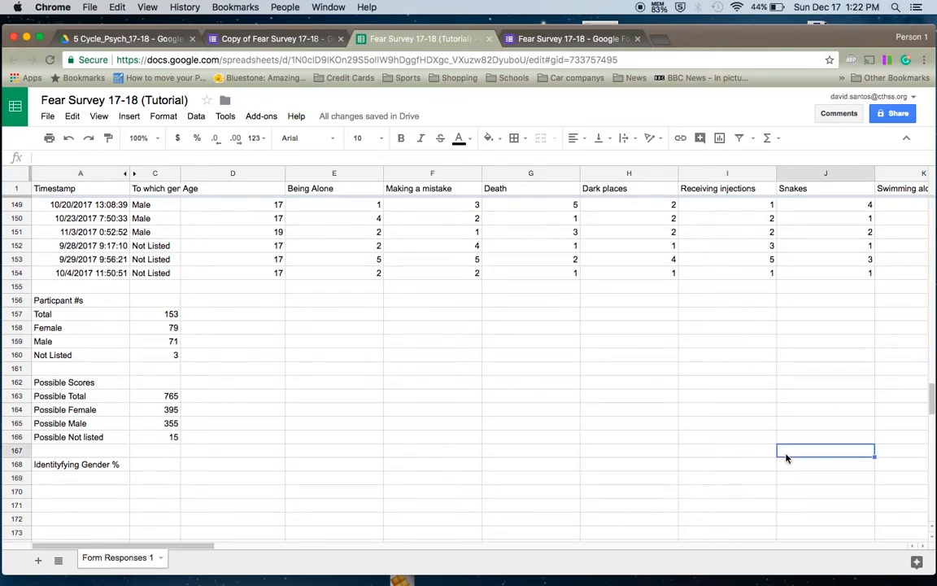
pyautogui.click(292, 410)
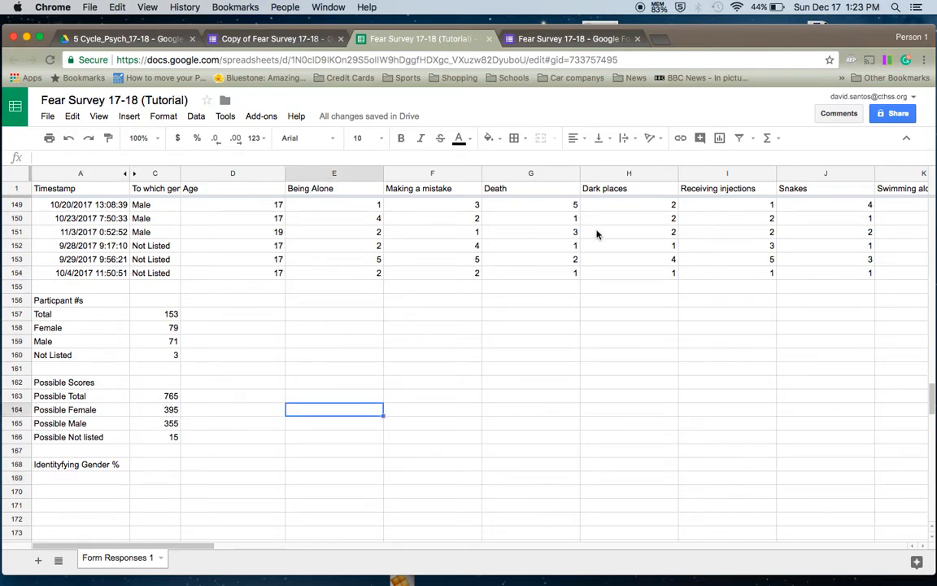
pyautogui.click(424, 257)
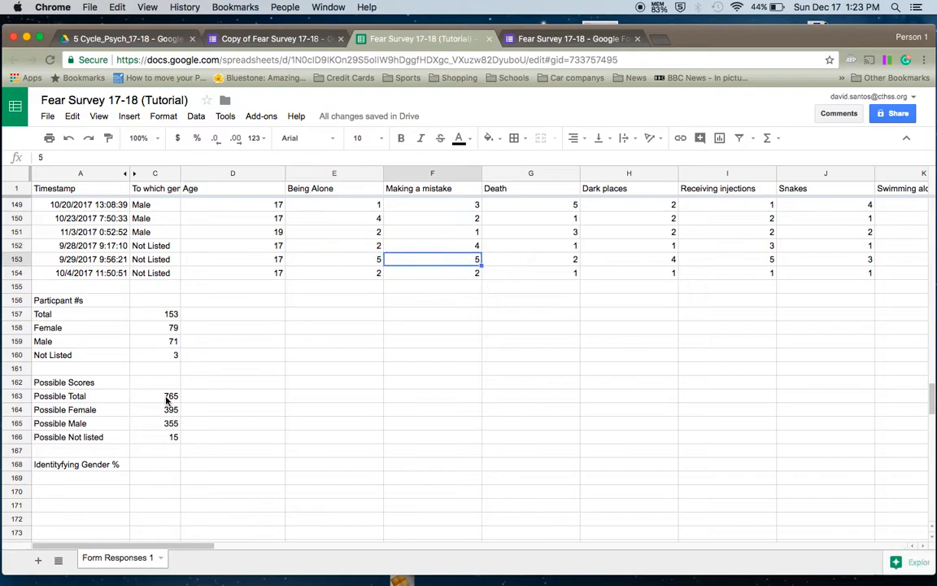
pyautogui.scroll(-5, 61, 455)
pyautogui.scroll(-10, 71, 472)
pyautogui.scroll(15, 70, 472)
pyautogui.scroll(2, 71, 472)
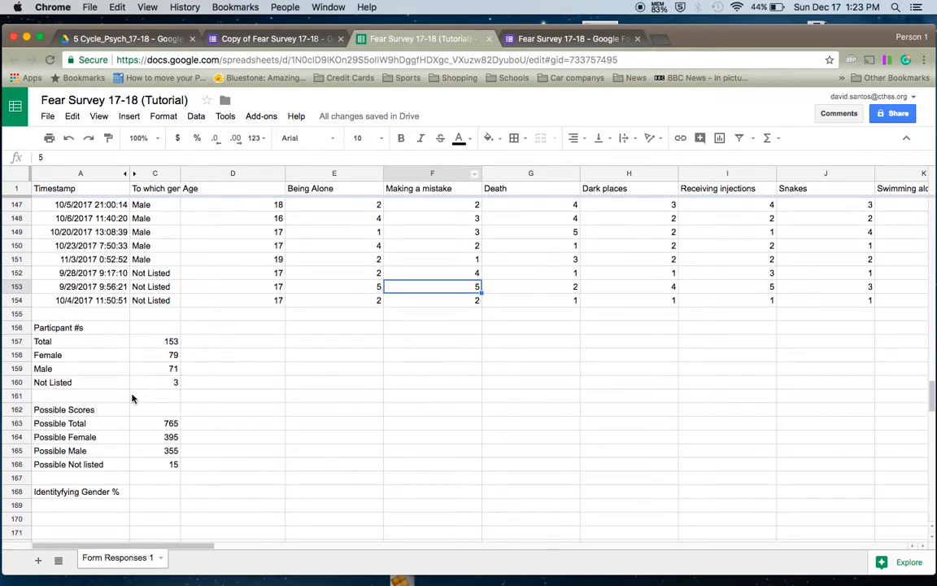
pyautogui.scroll(-10, 122, 382)
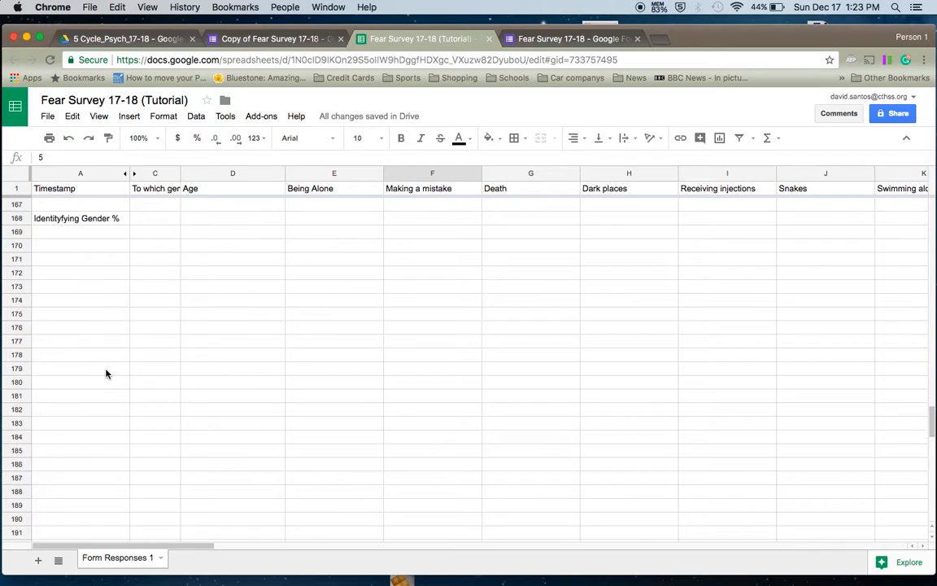
pyautogui.scroll(-4, 106, 373)
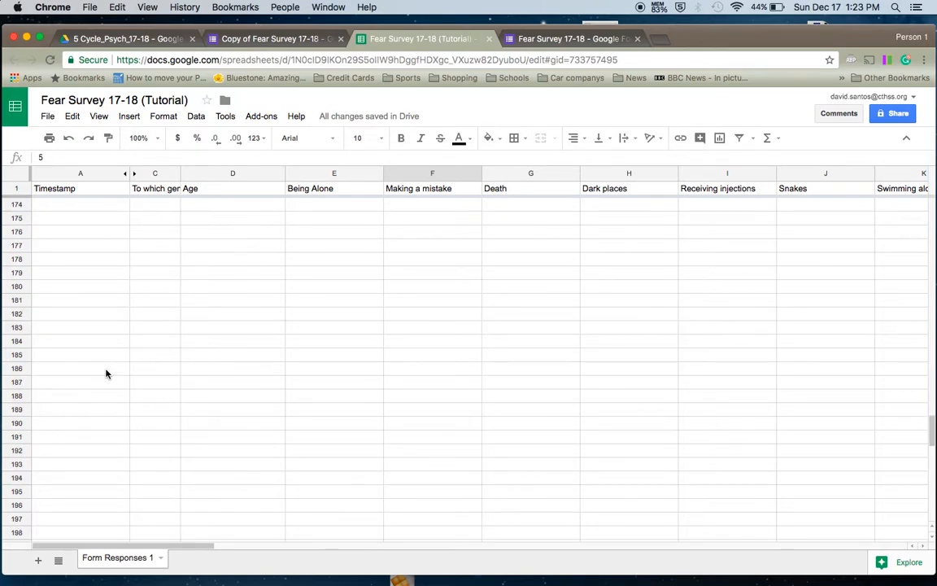
pyautogui.scroll(12, 106, 374)
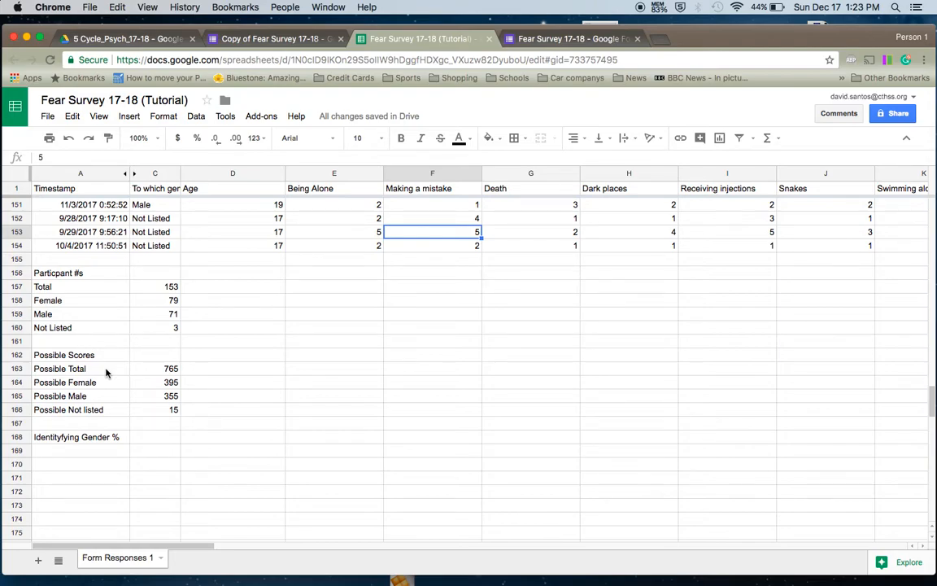
# - Enter the labels Female, Male and Not listed in A169, A170 and A171
pyautogui.click(110, 451)
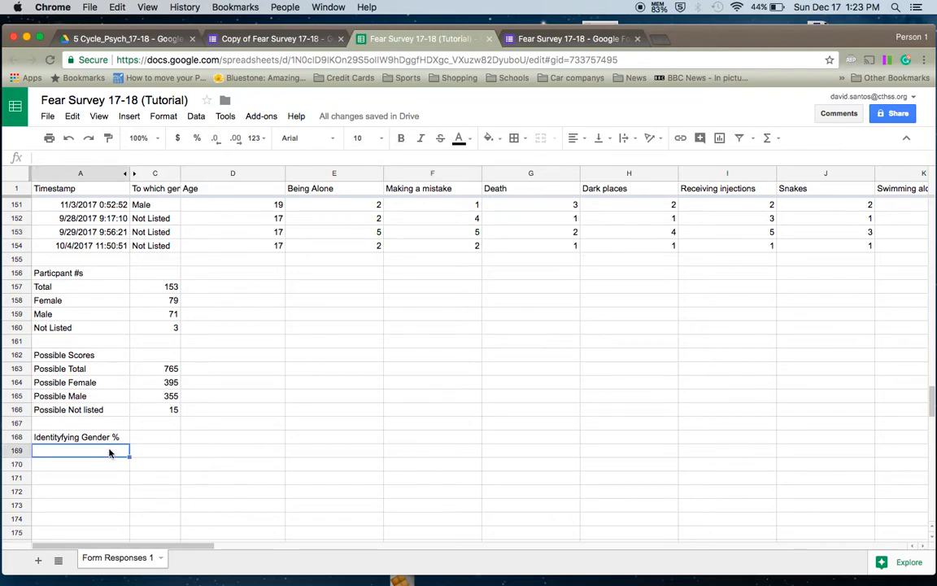
pyautogui.write('Female')
pyautogui.press('Return')
pyautogui.write('Male')
pyautogui.press('Return')
pyautogui.write('Not list')
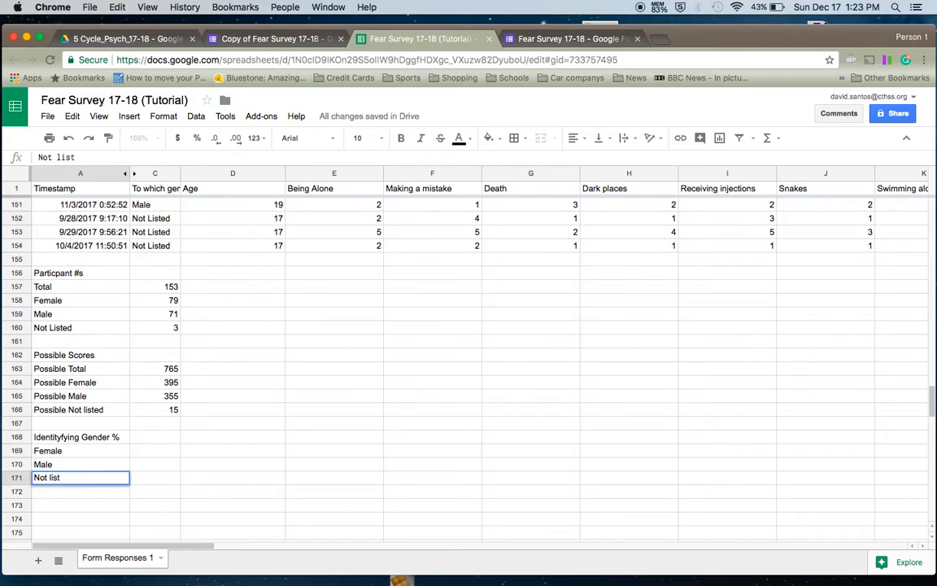
pyautogui.write('ed')
pyautogui.press('Return')
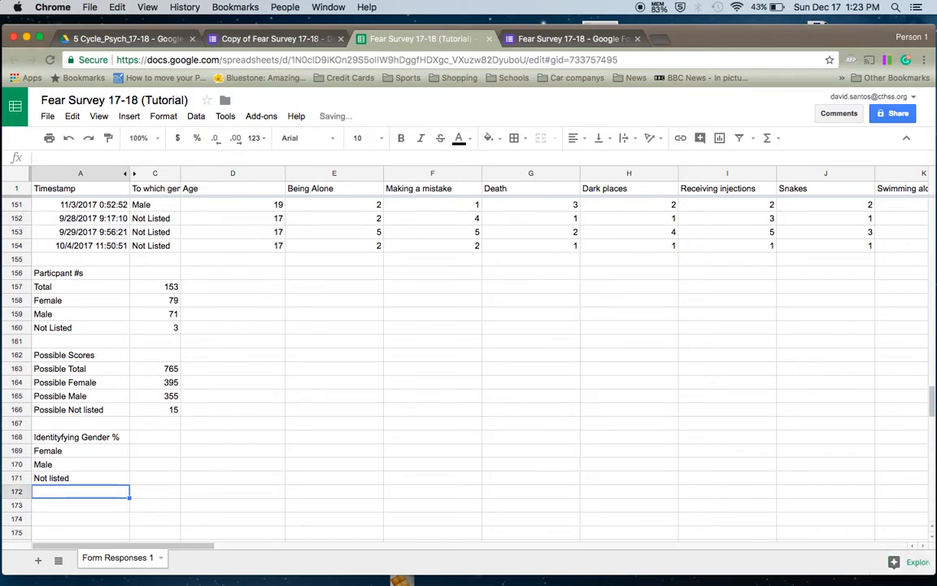
pyautogui.press('Up')
pyautogui.press('Up')
pyautogui.press('Up')
pyautogui.press('Right')
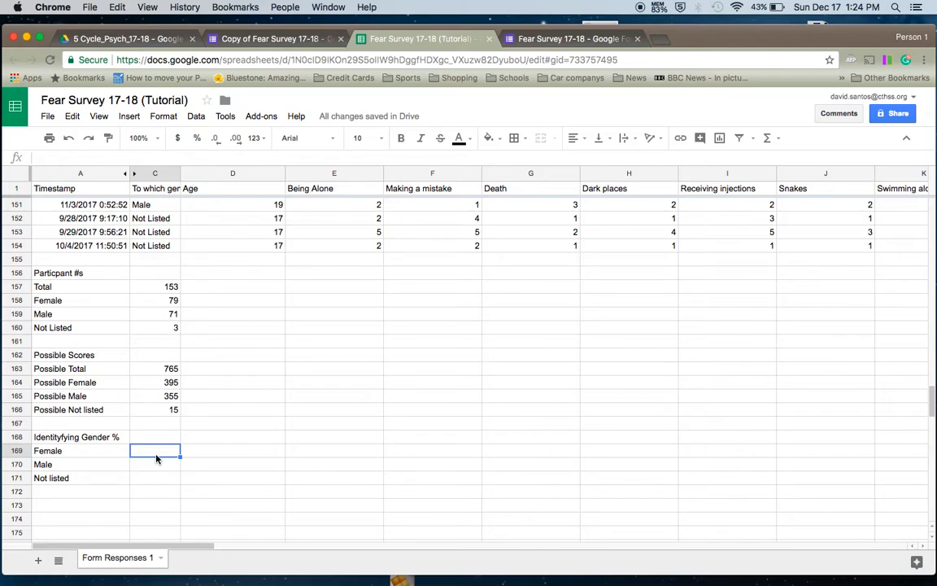
# - Enter =C158/C157 in C169 and =C159/C157 in C170 for the Female and Male shares
pyautogui.write('=')
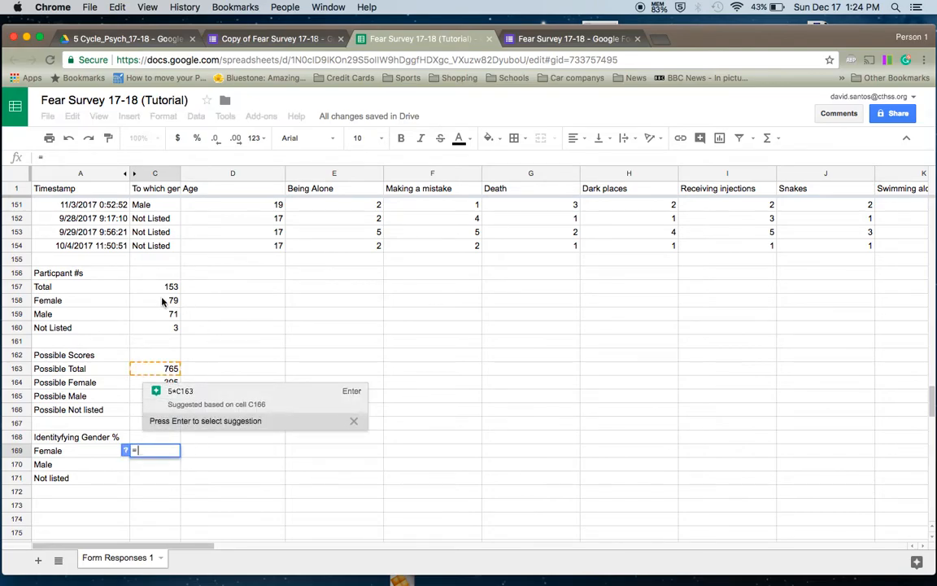
pyautogui.click(162, 300)
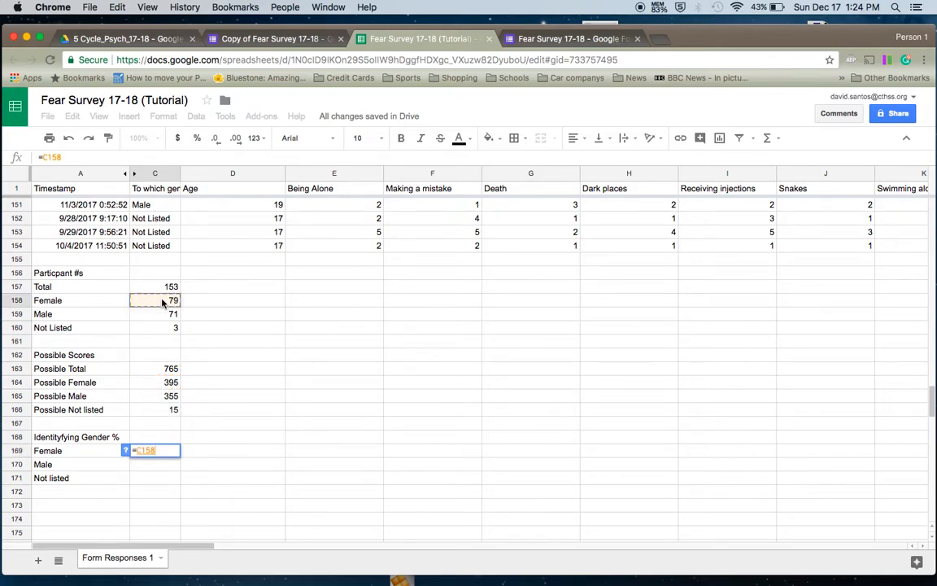
pyautogui.write('/')
pyautogui.click(162, 287)
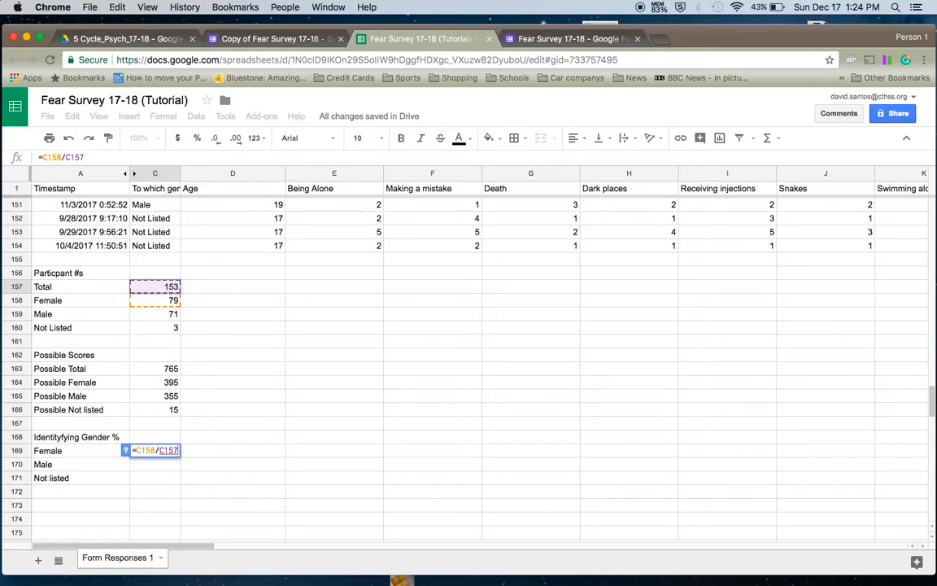
pyautogui.press('Return')
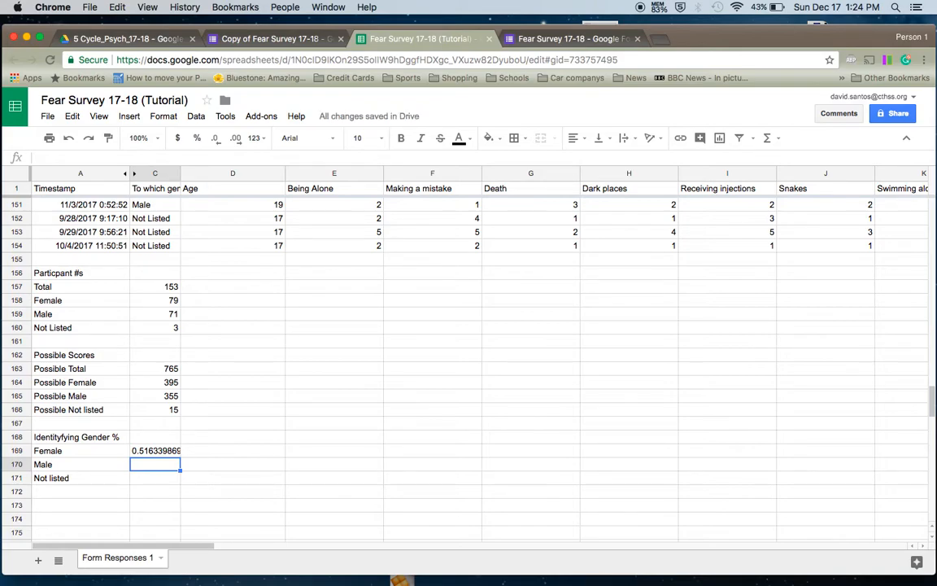
pyautogui.write('=')
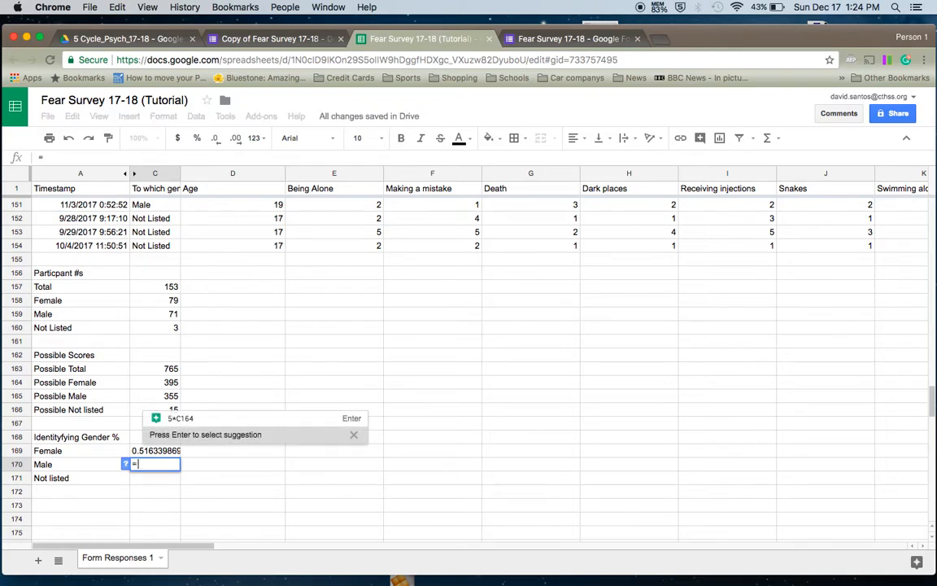
pyautogui.click(167, 314)
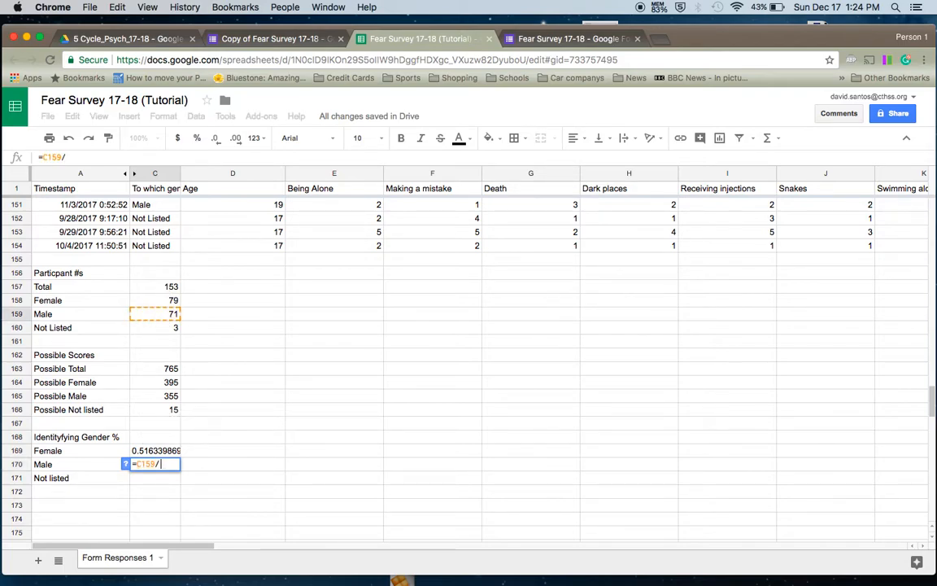
pyautogui.write('/')
pyautogui.click(172, 288)
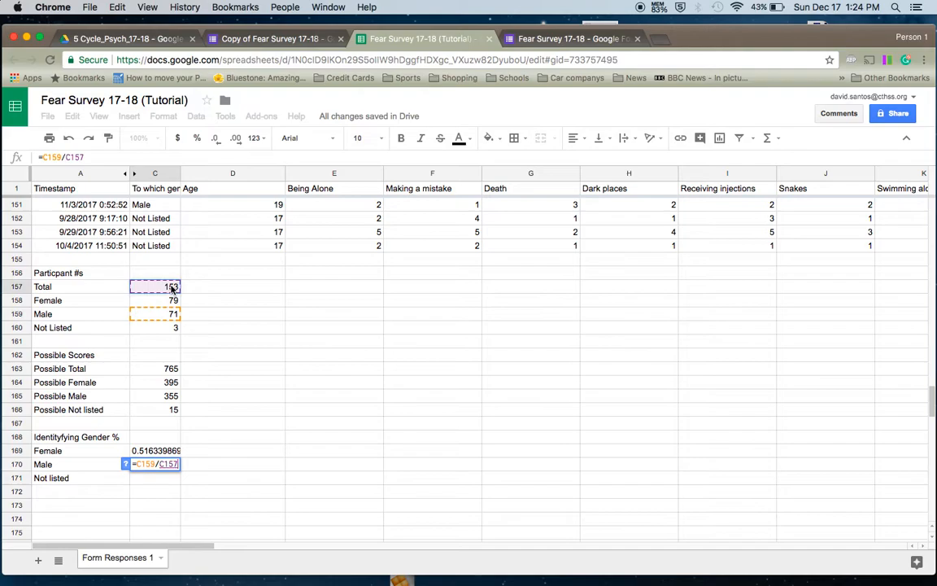
pyautogui.press('Return')
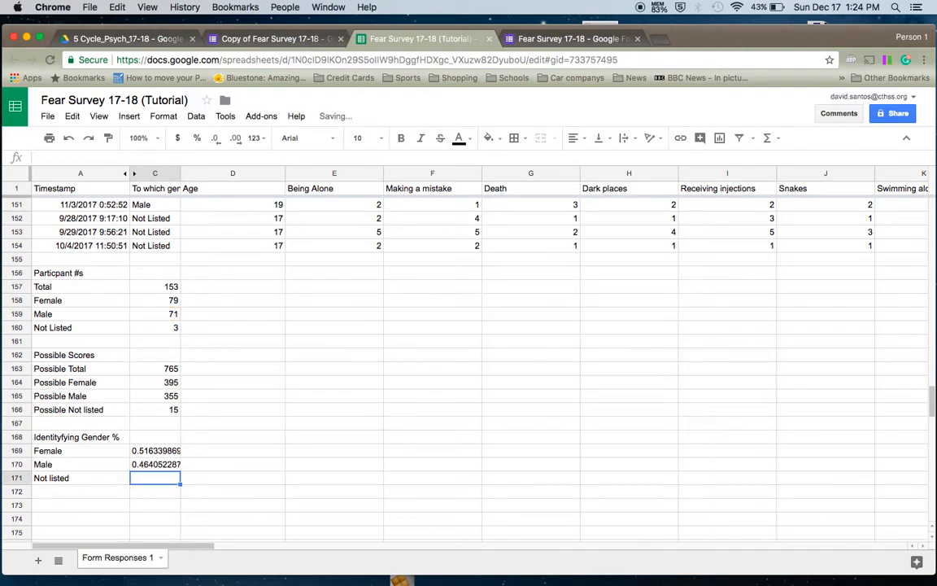
# - Enter =C160/C157 in C171 for the Not listed share
pyautogui.write('=')
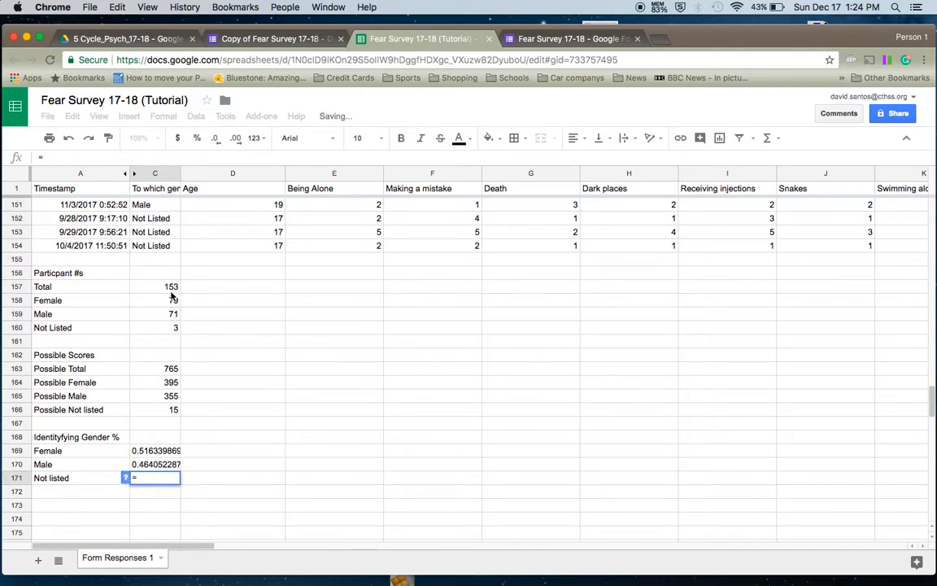
pyautogui.click(173, 327)
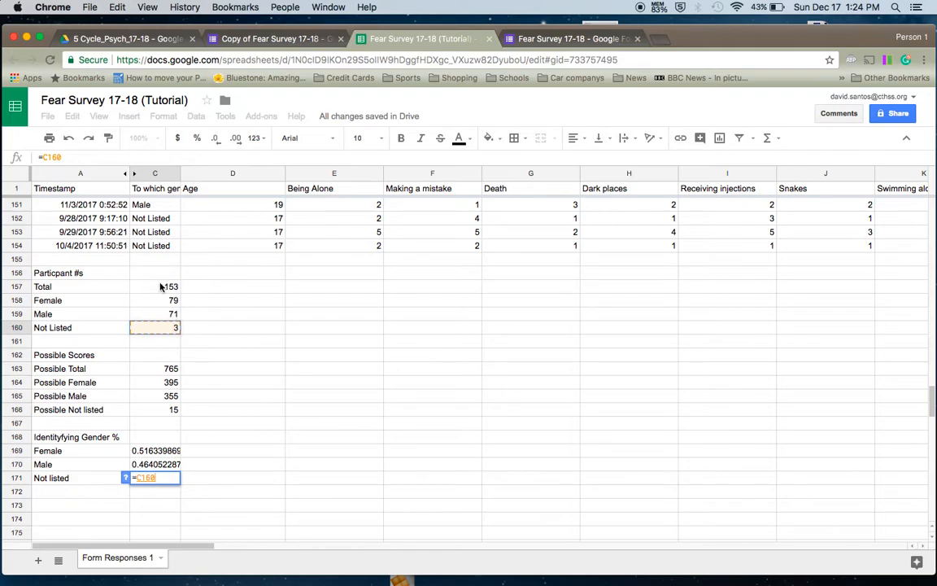
pyautogui.write('/')
pyautogui.click(170, 288)
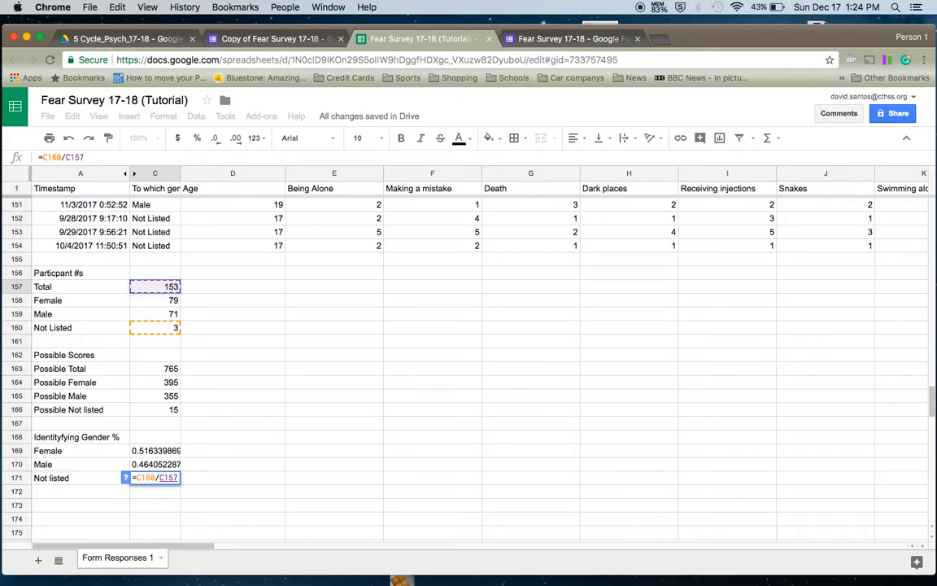
pyautogui.press('Return')
pyautogui.press('Up')
pyautogui.press('Up')
pyautogui.press('Up')
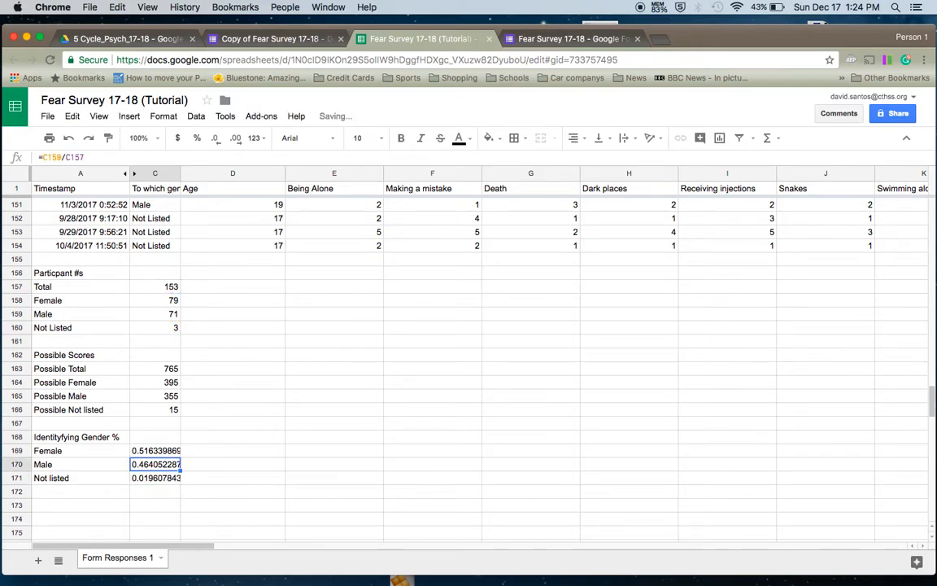
pyautogui.press('Down')
pyautogui.press('Down')
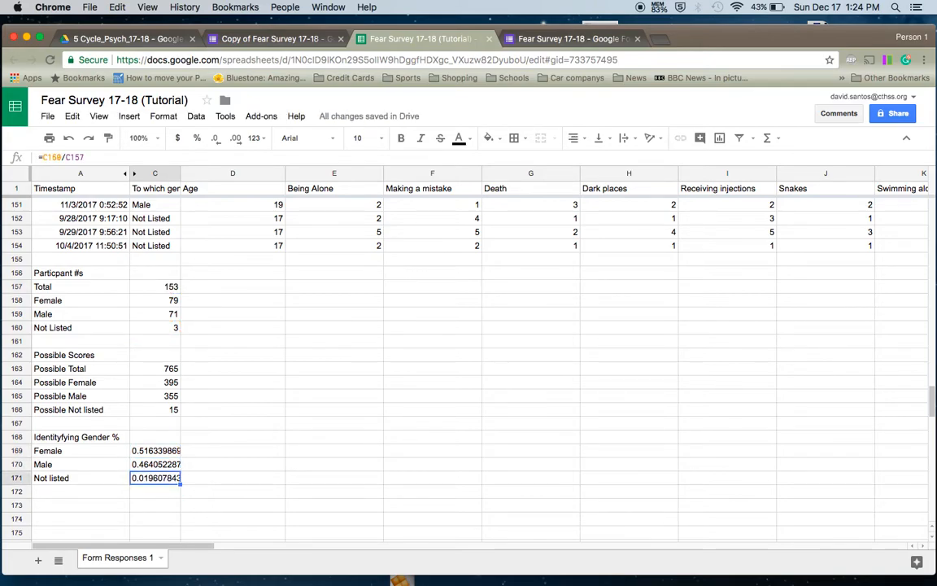
pyautogui.press('Up')
pyautogui.press('Up')
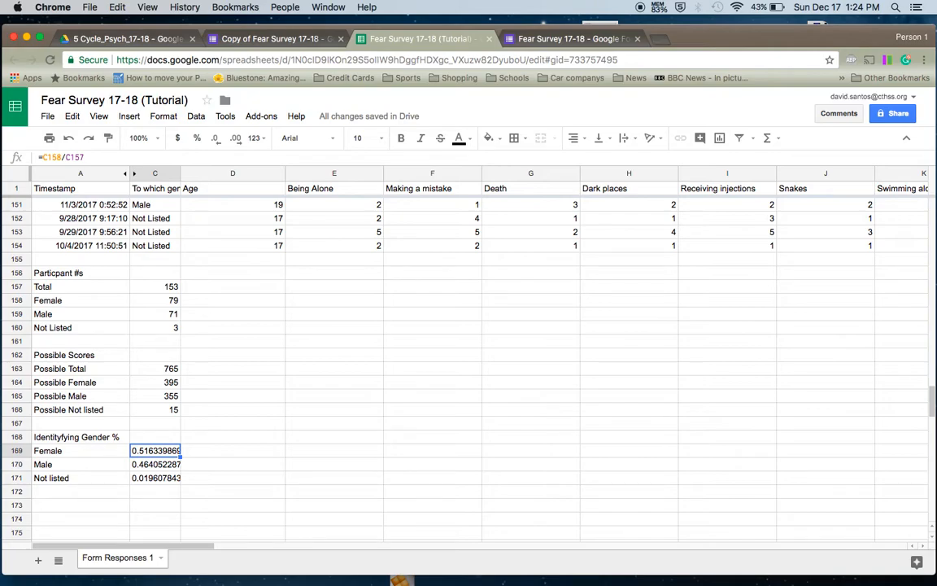
# - Format the three shares as percents, rounded to 52%, 46% and 2.0%
pyautogui.click(197, 140)
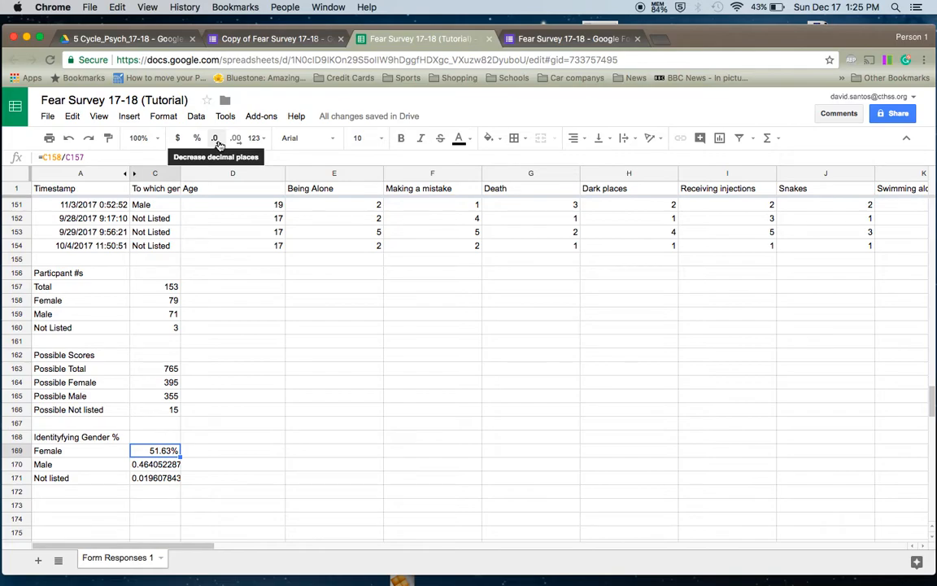
pyautogui.click(217, 140)
pyautogui.click(216, 140)
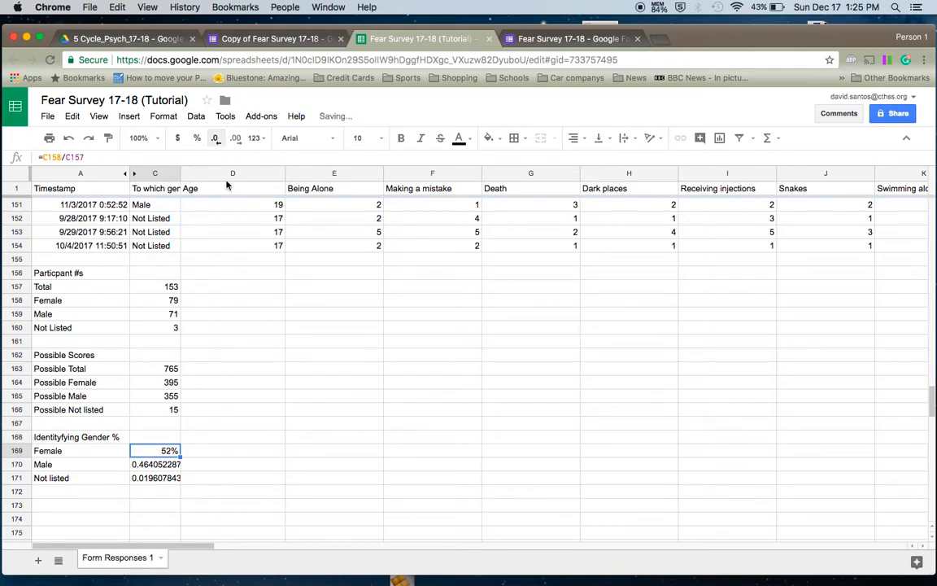
pyautogui.press('Down')
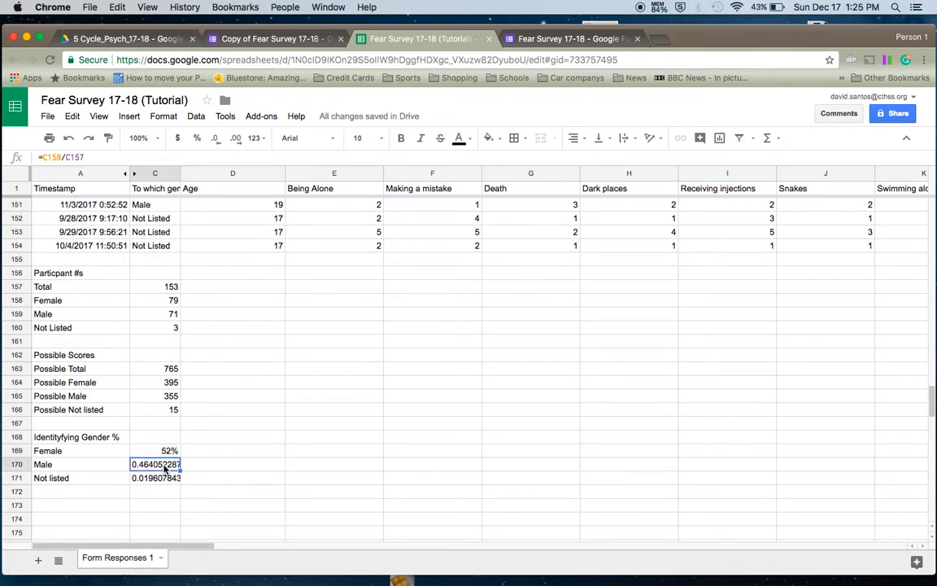
pyautogui.click(197, 138)
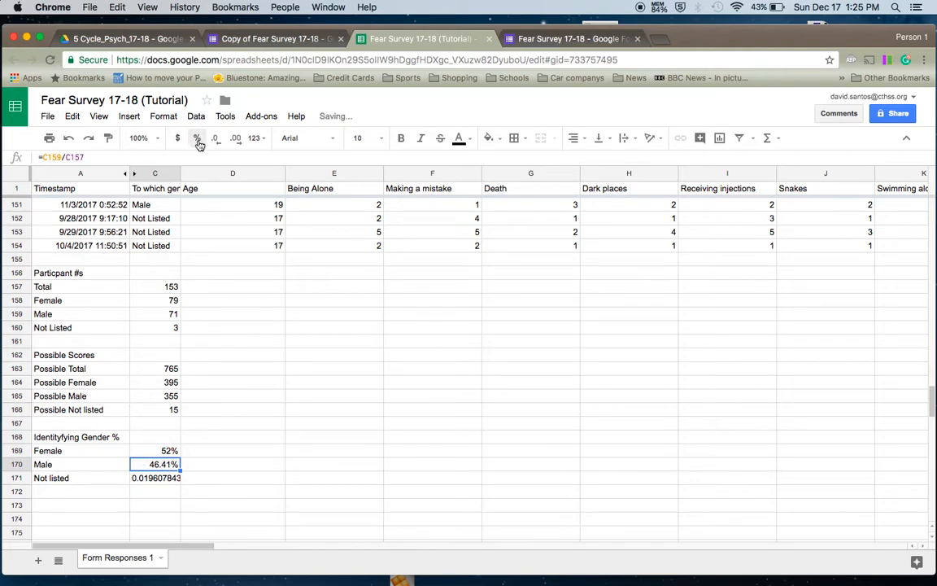
pyautogui.click(216, 141)
pyautogui.click(217, 141)
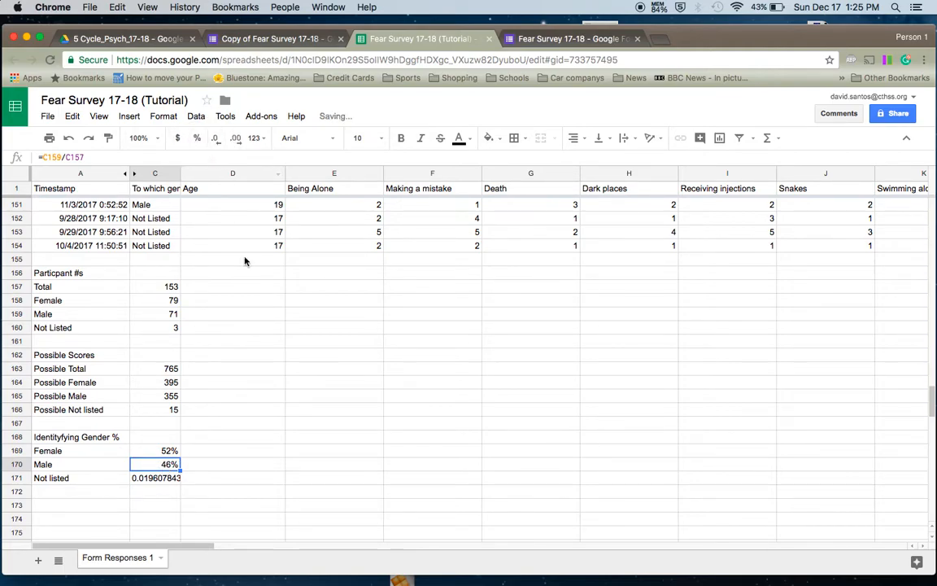
pyautogui.click(157, 480)
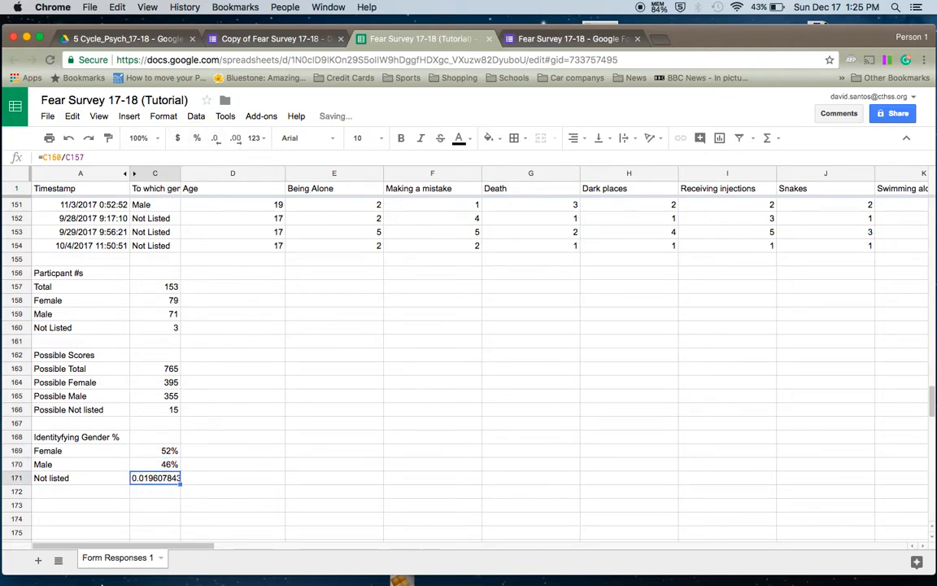
pyautogui.click(197, 139)
pyautogui.click(217, 141)
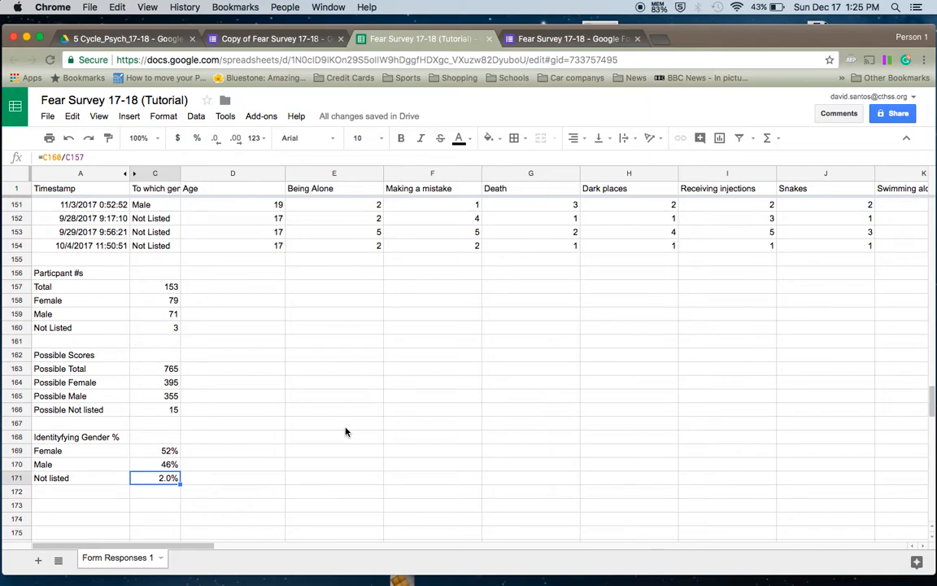
pyautogui.press('Up')
pyautogui.press('Up')
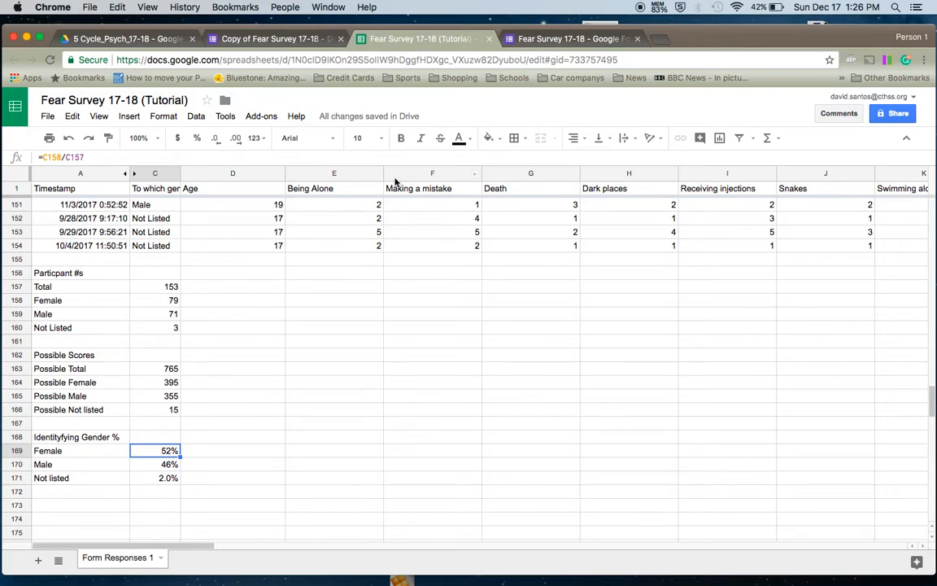
pyautogui.click(226, 346)
pyautogui.click(245, 313)
pyautogui.click(254, 299)
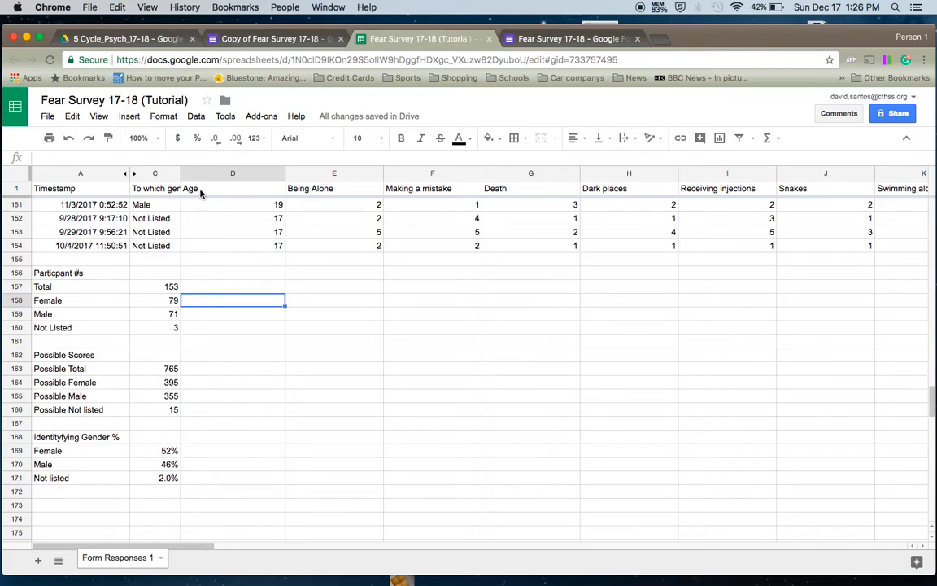
pyautogui.rightClick(257, 176)
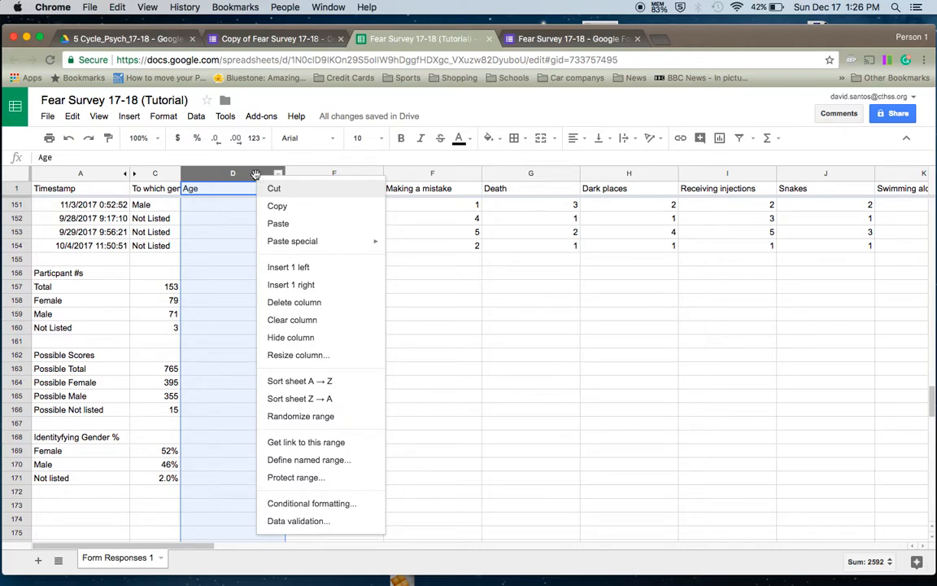
pyautogui.click(293, 283)
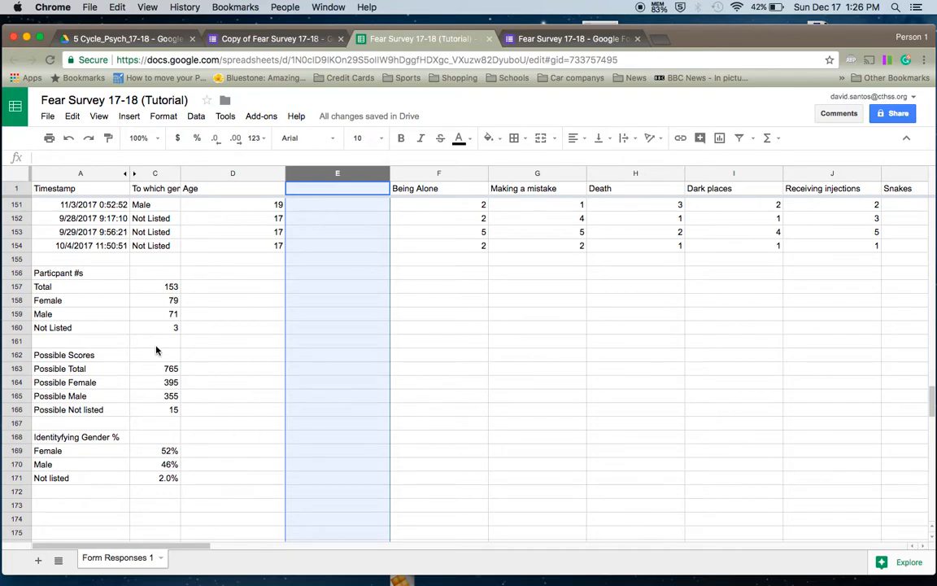
pyautogui.click(70, 138)
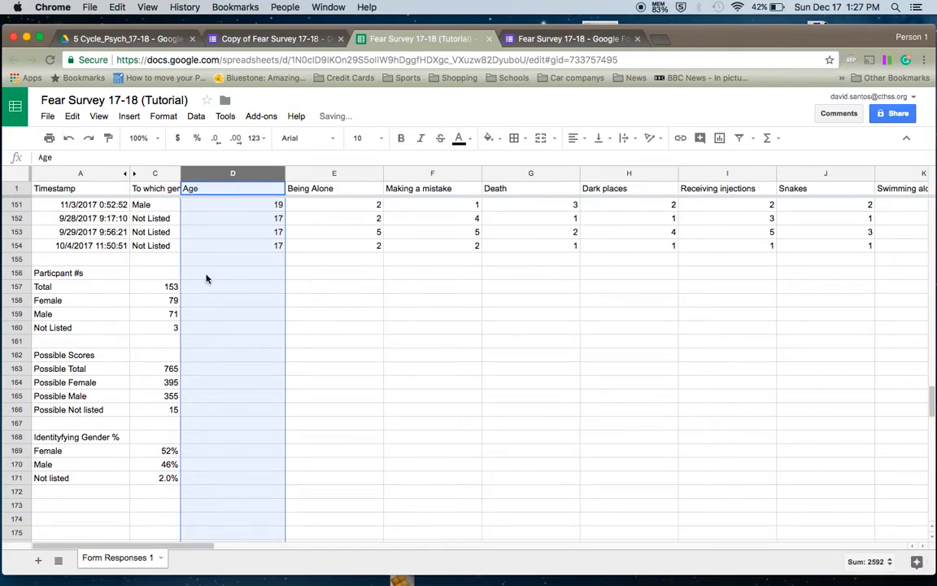
pyautogui.click(218, 282)
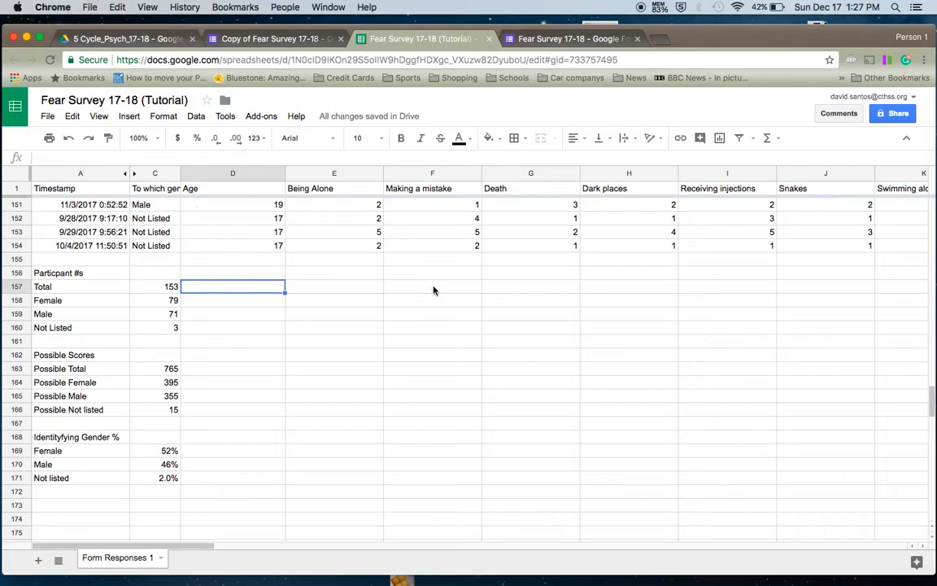
pyautogui.click(151, 218)
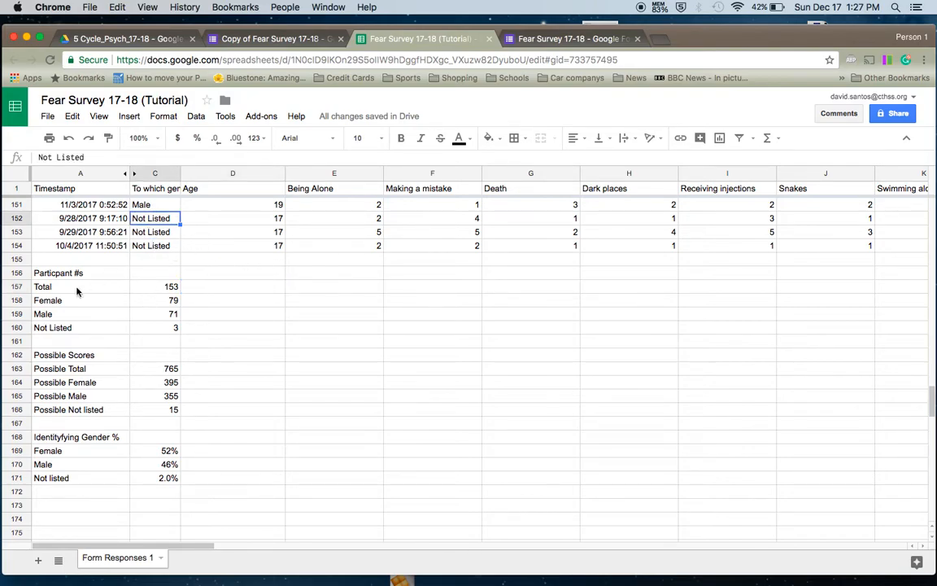
pyautogui.click(51, 273)
pyautogui.moveTo(51, 273); pyautogui.dragTo(168, 327)
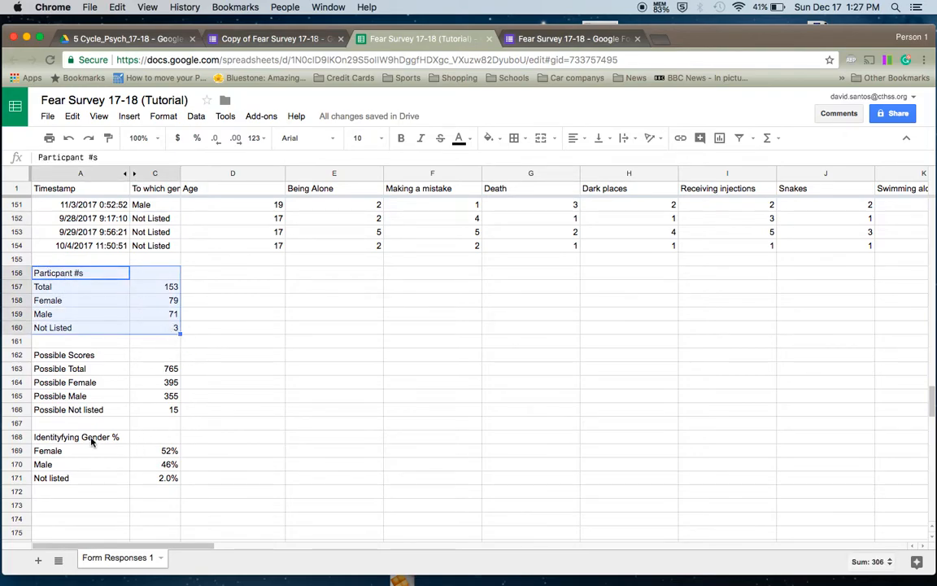
pyautogui.click(66, 437)
pyautogui.moveTo(67, 437); pyautogui.dragTo(180, 479)
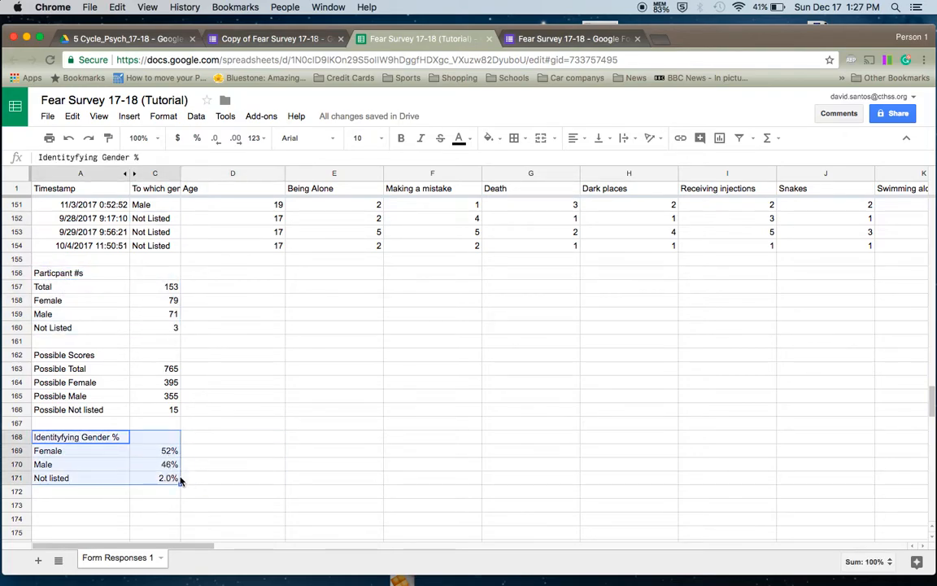
pyautogui.click(256, 292)
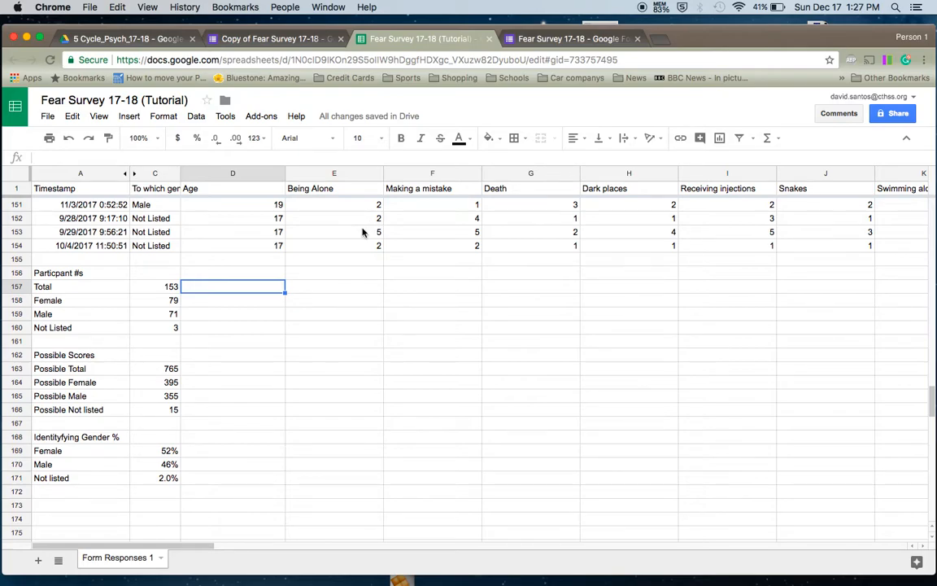
pyautogui.scroll(-1, 364, 231)
pyautogui.scroll(3, 366, 252)
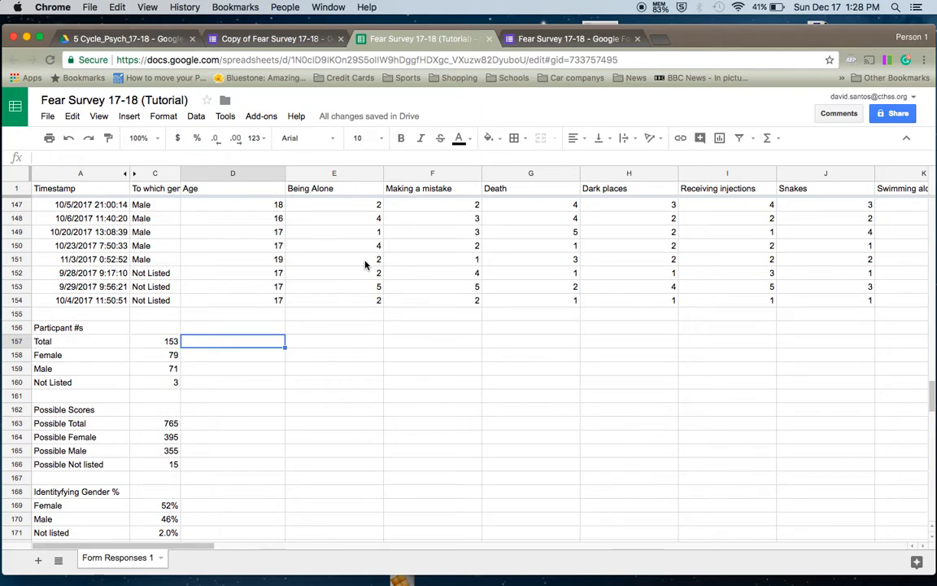
pyautogui.click(366, 262)
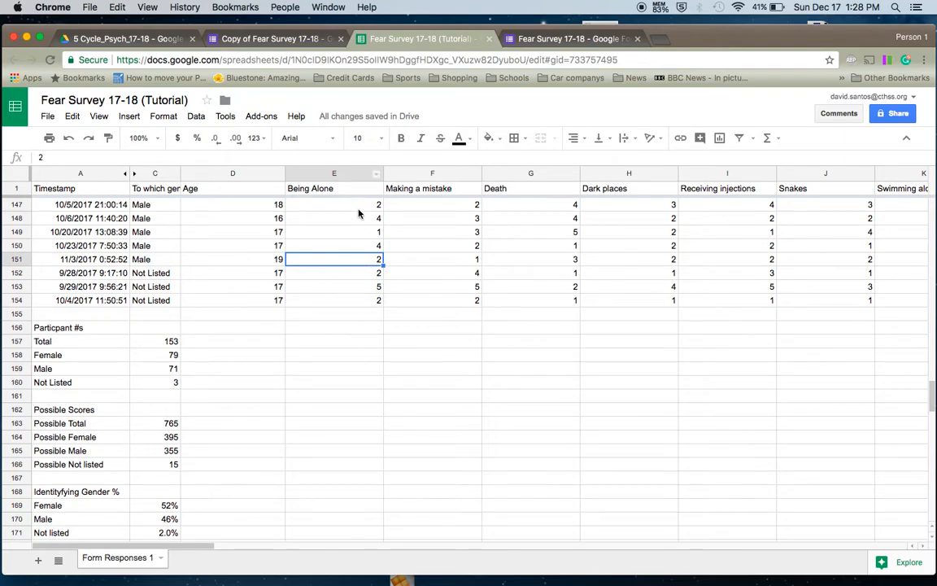
pyautogui.click(210, 327)
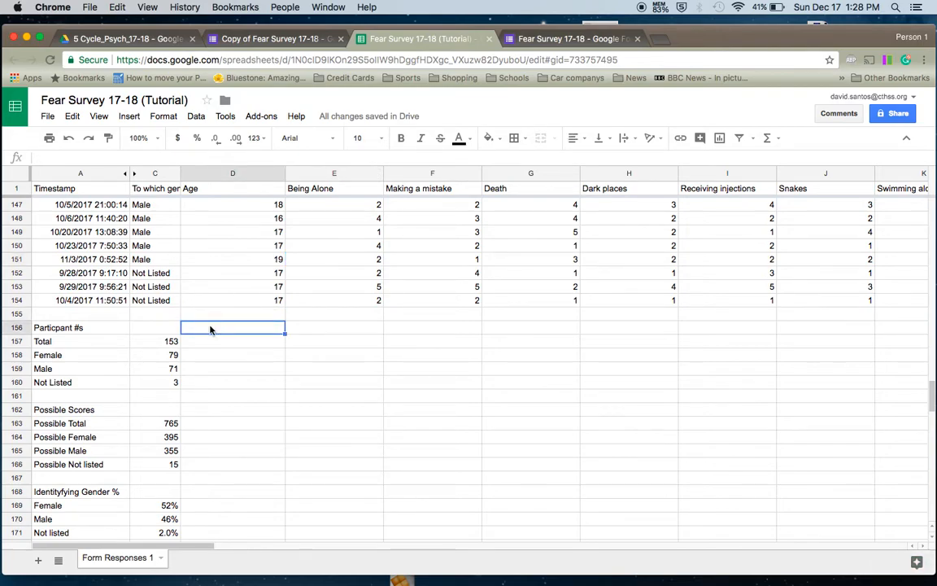
# - Type the heading 'Actual Score' in cell D156
pyautogui.write('Actu')
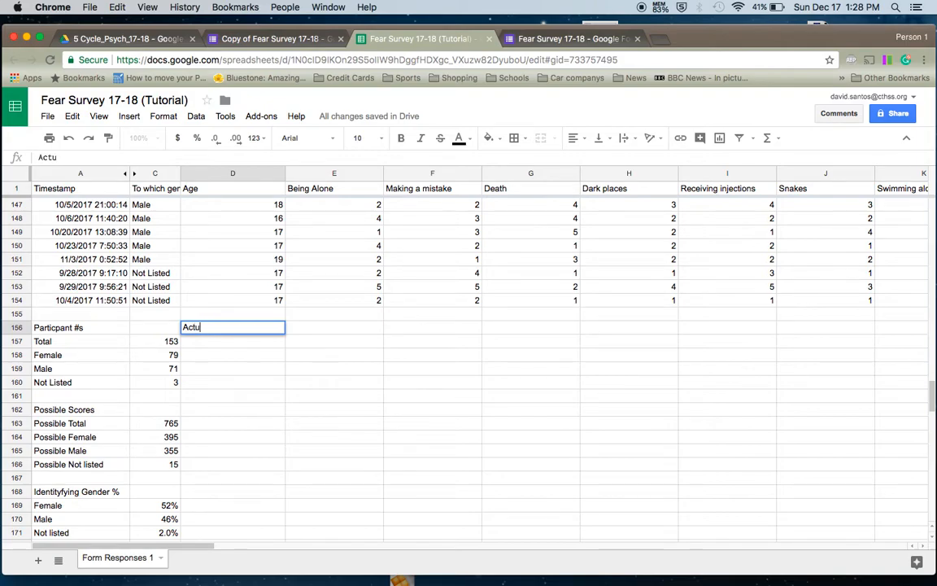
pyautogui.write('al Score')
pyautogui.press('Return')
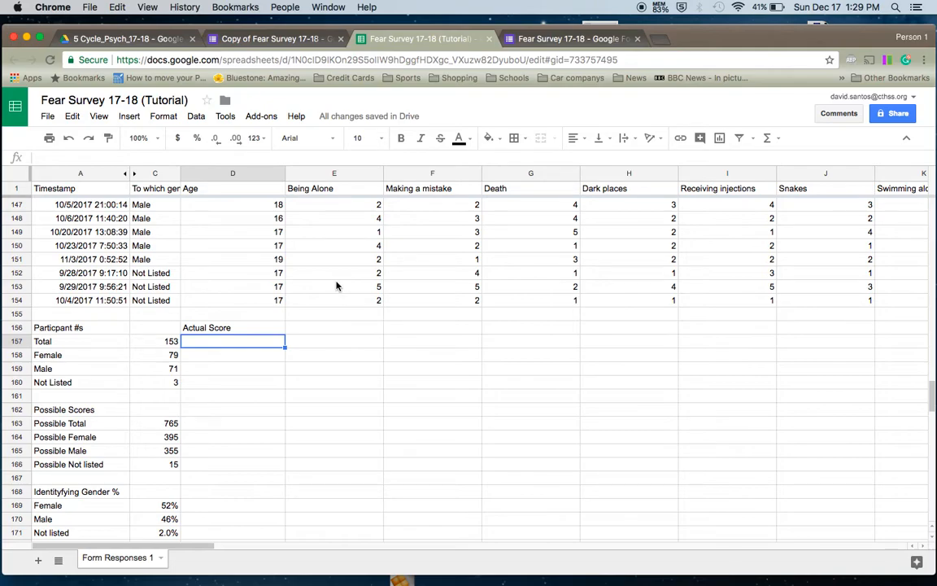
# - Enter Actual Total, Actual Female, Actual Male and Actual Not listed in D157–D160
pyautogui.write('Ac')
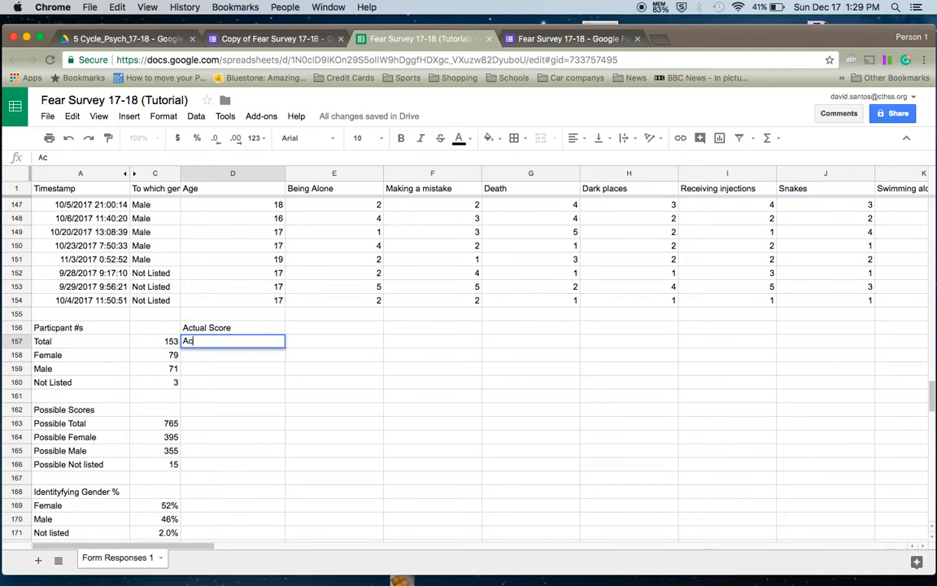
pyautogui.write('tual ')
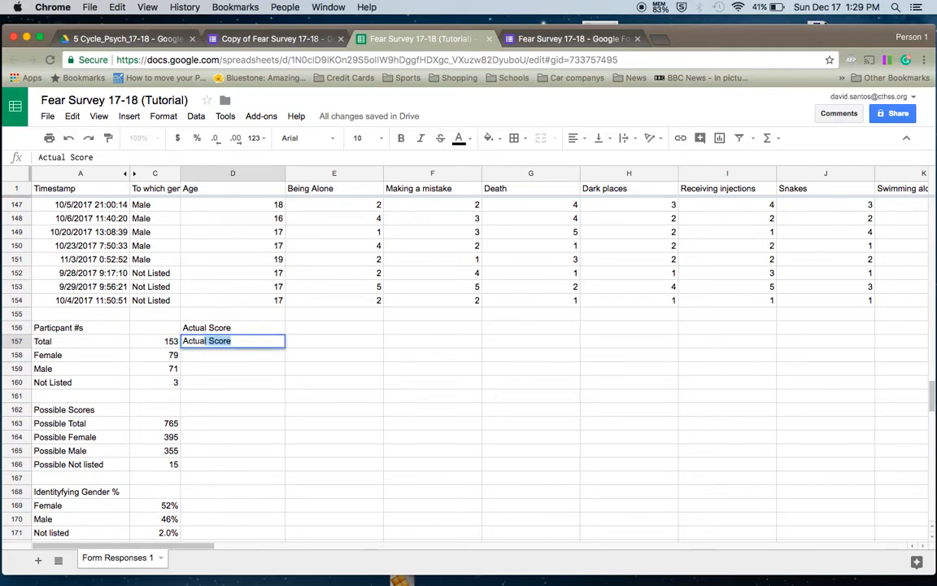
pyautogui.write('Total')
pyautogui.press('Return')
pyautogui.write('Actu')
pyautogui.press('BackSpace')
pyautogui.write('tual Female')
pyautogui.press('Return')
pyautogui.write('Actual')
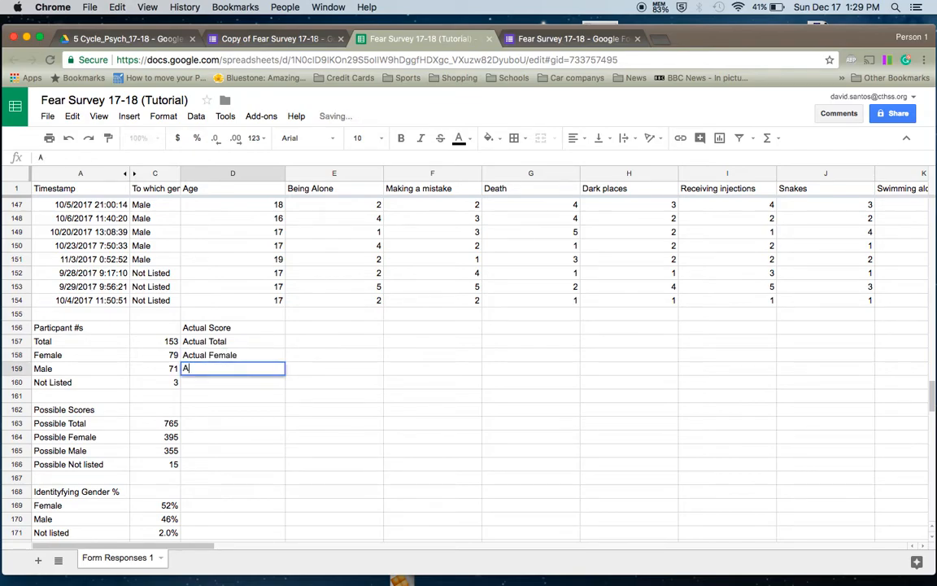
pyautogui.write(' Male')
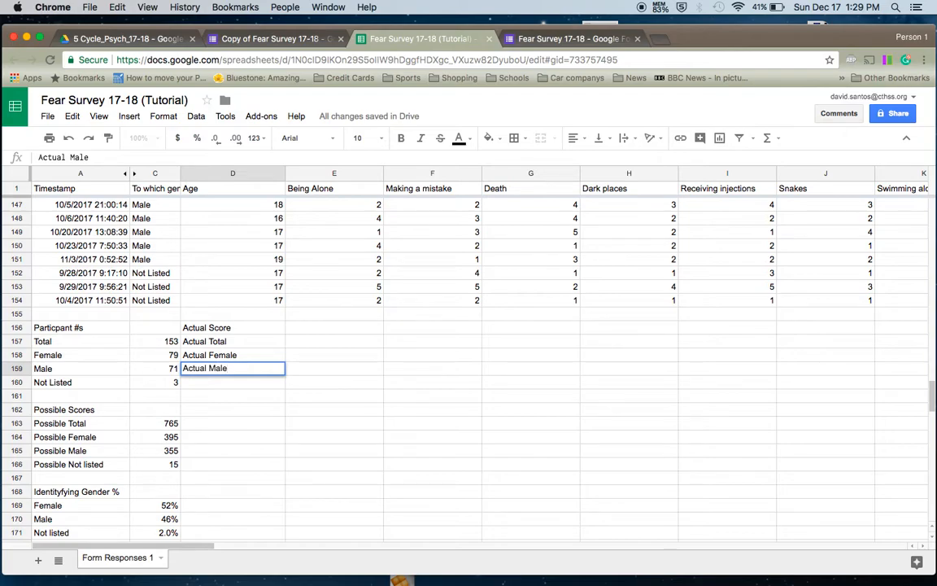
pyautogui.press('Return')
pyautogui.write('Actual Not listed')
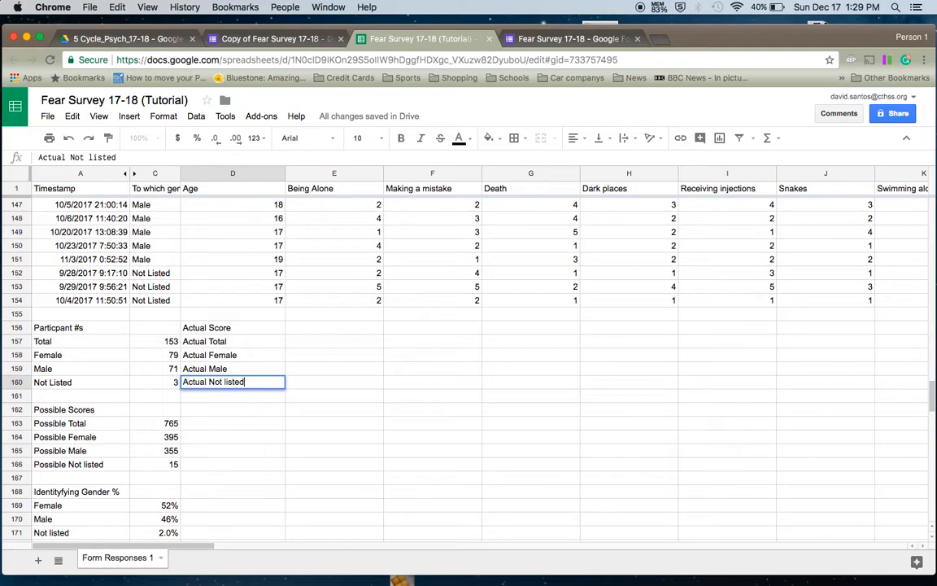
pyautogui.press('Return')
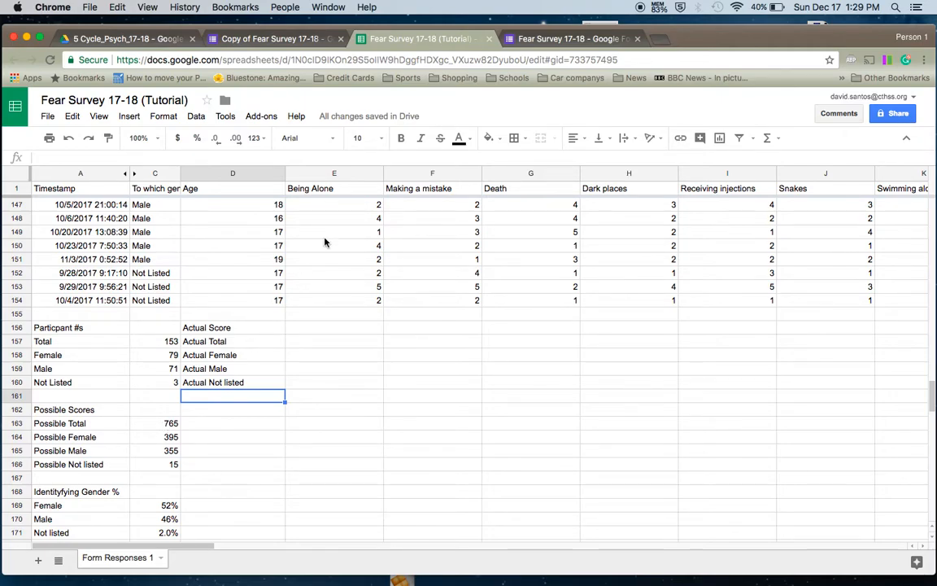
# - Enter =sum(E2:E154) in E157 to total every Being Alone score
pyautogui.click(297, 341)
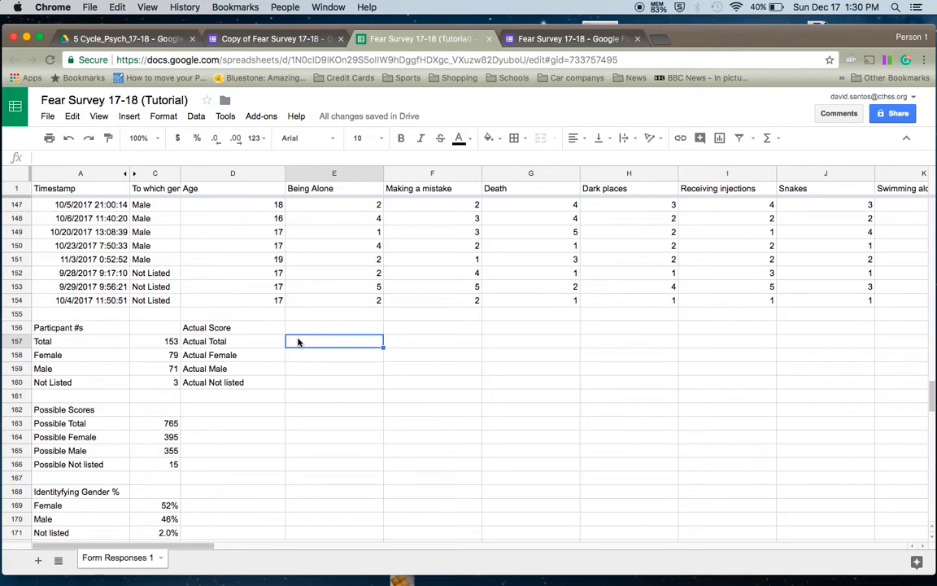
pyautogui.write('=sum(')
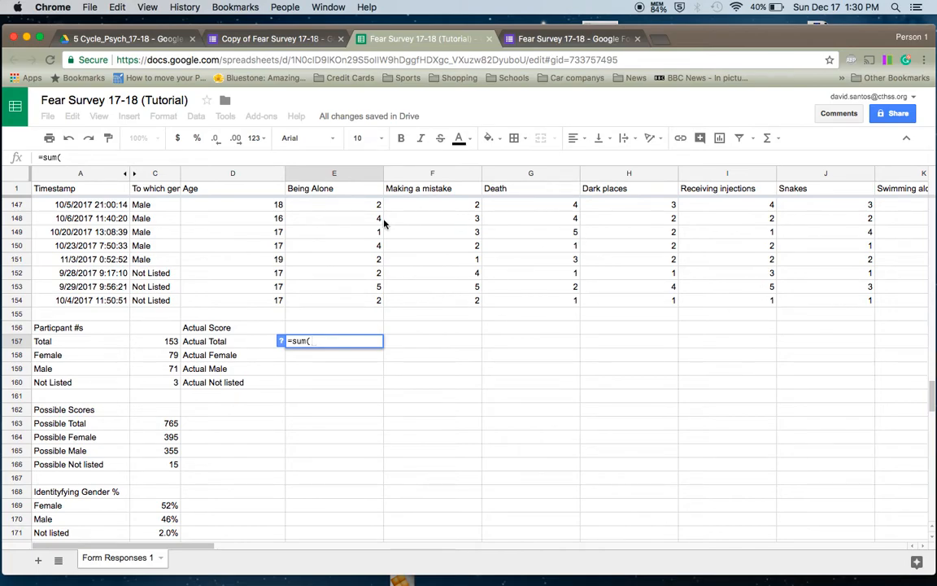
pyautogui.moveTo(933, 399); pyautogui.dragTo(926, 173)
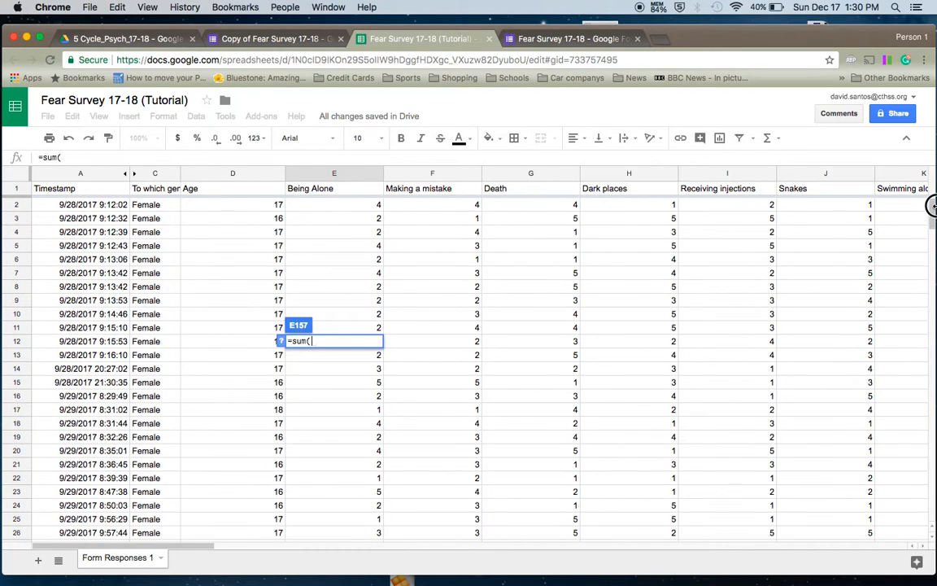
pyautogui.click(340, 206)
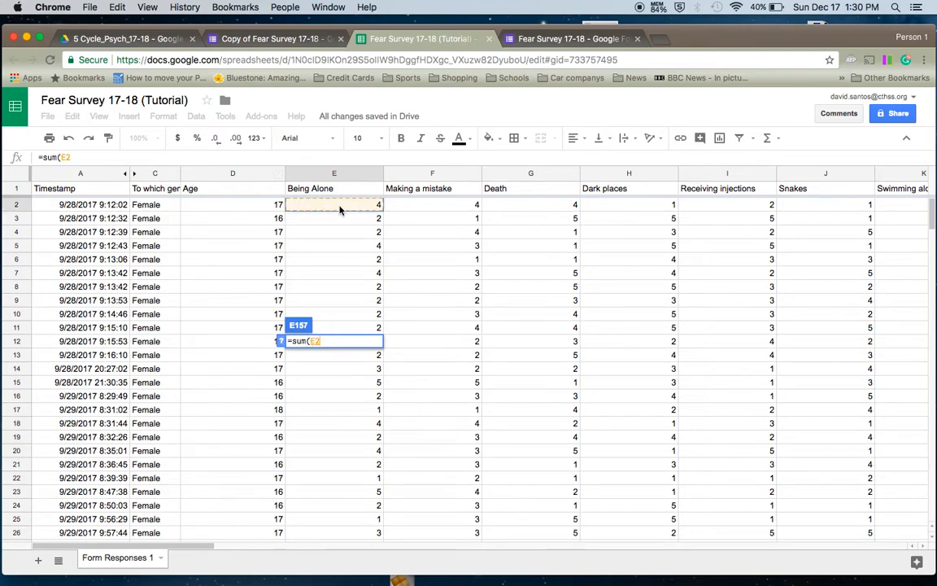
pyautogui.moveTo(340, 206); pyautogui.dragTo(346, 375)
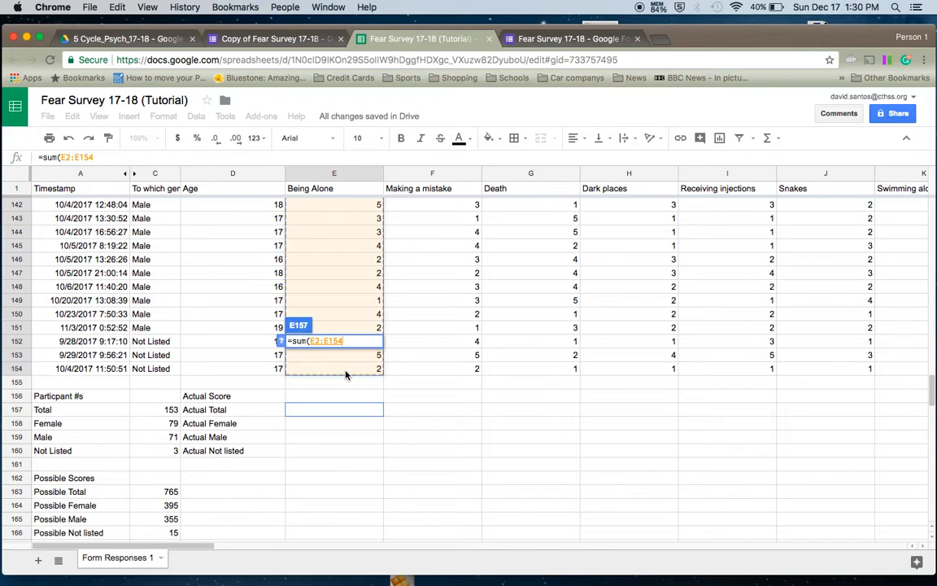
pyautogui.press('Return')
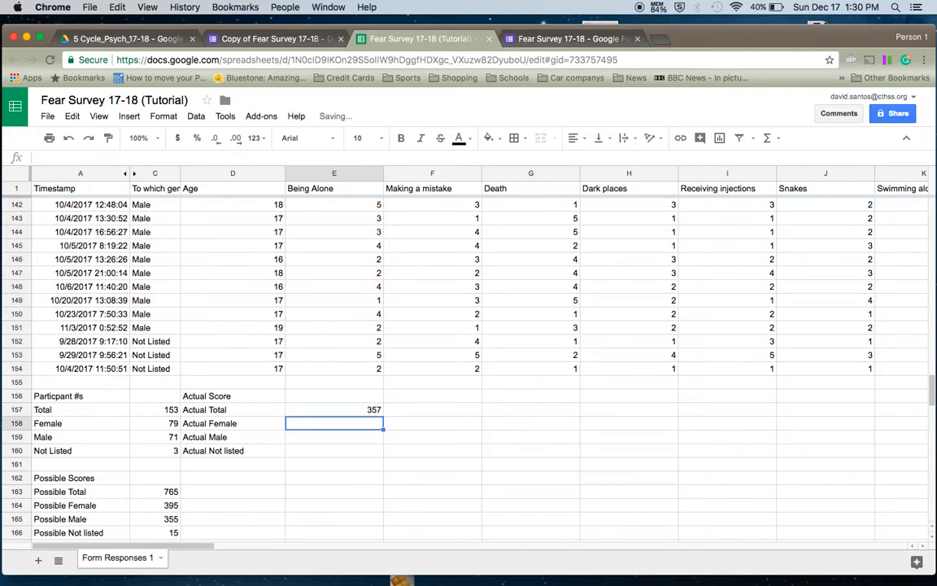
# - Enter =sum(E2:E80) in E158 to total the female Being Alone scores, 197
pyautogui.scroll(-1, 468, 358)
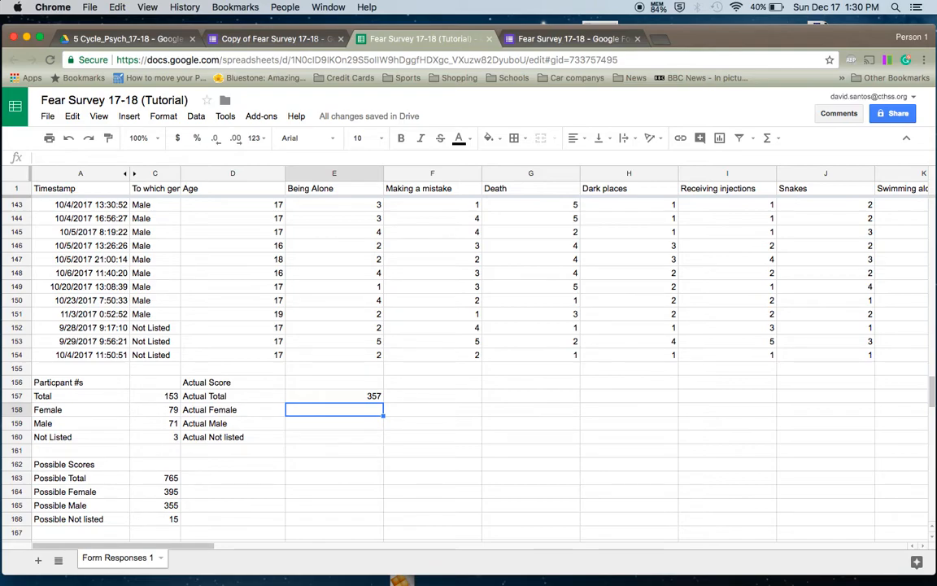
pyautogui.click(345, 247)
pyautogui.click(348, 277)
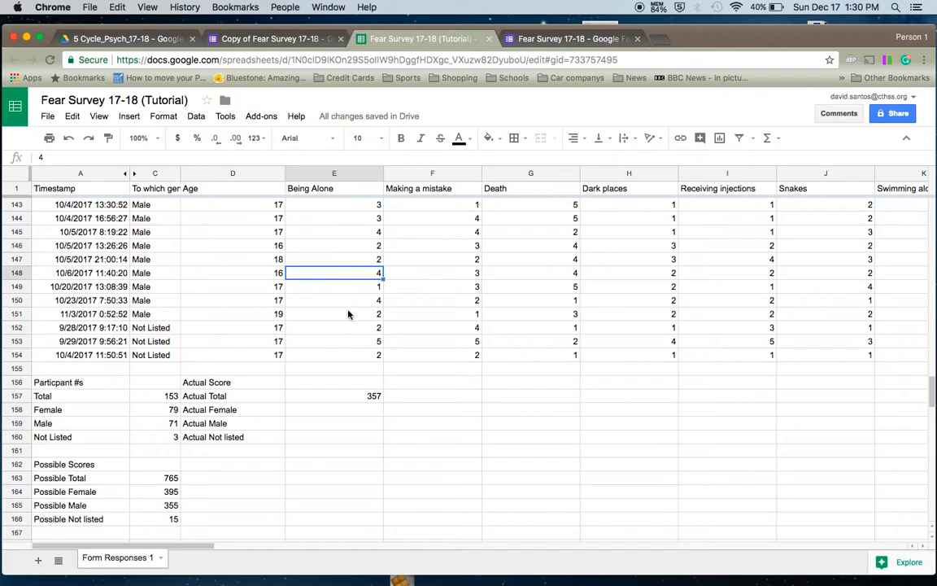
pyautogui.click(348, 314)
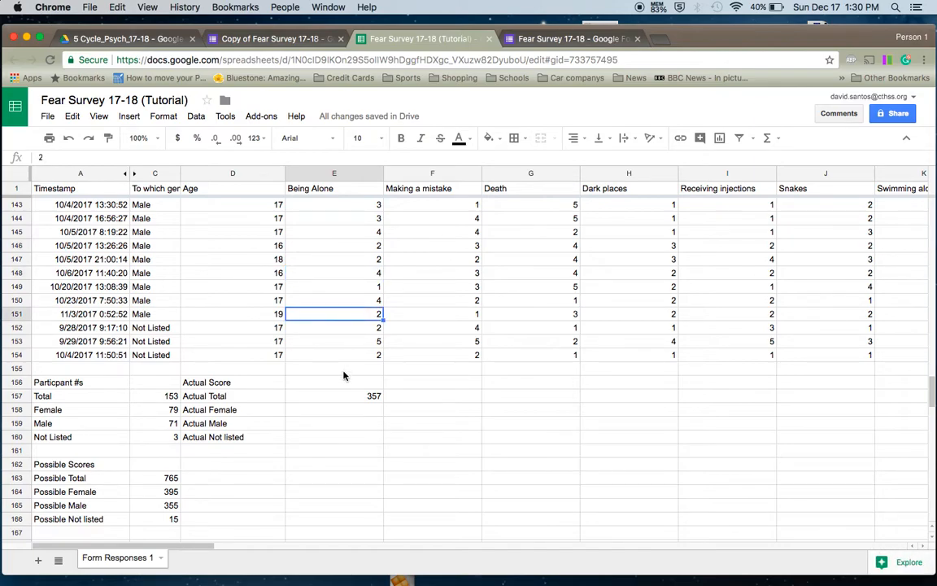
pyautogui.click(340, 413)
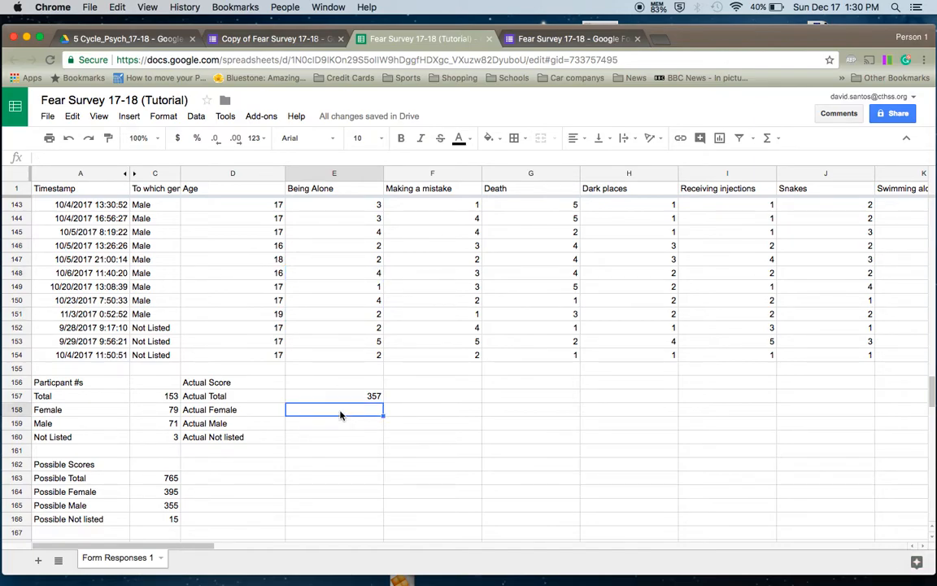
pyautogui.write('=')
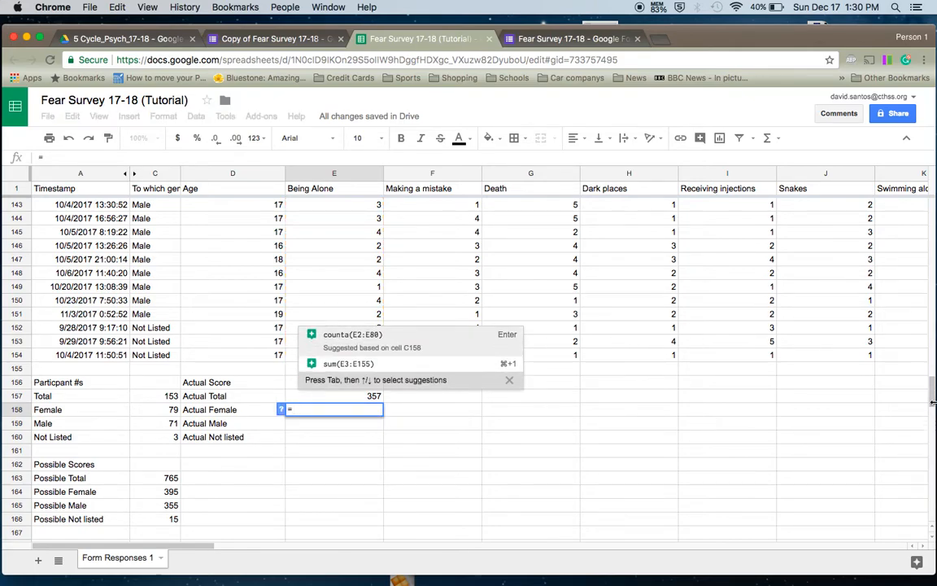
pyautogui.write('sum(')
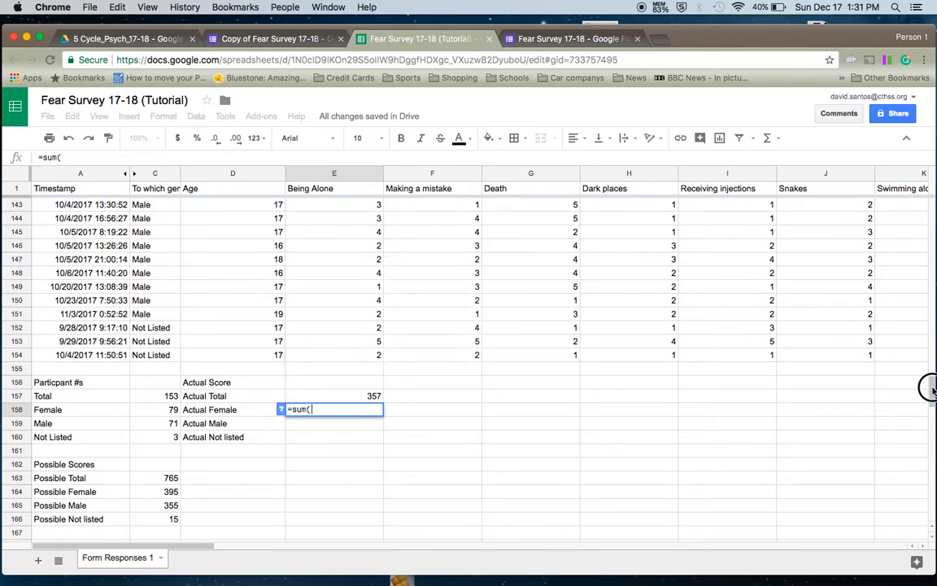
pyautogui.moveTo(930, 386); pyautogui.dragTo(934, 86)
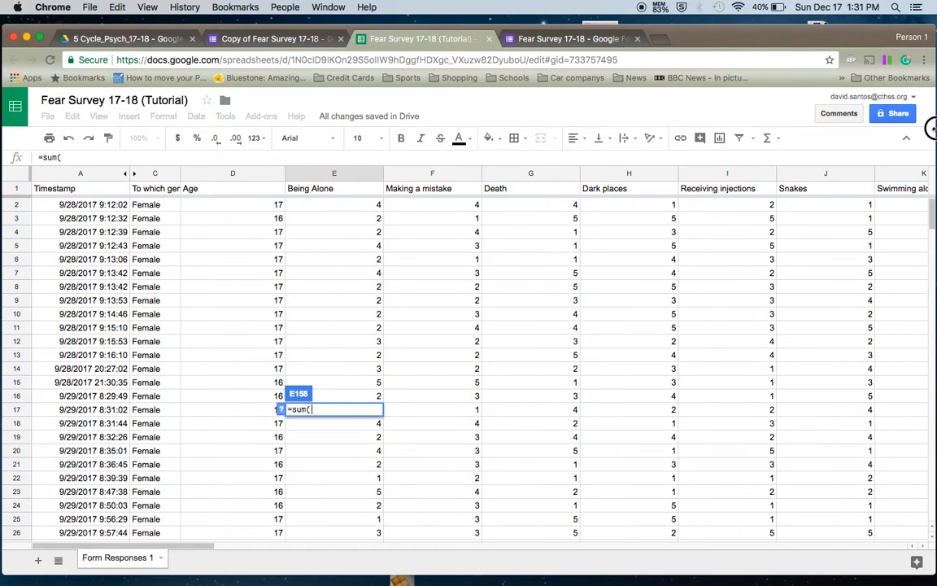
pyautogui.click(329, 208)
pyautogui.moveTo(330, 208); pyautogui.dragTo(334, 291)
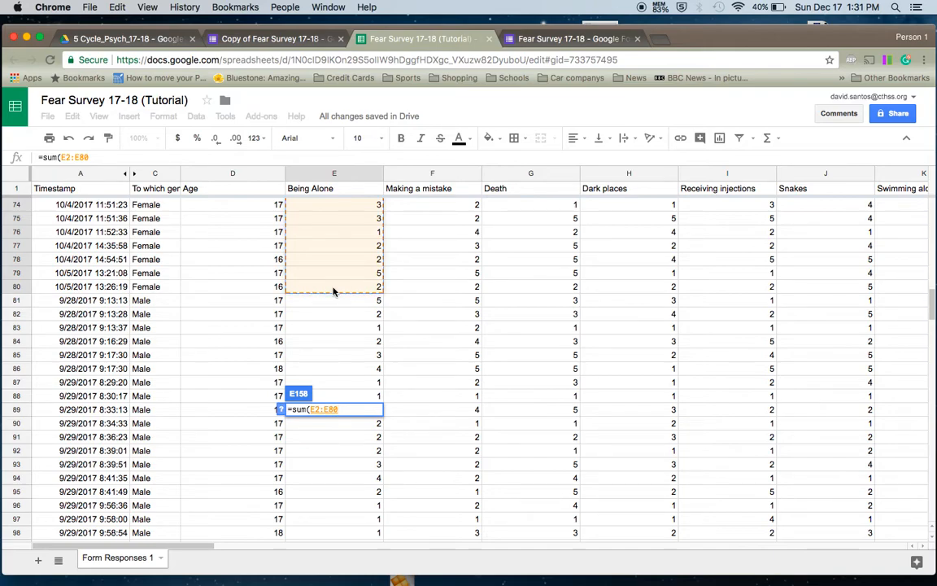
pyautogui.press('Return')
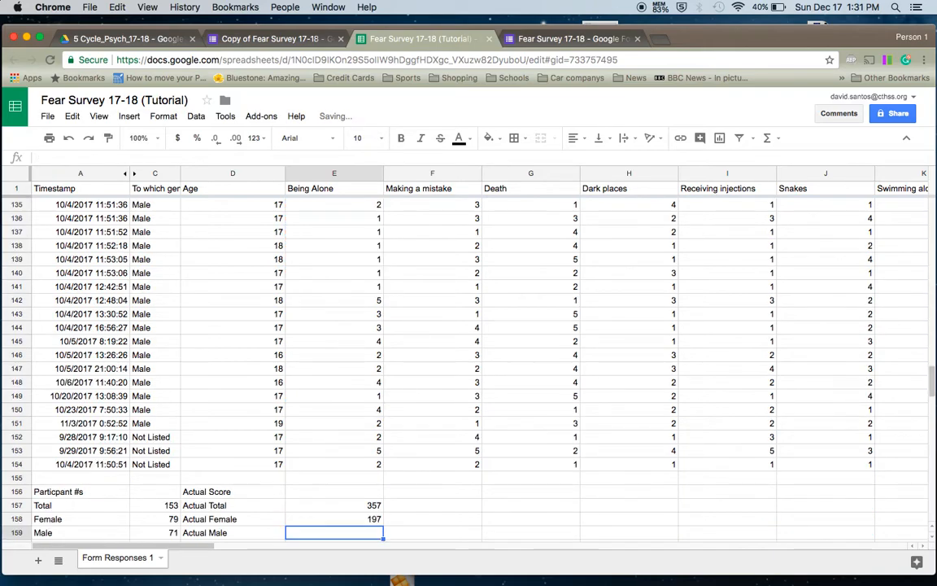
# - Enter =sum(E81:E151) in E159 for the male total of 151
pyautogui.write('=')
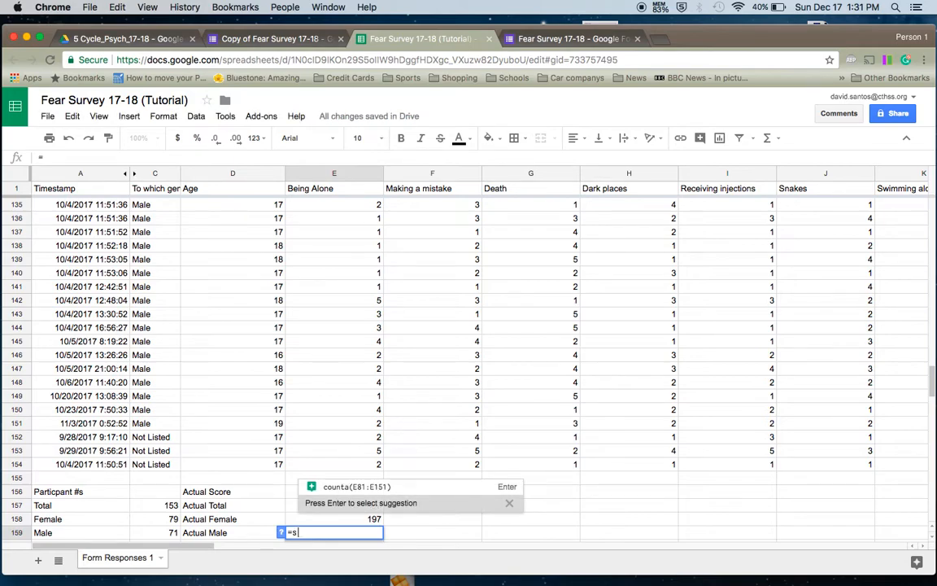
pyautogui.write('sum(')
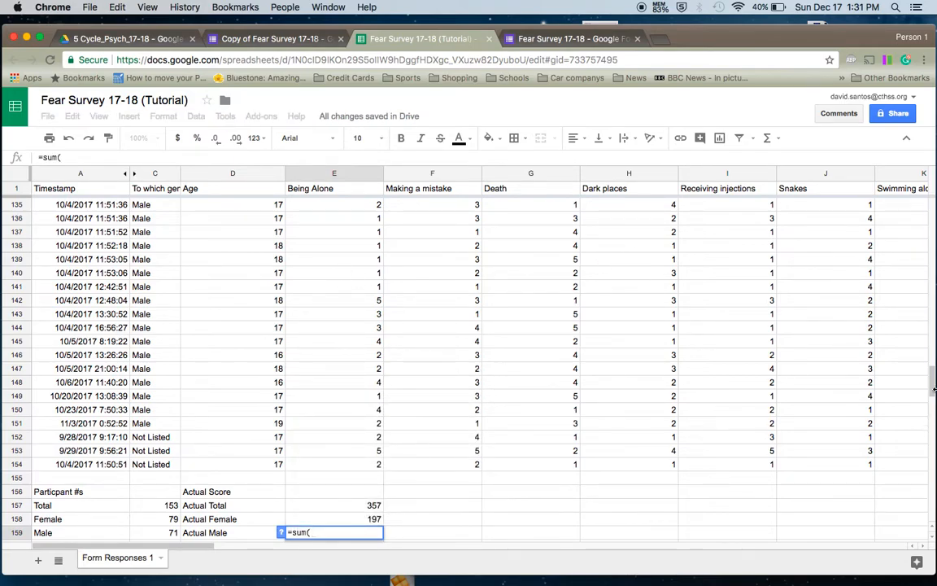
pyautogui.moveTo(931, 389); pyautogui.dragTo(929, 301)
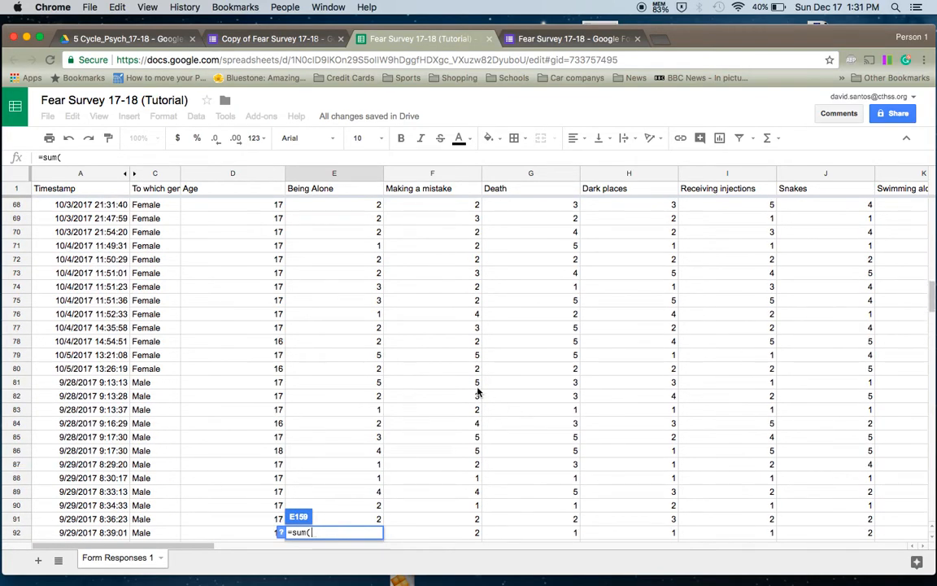
pyautogui.click(349, 383)
pyautogui.moveTo(350, 382); pyautogui.dragTo(348, 307)
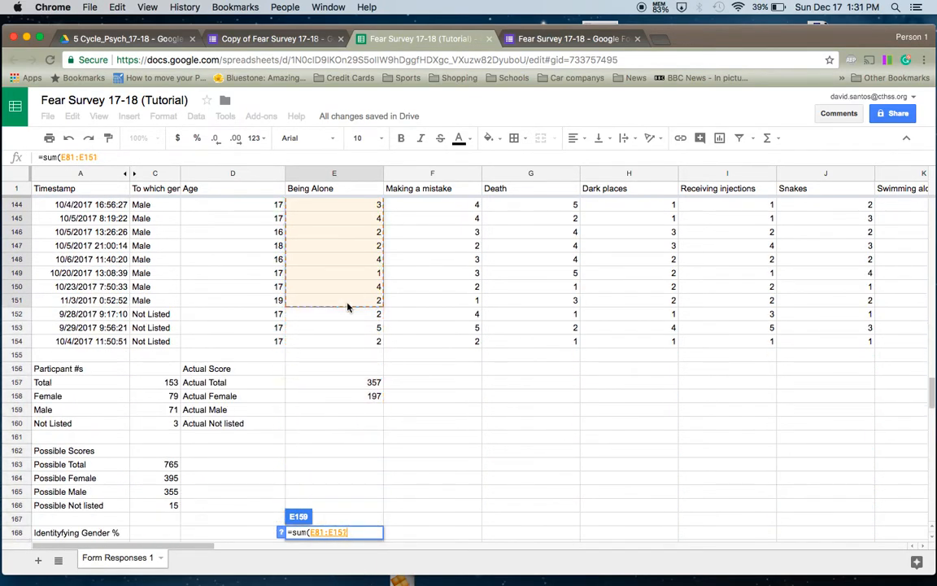
pyautogui.press('Return')
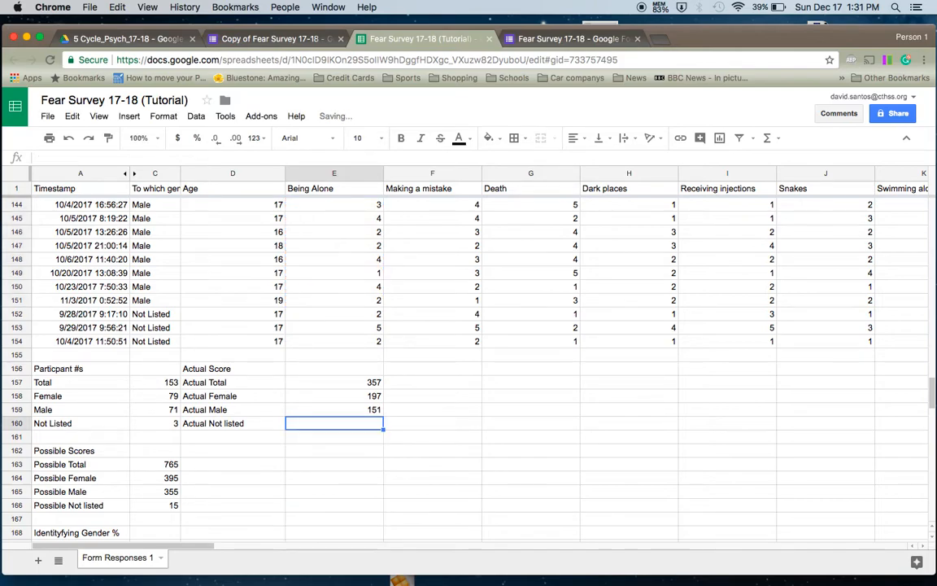
# - Enter =sum(E152:E154) in E160 for the Not listed total of 9
pyautogui.write('=')
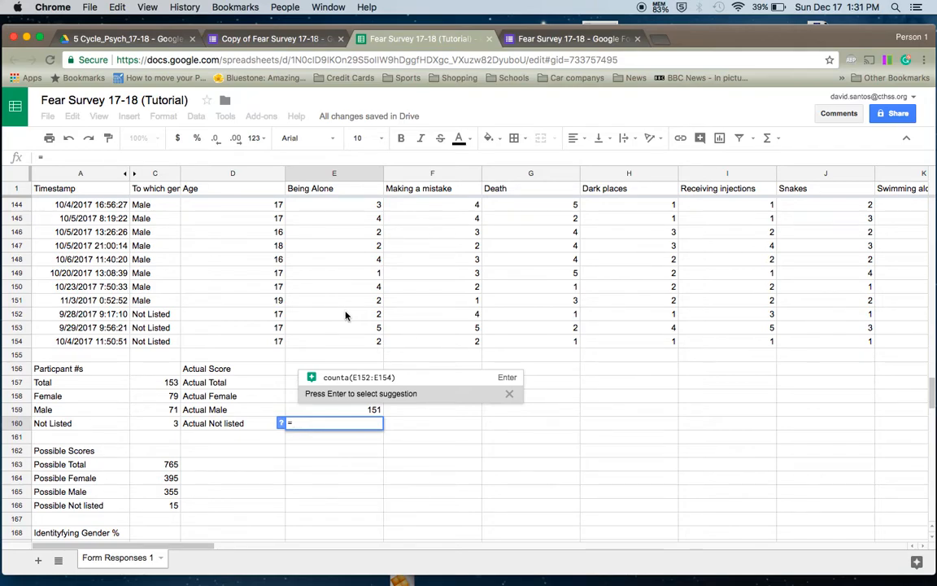
pyautogui.write('sum(')
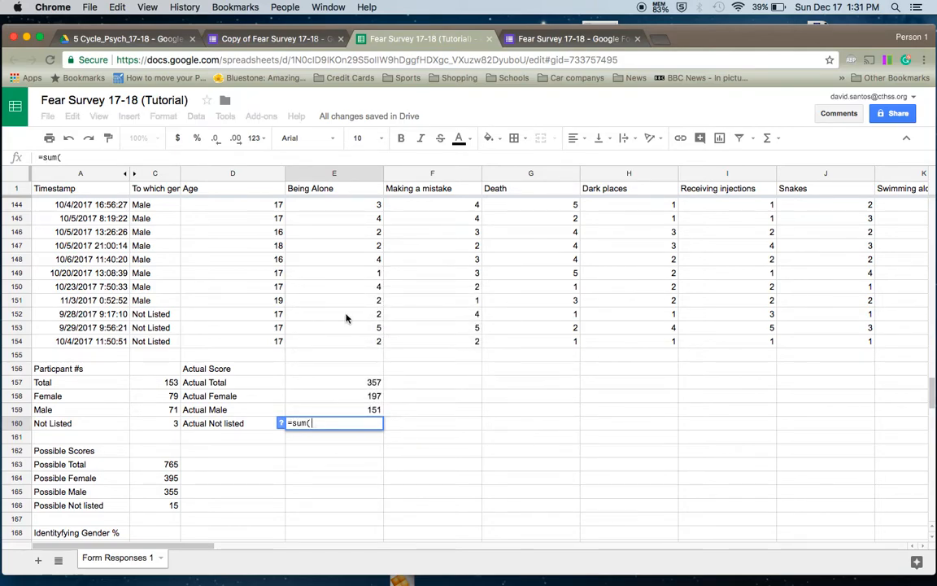
pyautogui.click(346, 317)
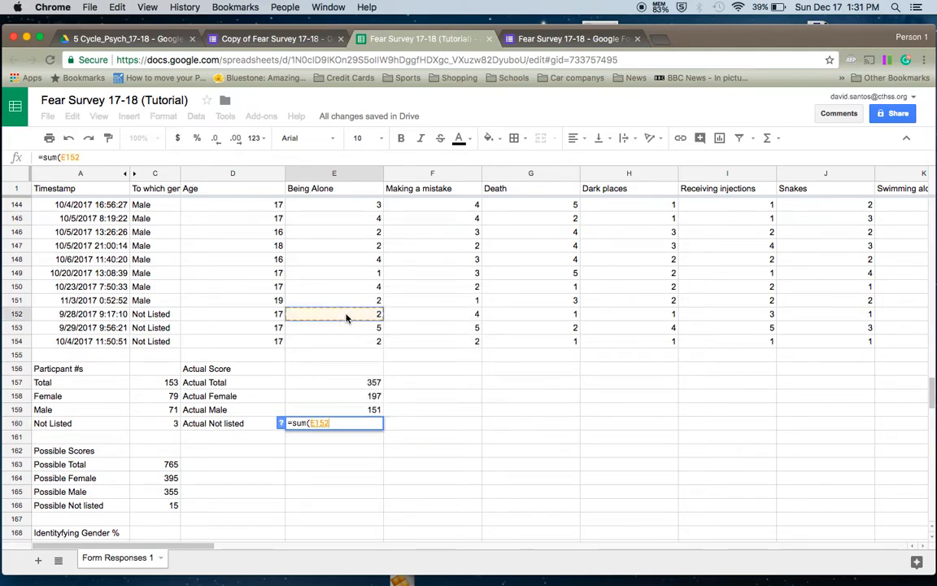
pyautogui.moveTo(345, 318); pyautogui.dragTo(347, 342)
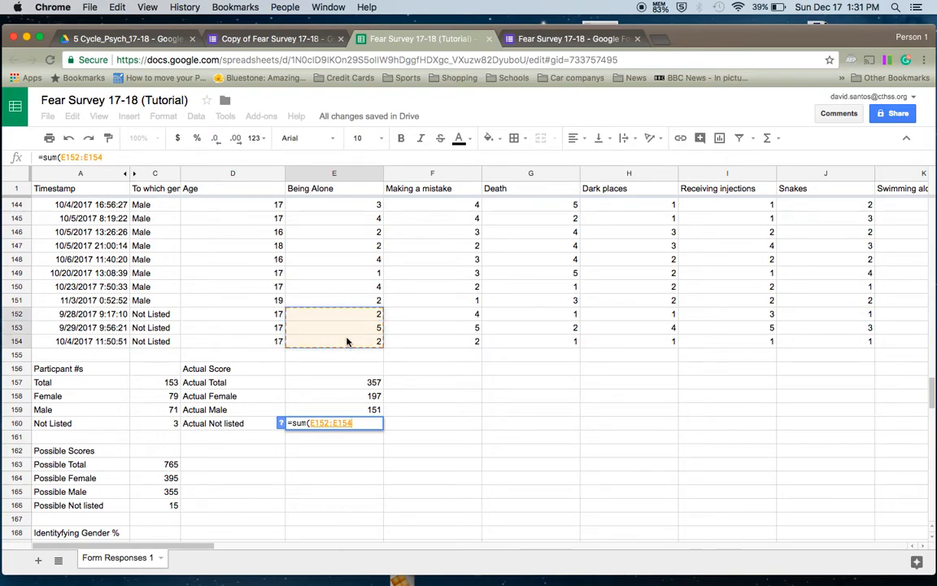
pyautogui.press('Return')
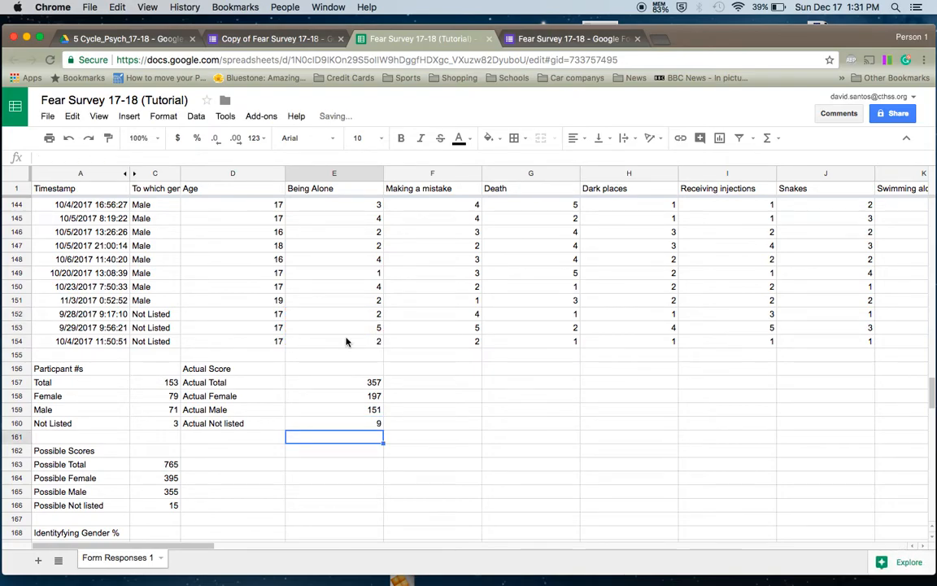
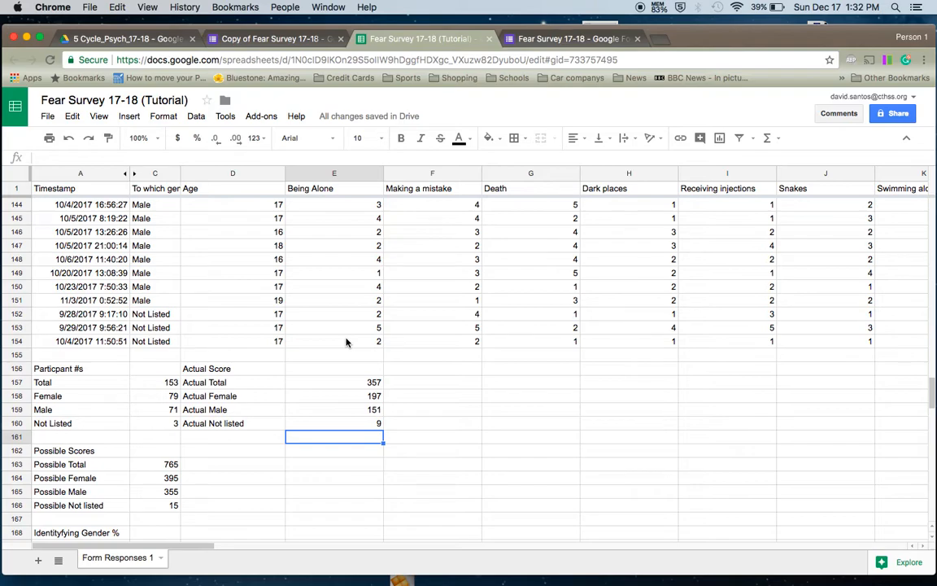
# - Enter the heading 'Scale Conversion Score' in D162, beside the Possible Scores block
pyautogui.press('Down')
pyautogui.press('Left')
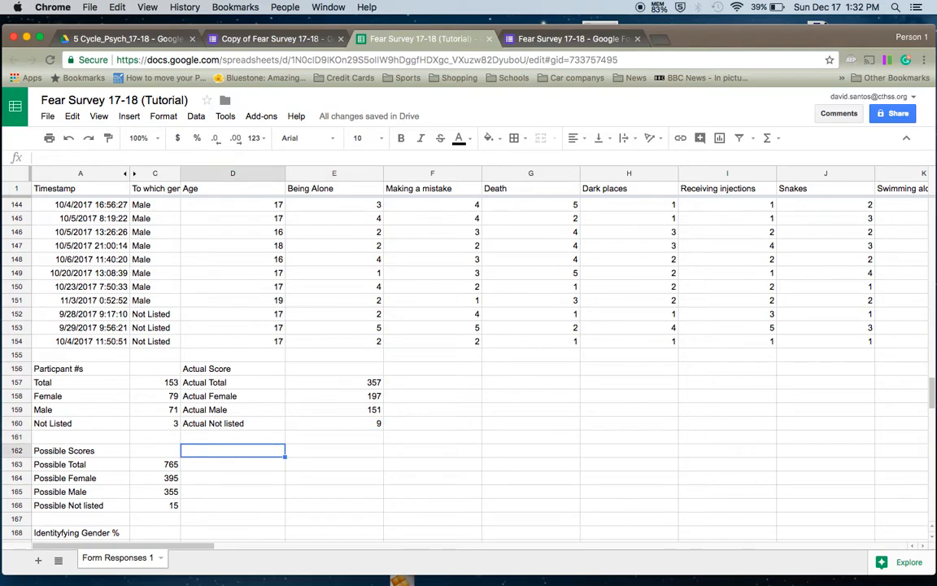
pyautogui.write('Scale ')
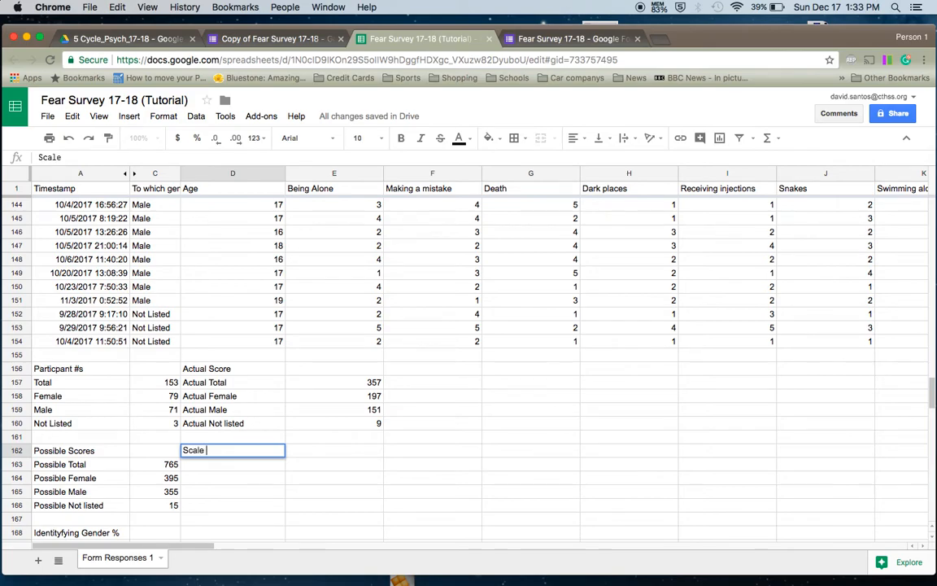
pyautogui.write('Convers')
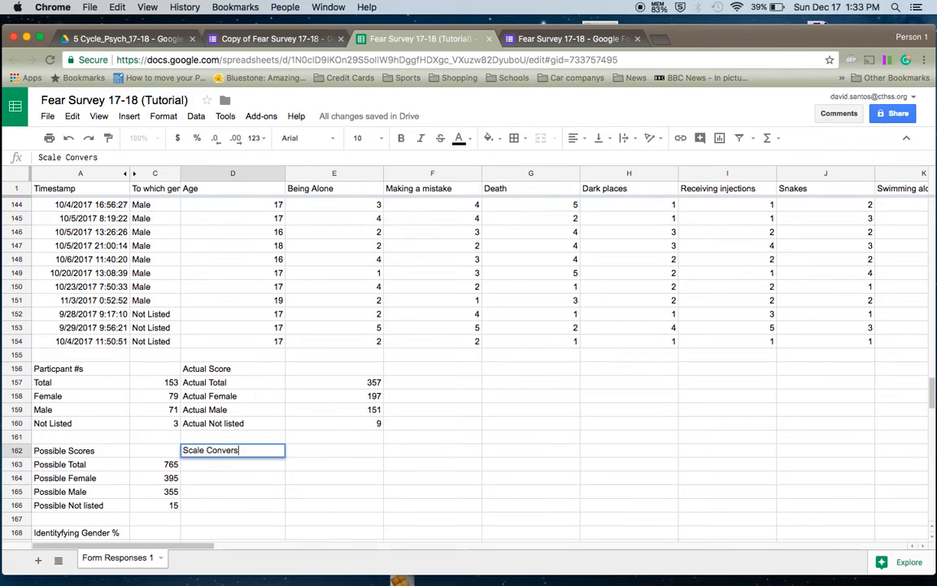
pyautogui.write('ion Score')
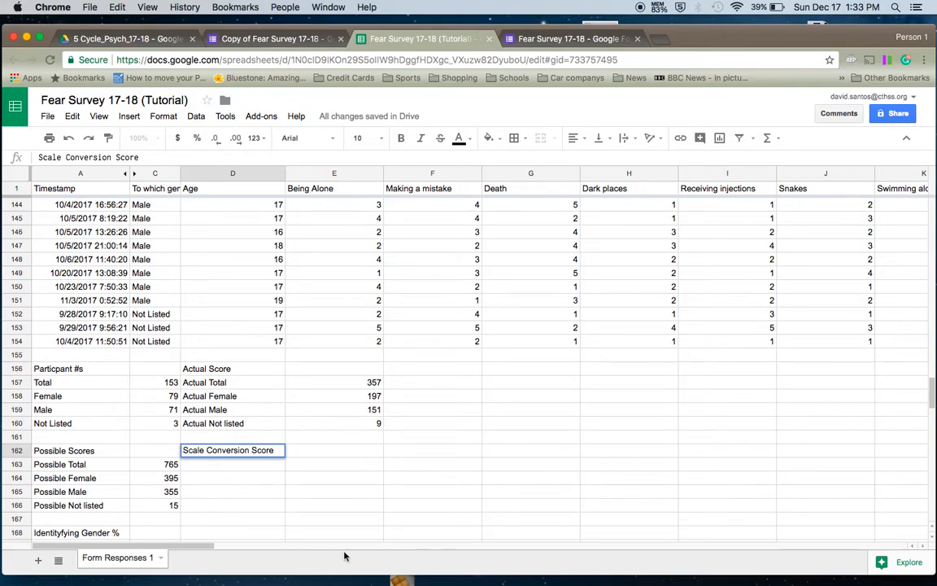
pyautogui.press('Return')
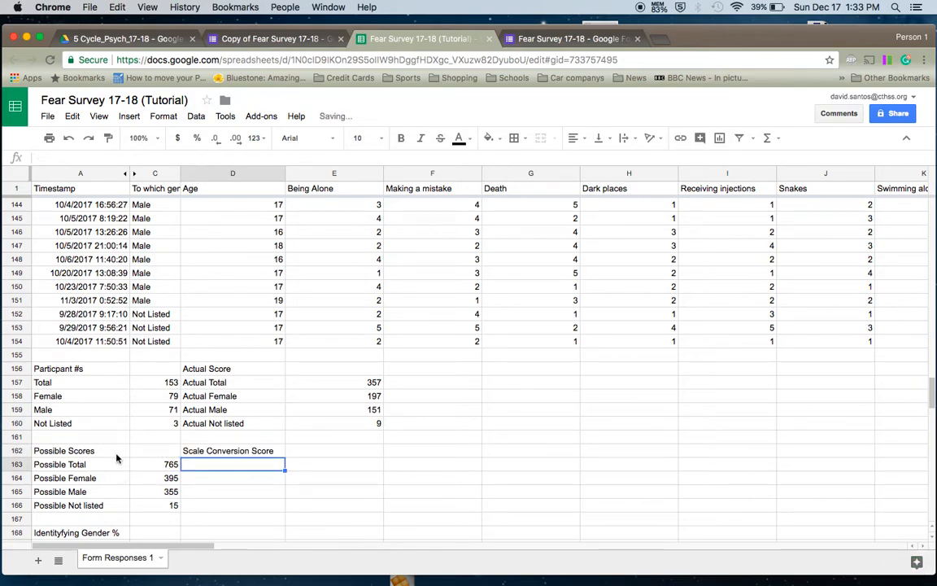
pyautogui.click(102, 462)
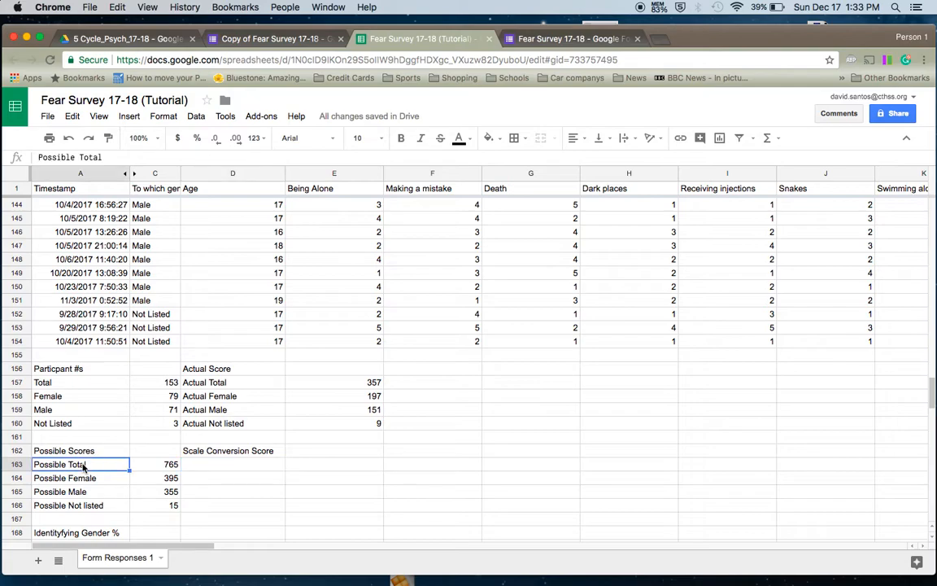
pyautogui.click(262, 387)
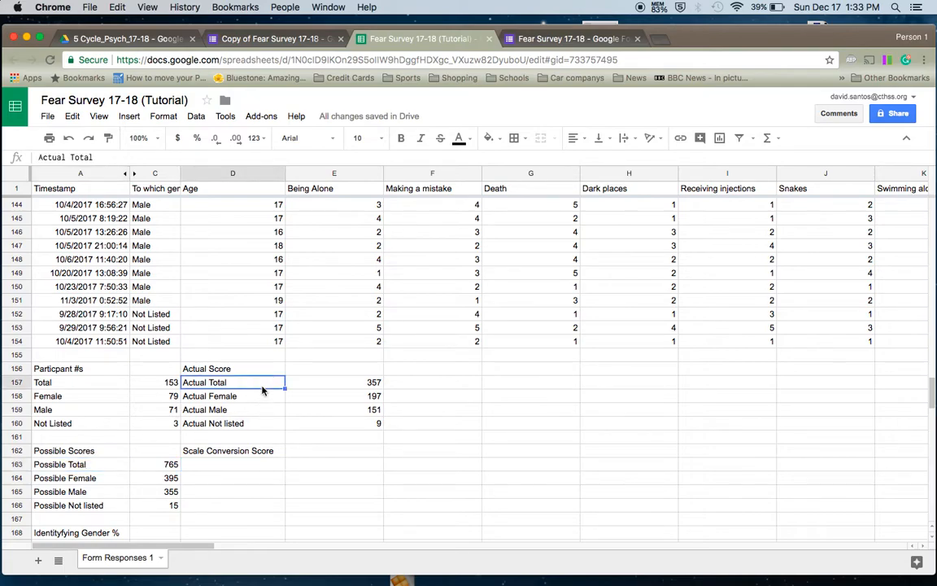
pyautogui.click(263, 465)
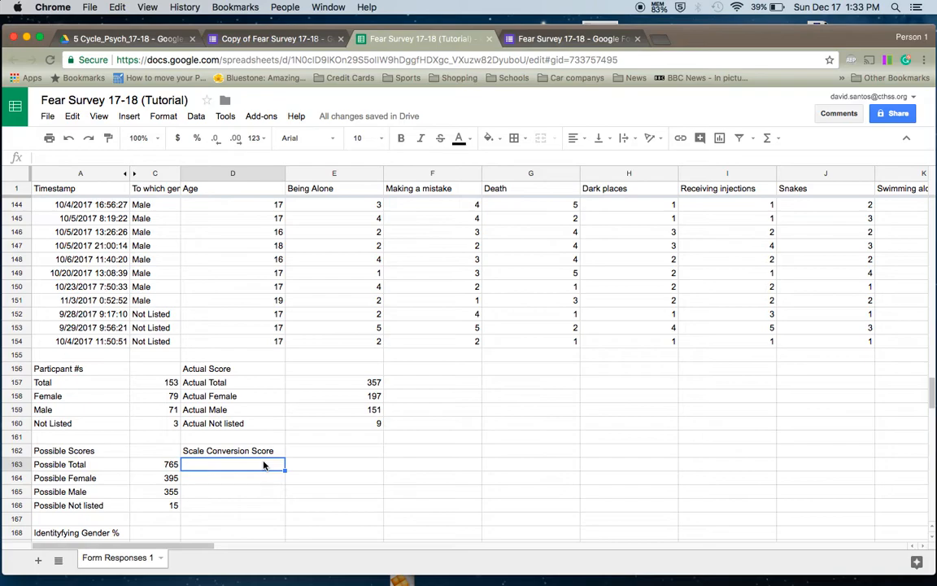
pyautogui.click(198, 440)
pyautogui.moveTo(198, 445); pyautogui.dragTo(354, 474)
pyautogui.click(258, 449)
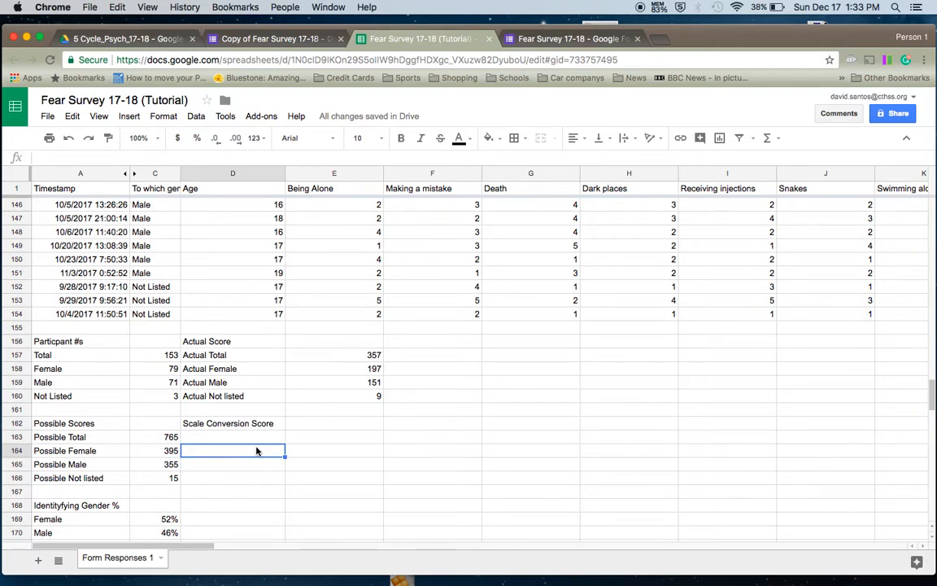
pyautogui.scroll(-2, 257, 450)
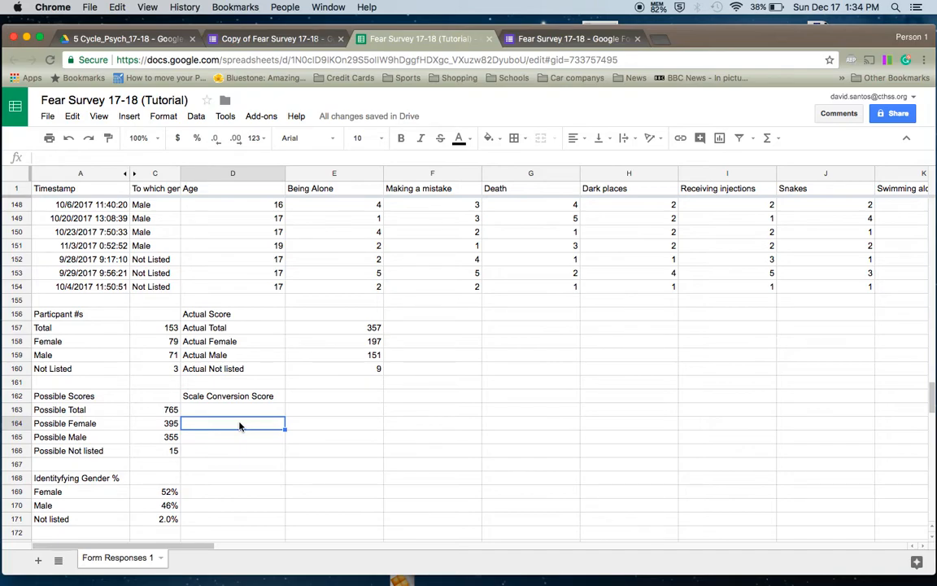
# - Type the labels Scale Total, Scale Female, Scale Male and Scale Not Listed into D163–D166
pyautogui.press('Up')
pyautogui.write('Scale Total')
pyautogui.press('Return')
pyautogui.write('S')
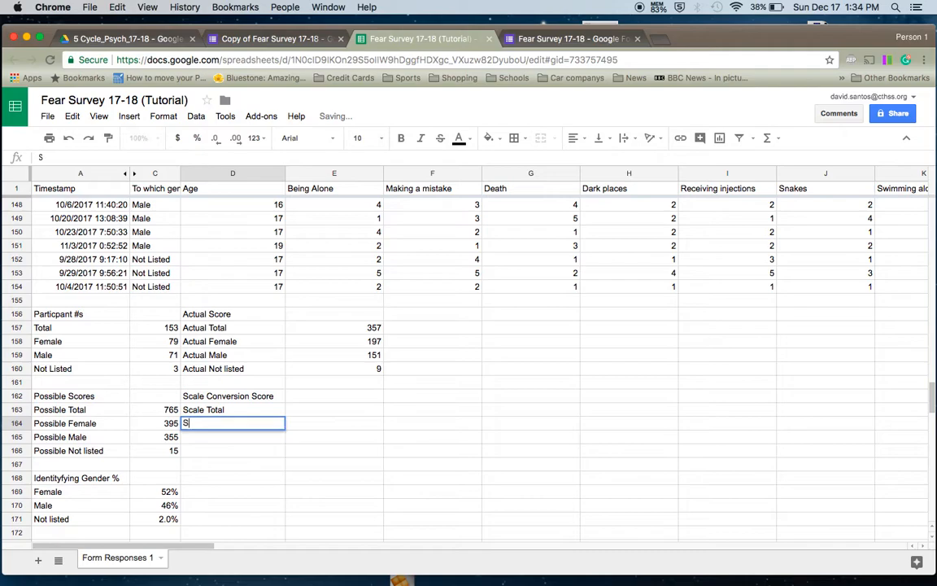
pyautogui.write('cale Female')
pyautogui.press('Return')
pyautogui.write('Sca')
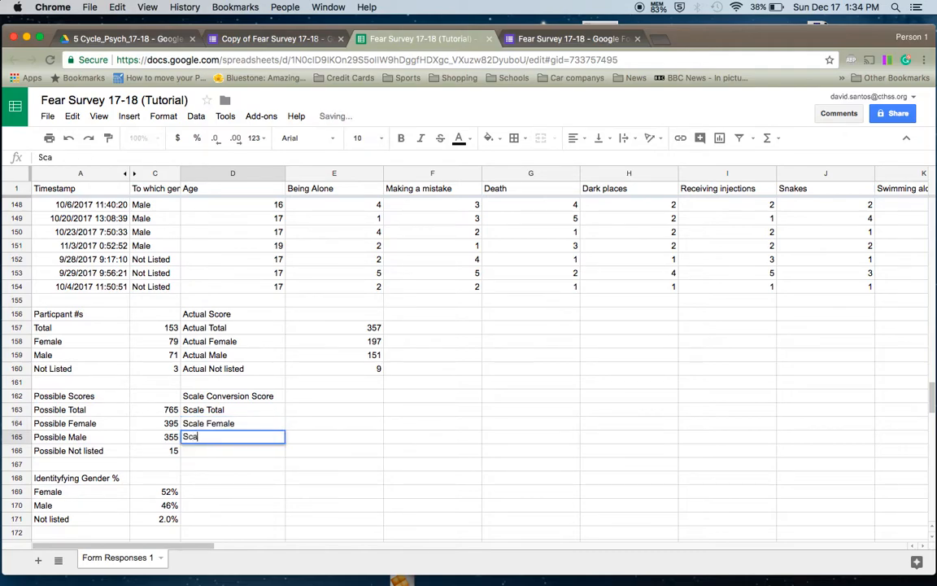
pyautogui.write('le Male')
pyautogui.press('Return')
pyautogui.write('Scal N')
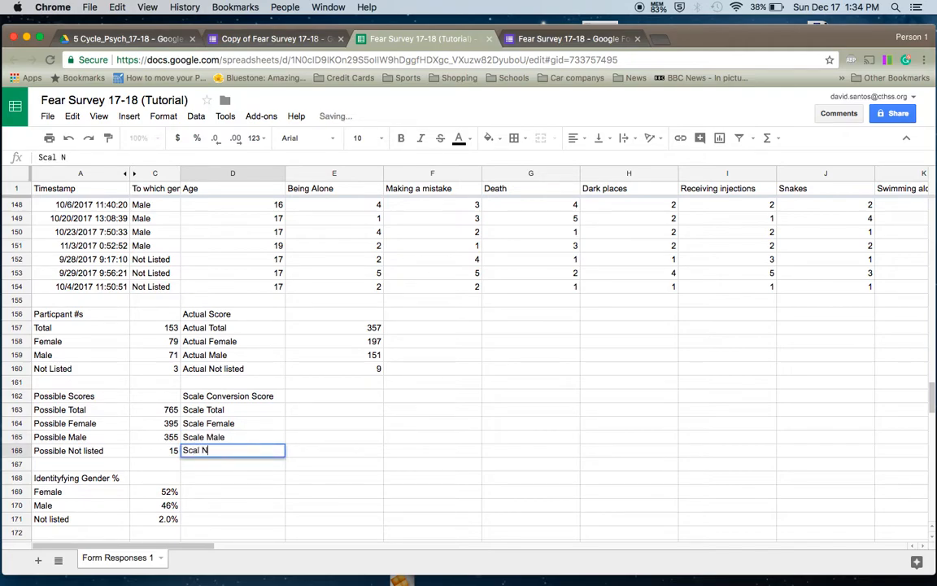
pyautogui.press('BackSpace')
pyautogui.press('BackSpace')
pyautogui.write('e Not Listed')
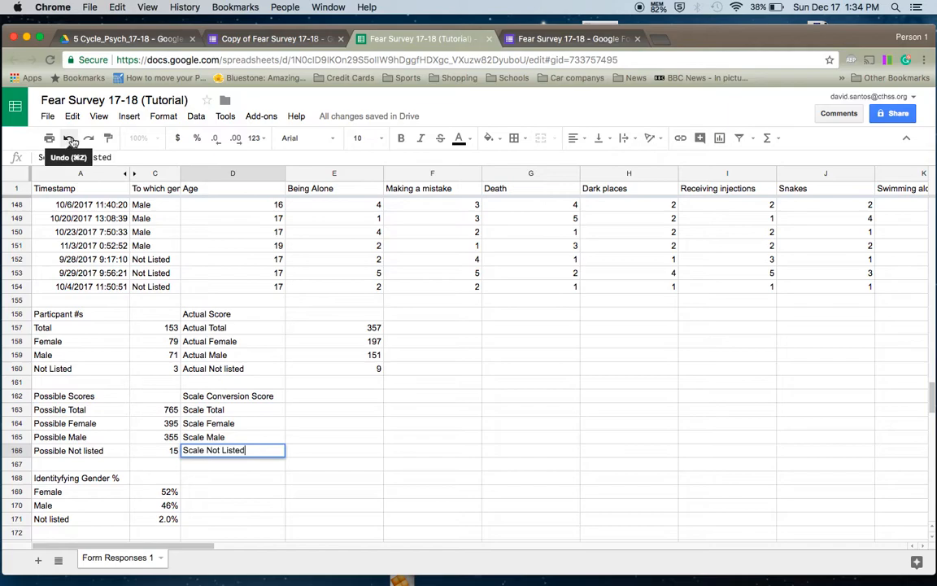
pyautogui.press('Return')
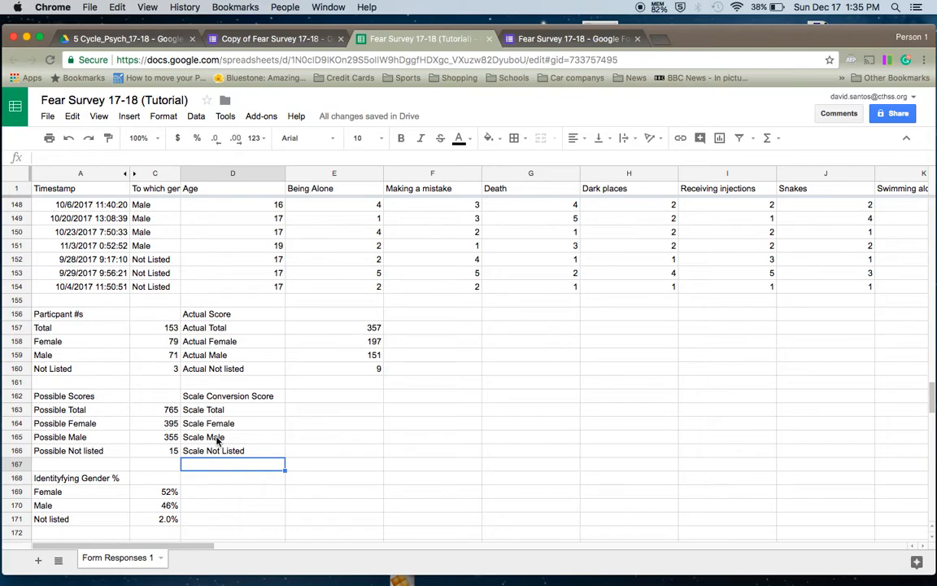
pyautogui.press('Up')
pyautogui.press('Up')
pyautogui.press('Up')
pyautogui.press('Up')
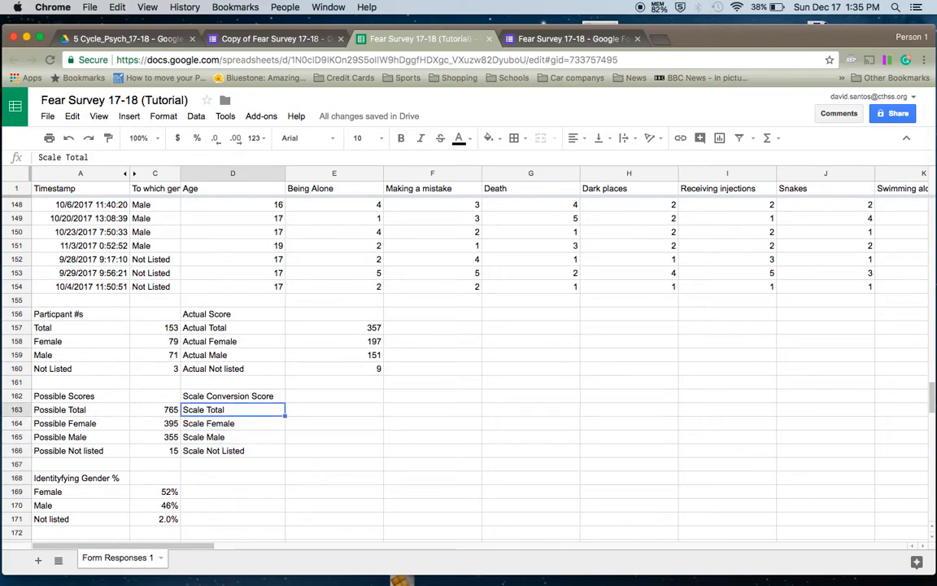
pyautogui.press('Right')
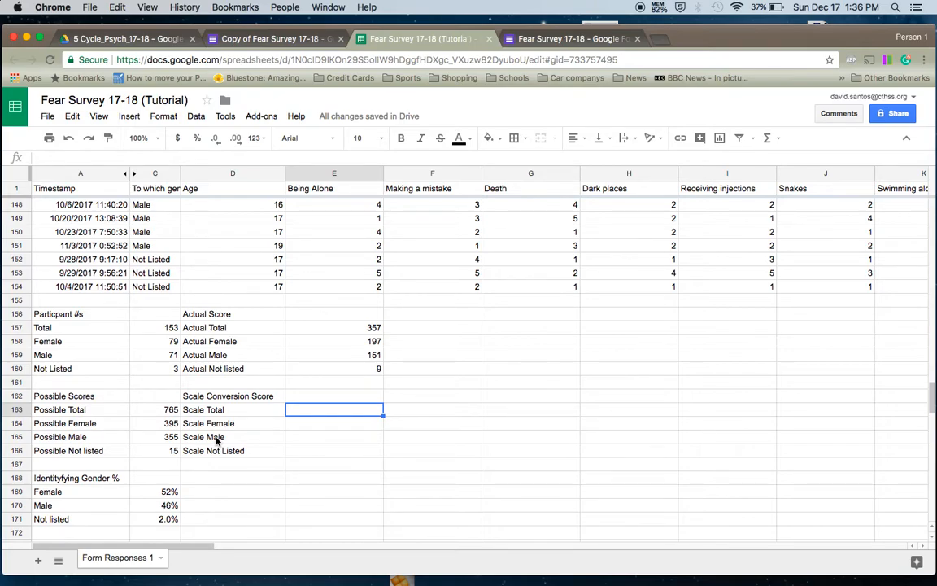
# - Enter =E157/C163*100 in E163 for a Scale Total of 46.66666667
pyautogui.write('=')
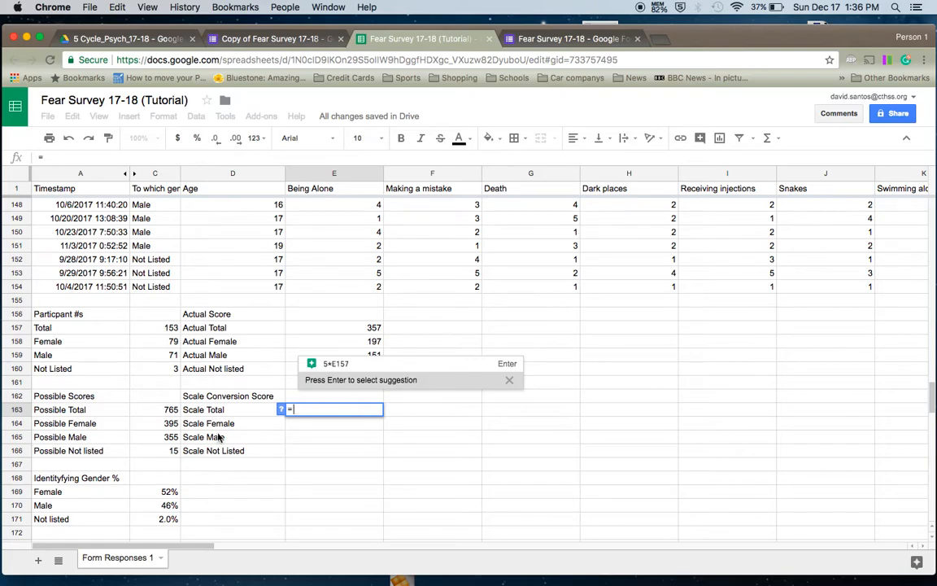
pyautogui.click(350, 328)
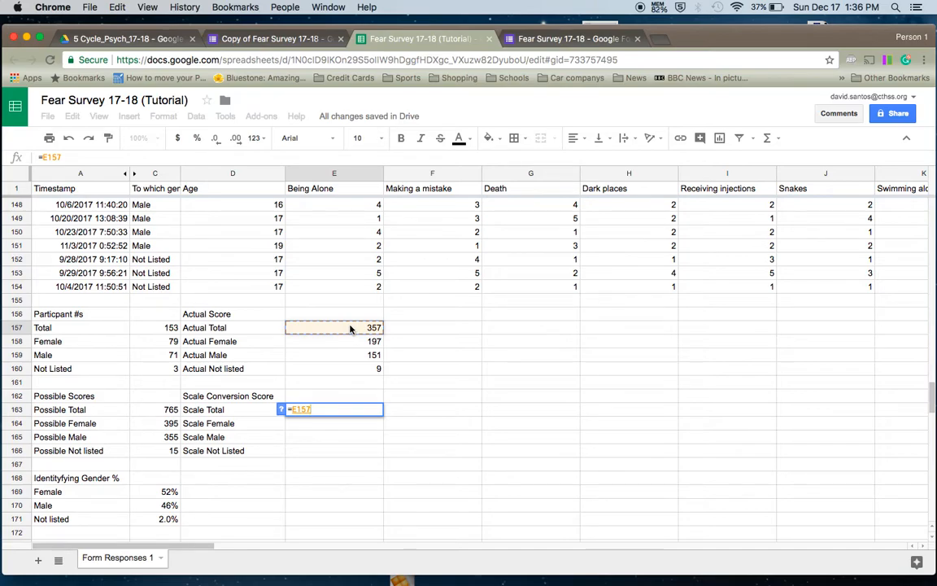
pyautogui.write('/')
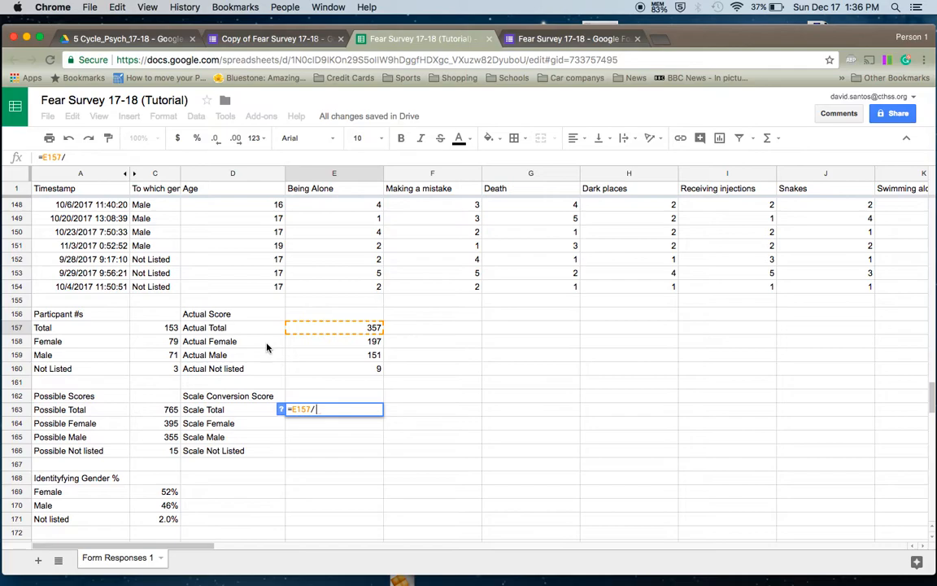
pyautogui.click(167, 409)
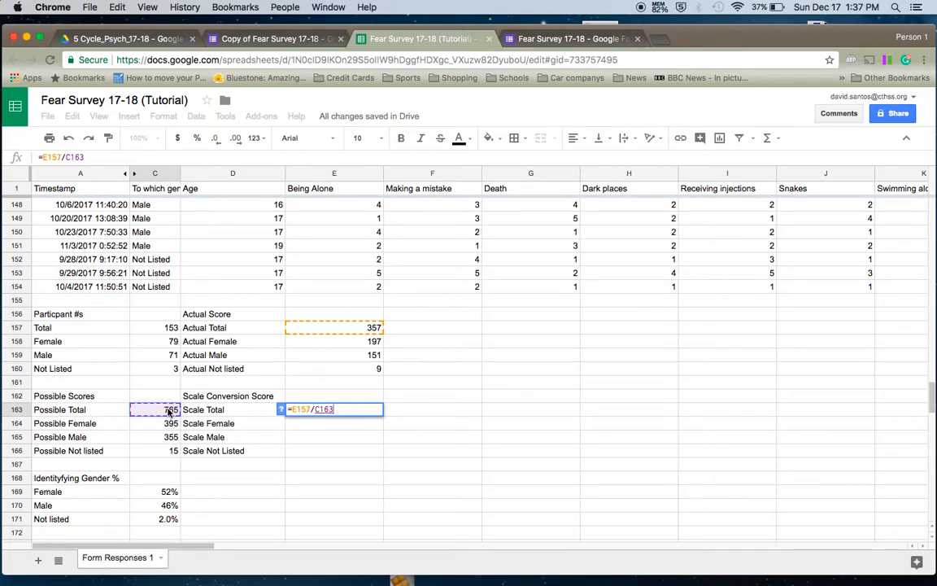
pyautogui.write('*')
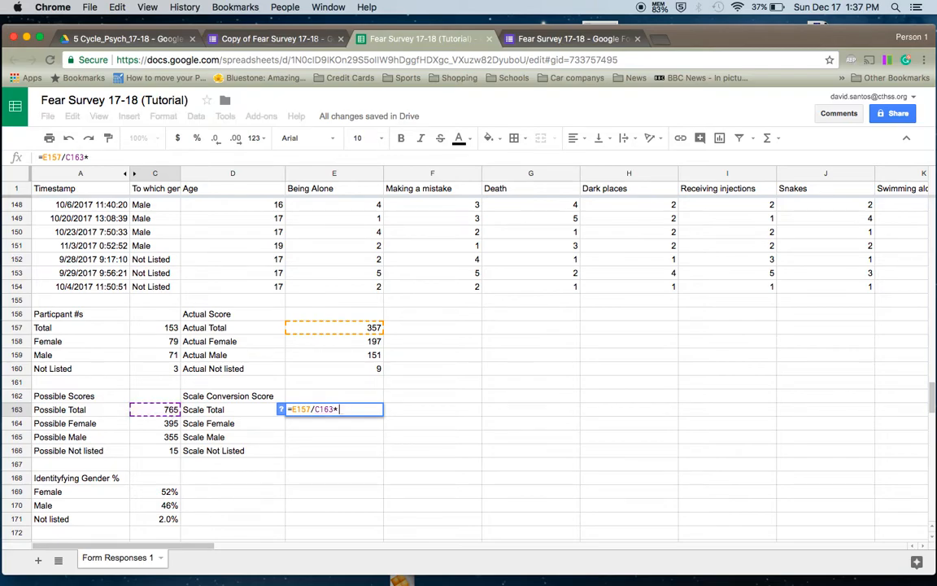
pyautogui.write('100')
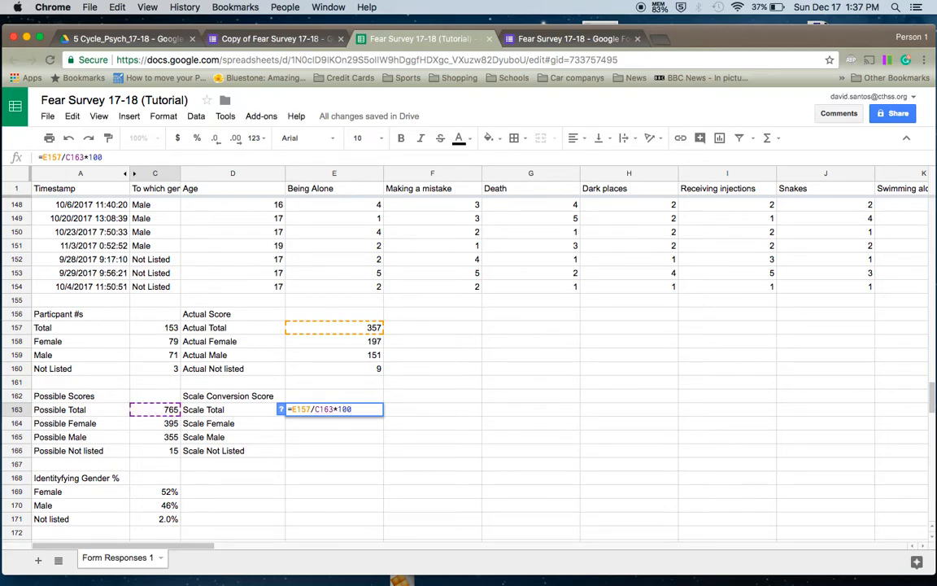
pyautogui.press('Return')
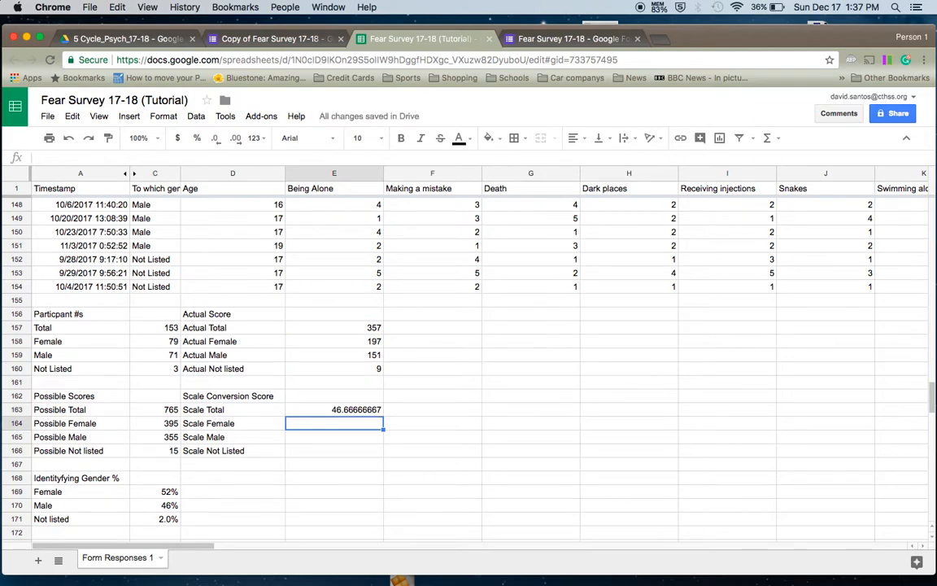
pyautogui.click(335, 410)
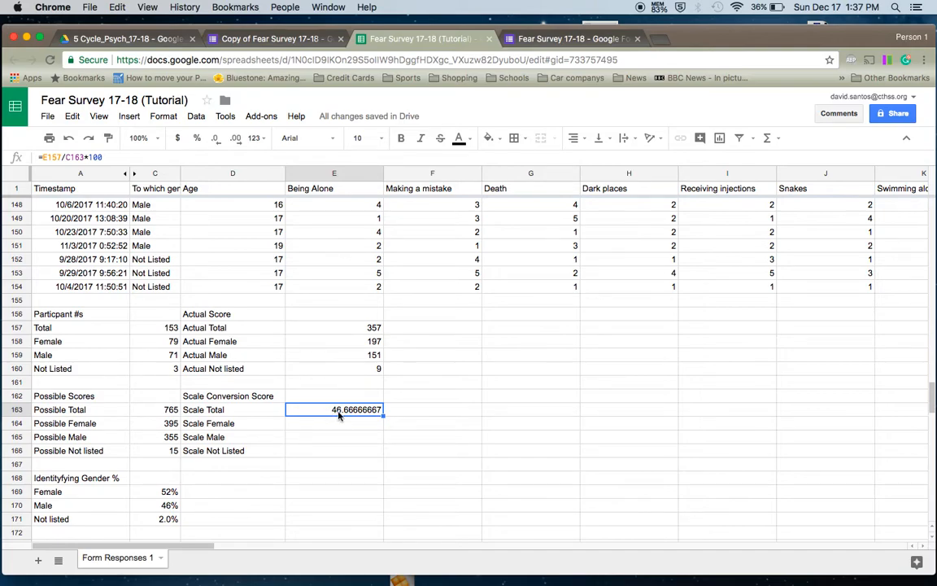
# - Lock the divisor so E163 reads =E157/$C$163*100, still 46.66666667
pyautogui.click(161, 159)
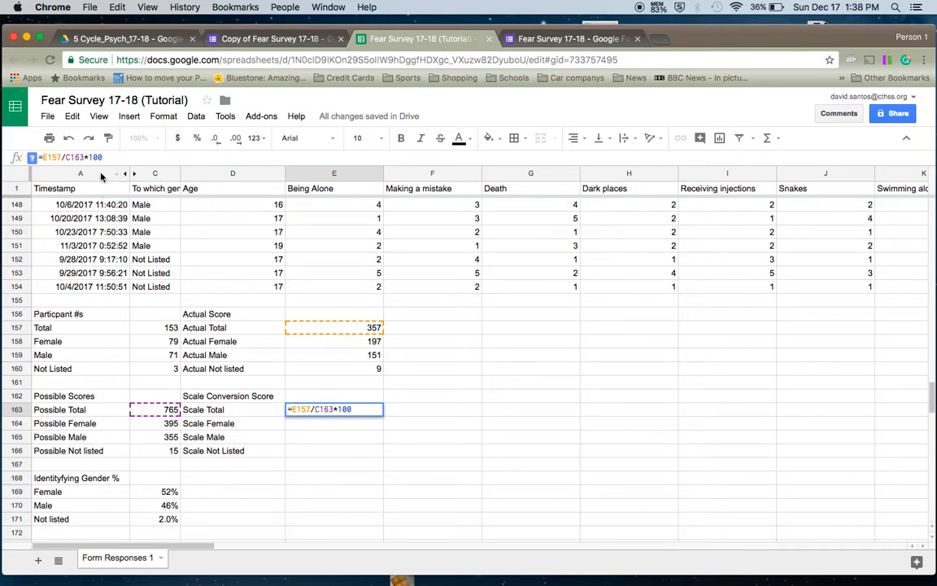
pyautogui.click(66, 157)
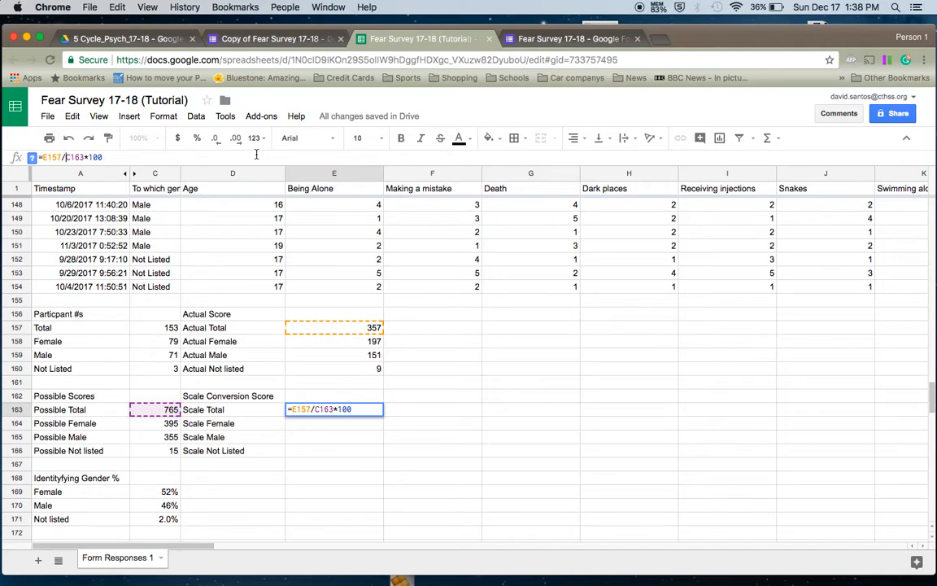
pyautogui.write('$')
pyautogui.press('Right')
pyautogui.write('$')
pyautogui.press('Return')
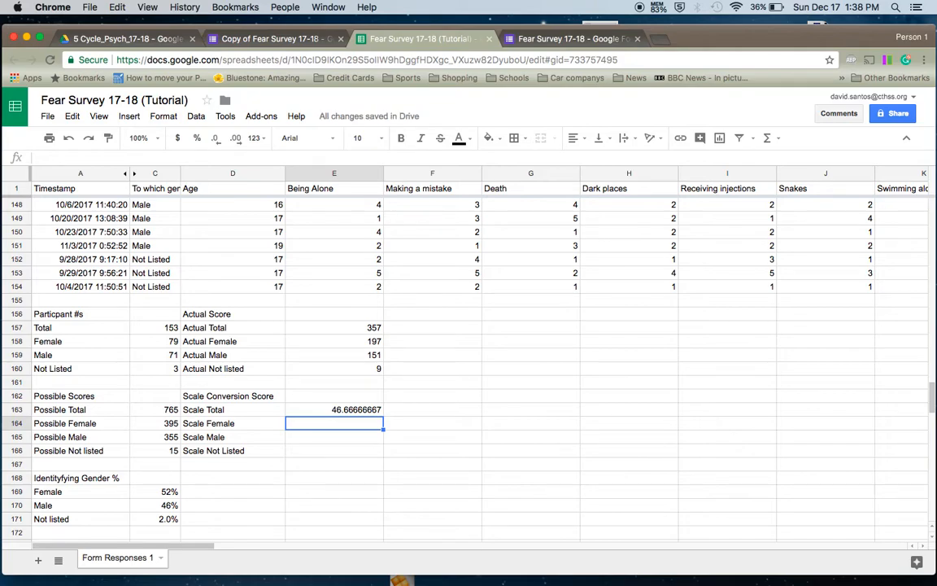
pyautogui.click(334, 410)
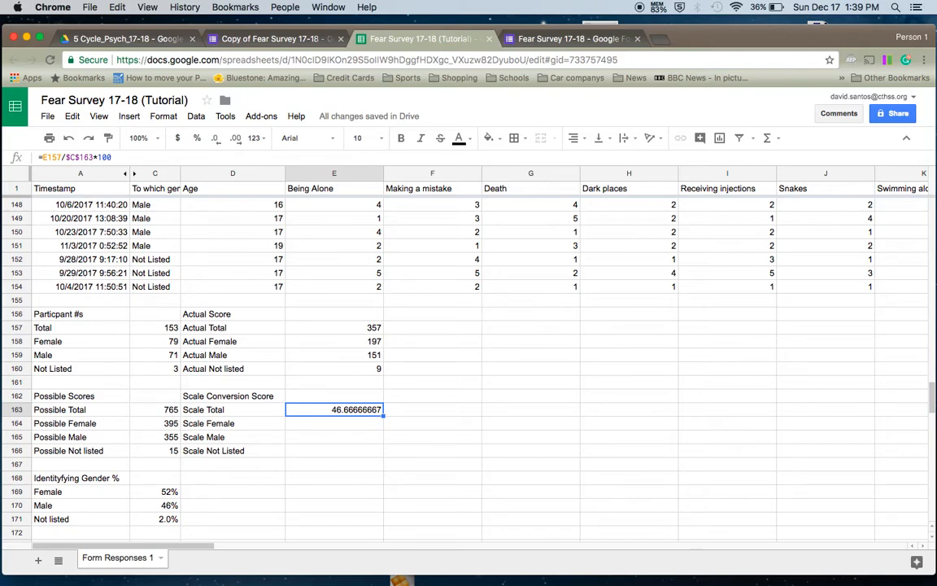
pyautogui.press('Return')
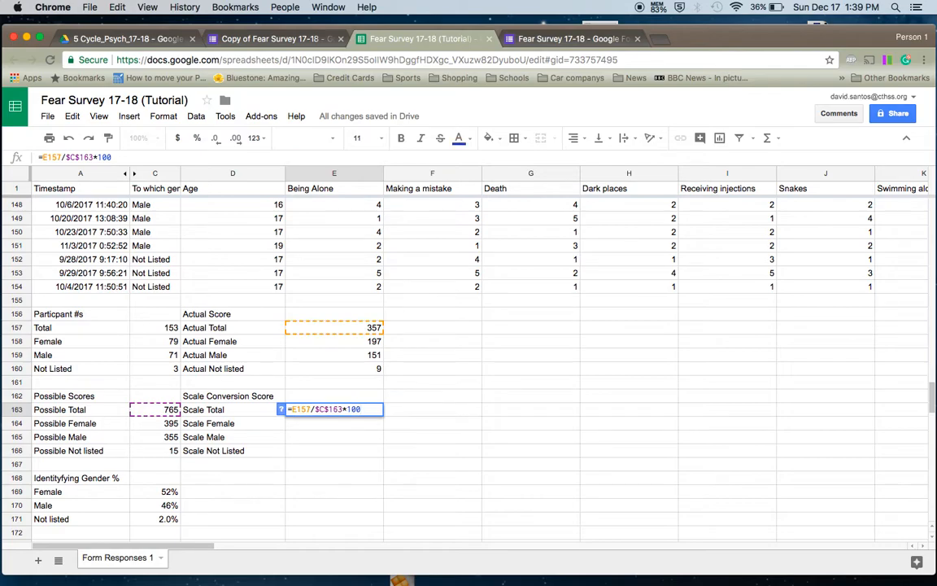
pyautogui.press('Return')
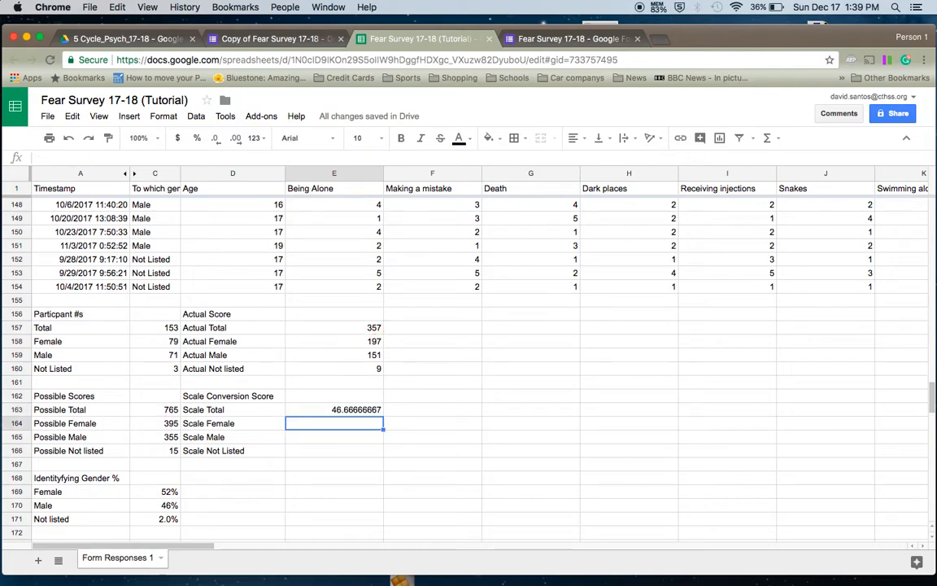
# - Enter =E158/$C$164*100 in E164 for a Scale Female score of 49.87341772
pyautogui.write('=')
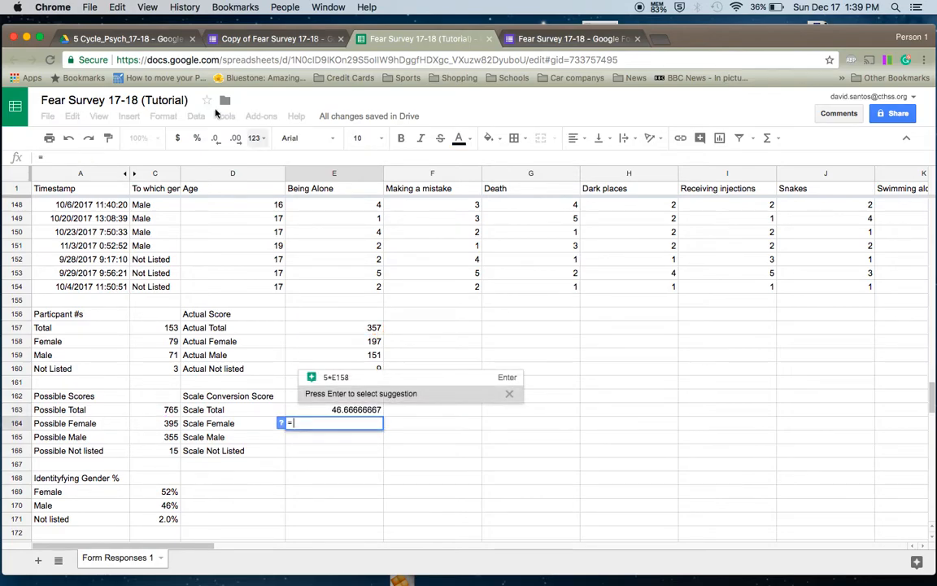
pyautogui.click(340, 341)
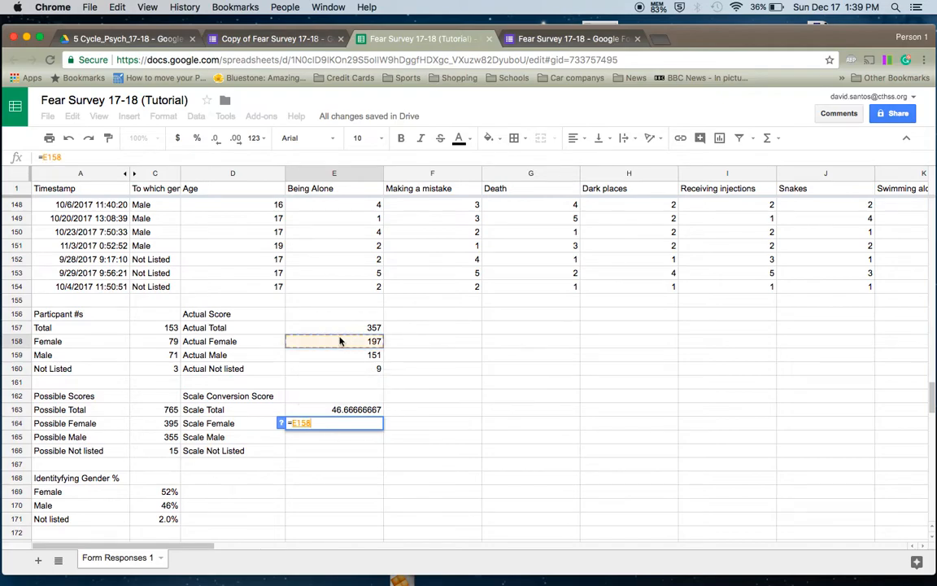
pyautogui.write('/')
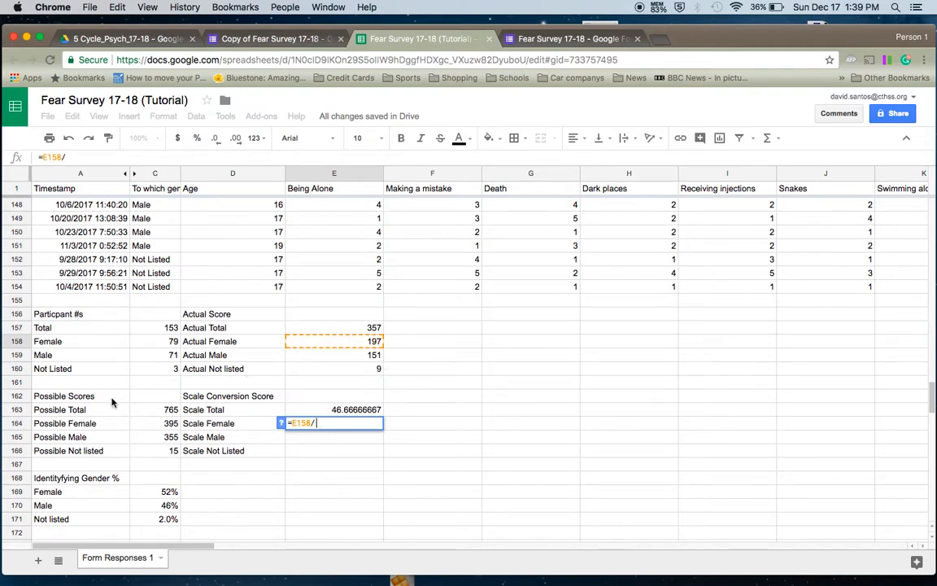
pyautogui.click(170, 424)
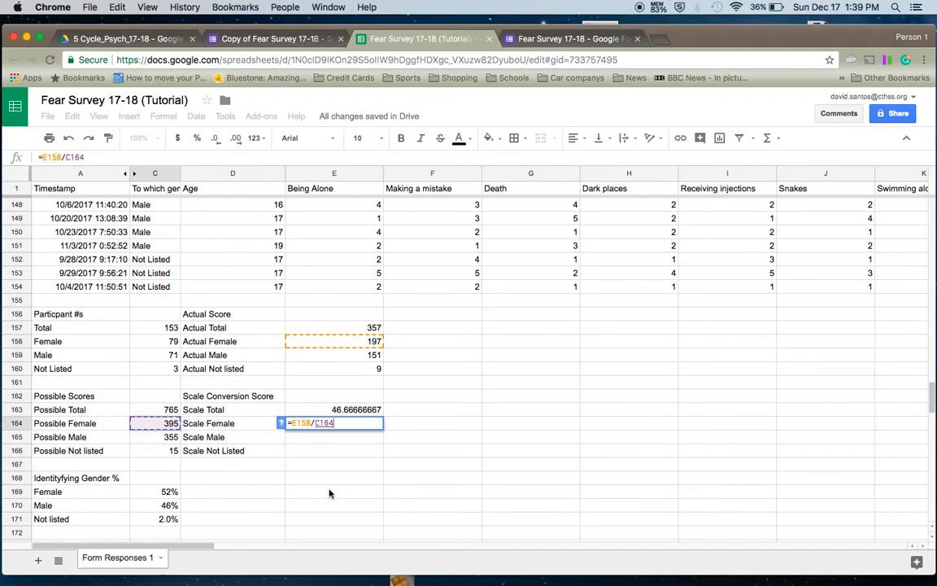
pyautogui.write('*')
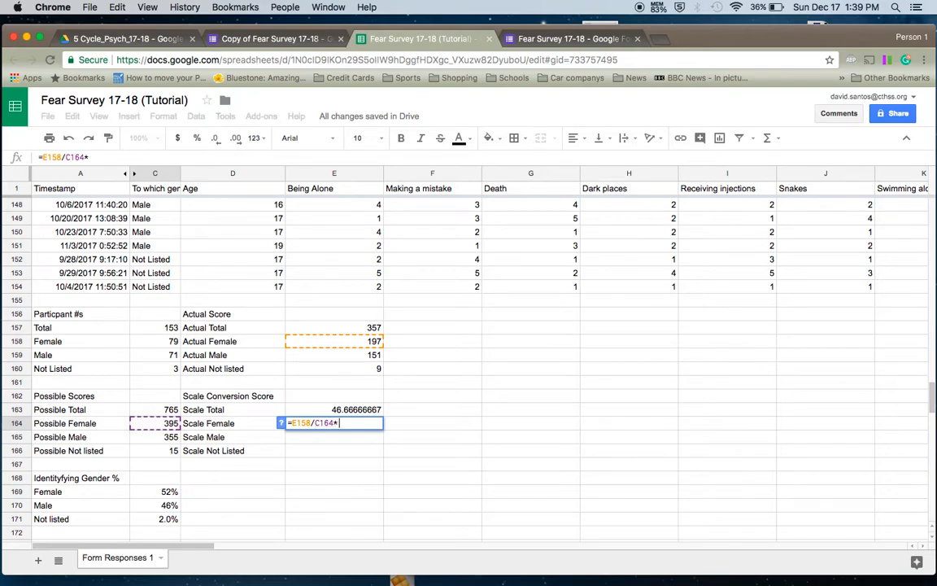
pyautogui.write('100')
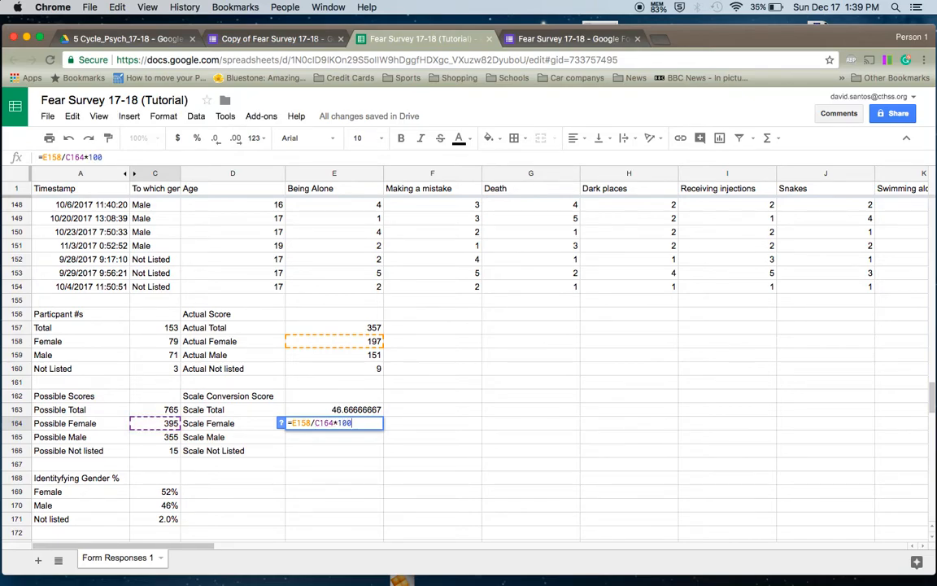
pyautogui.press('Return')
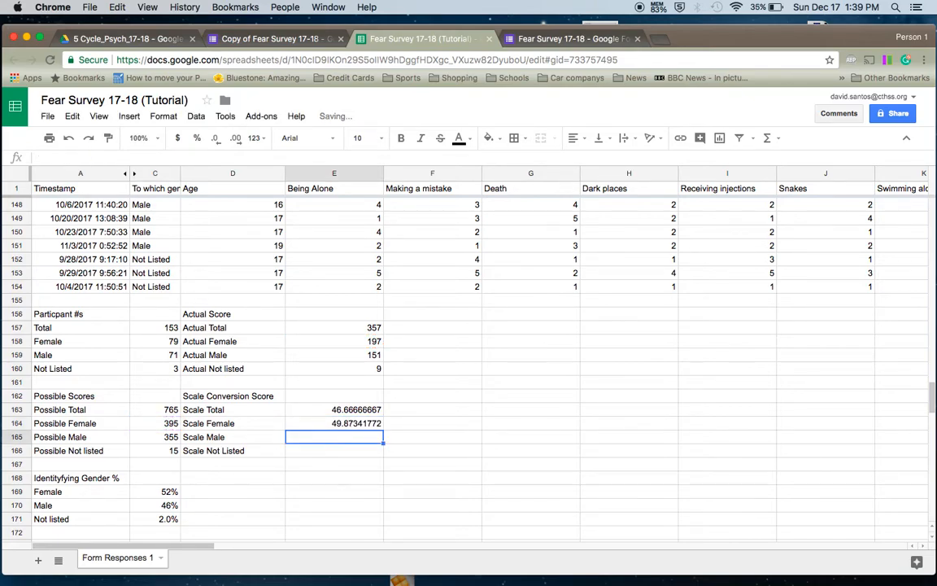
pyautogui.click(330, 424)
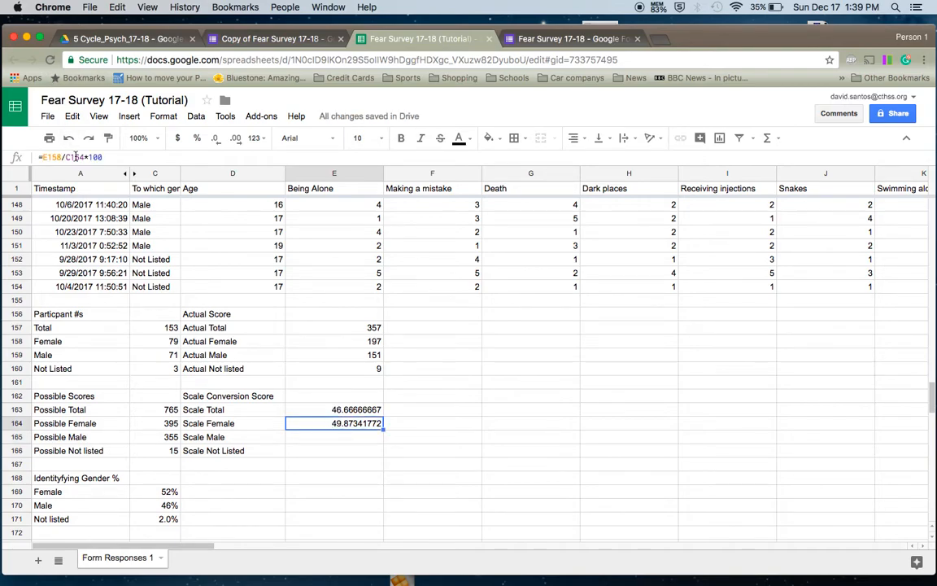
pyautogui.click(69, 157)
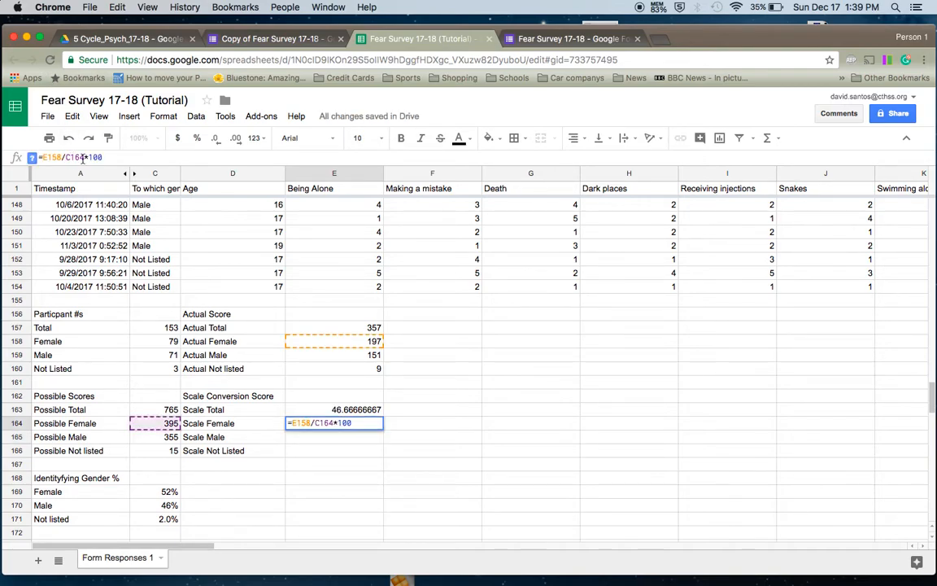
pyautogui.write('$C$')
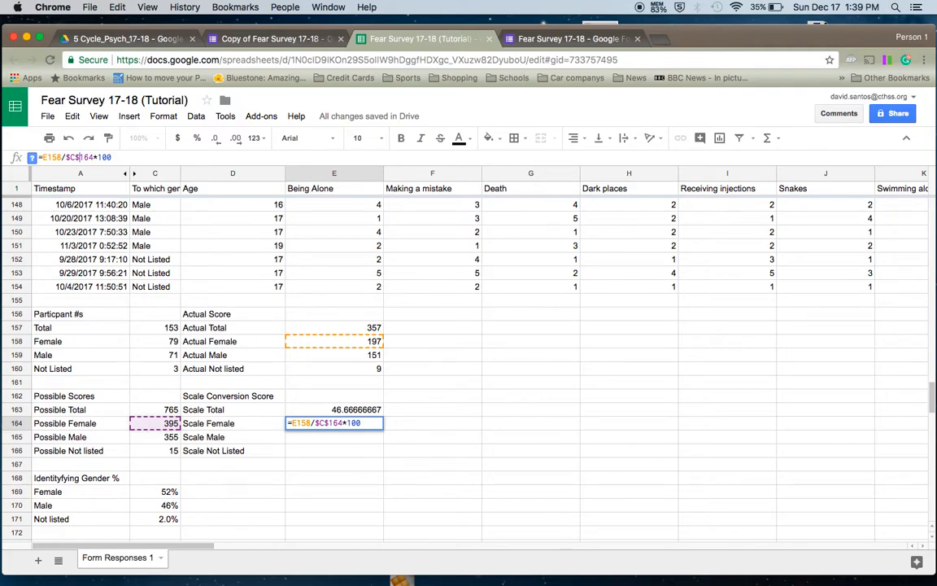
pyautogui.press('Return')
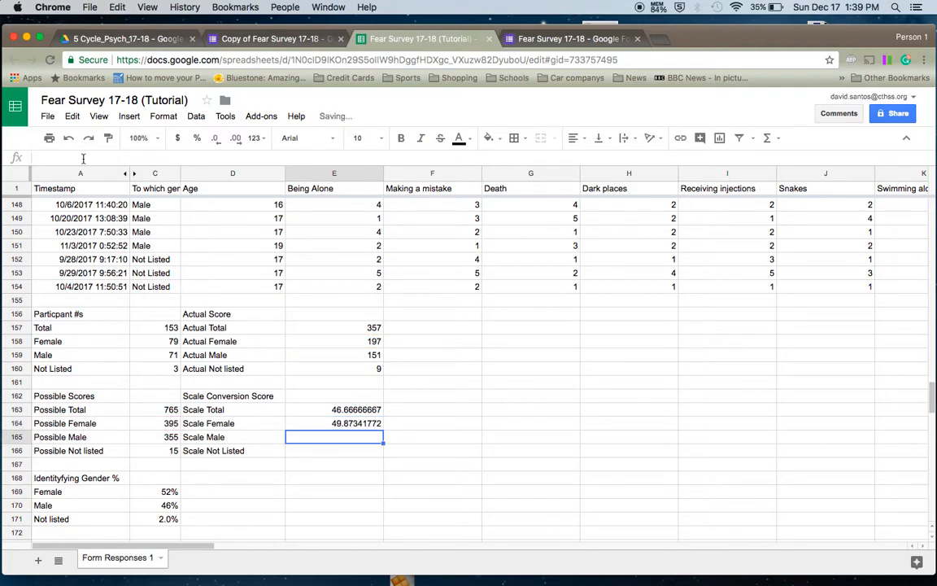
# - Enter =E159/C165*100 in E165 for a Scale Male score of 42.53521127
pyautogui.click(310, 356)
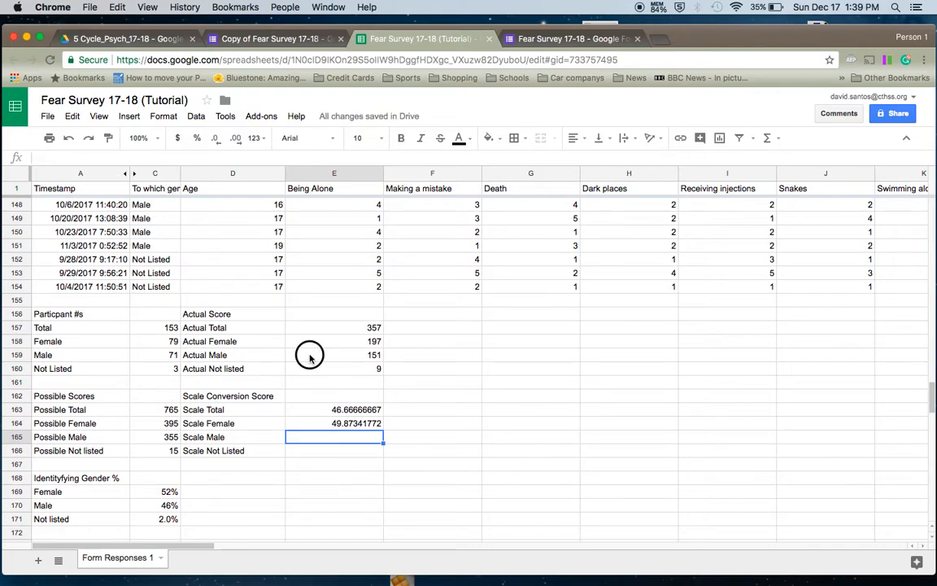
pyautogui.click(320, 437)
pyautogui.write('=')
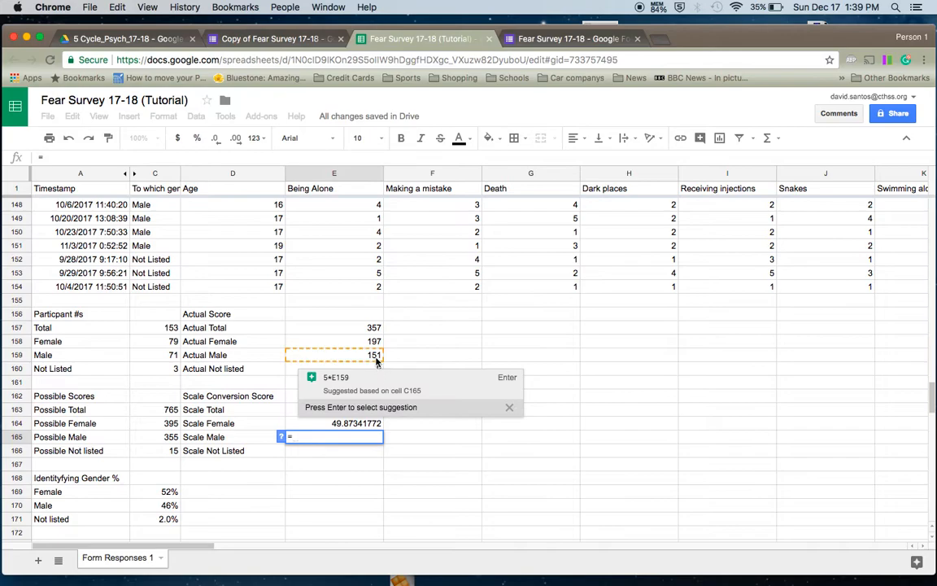
pyautogui.click(341, 356)
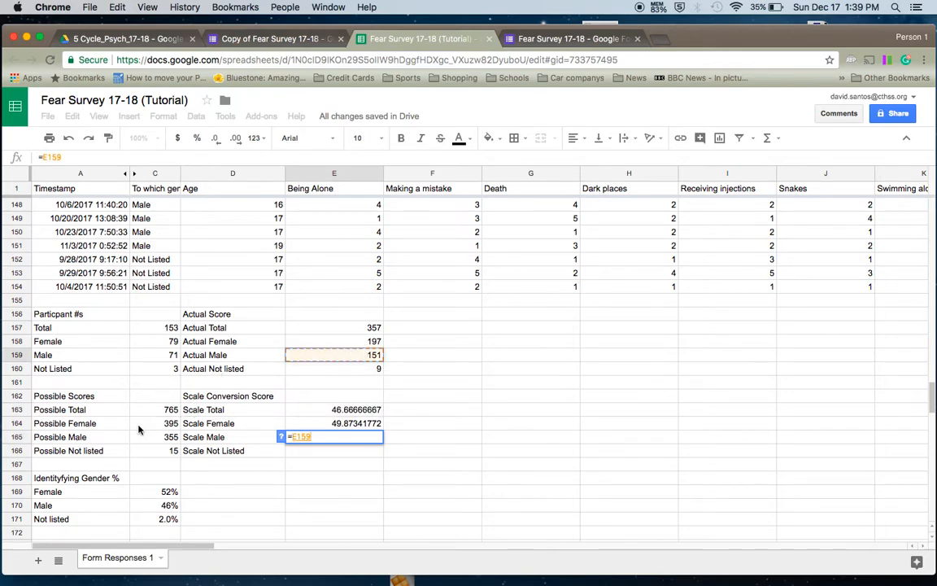
pyautogui.write('/')
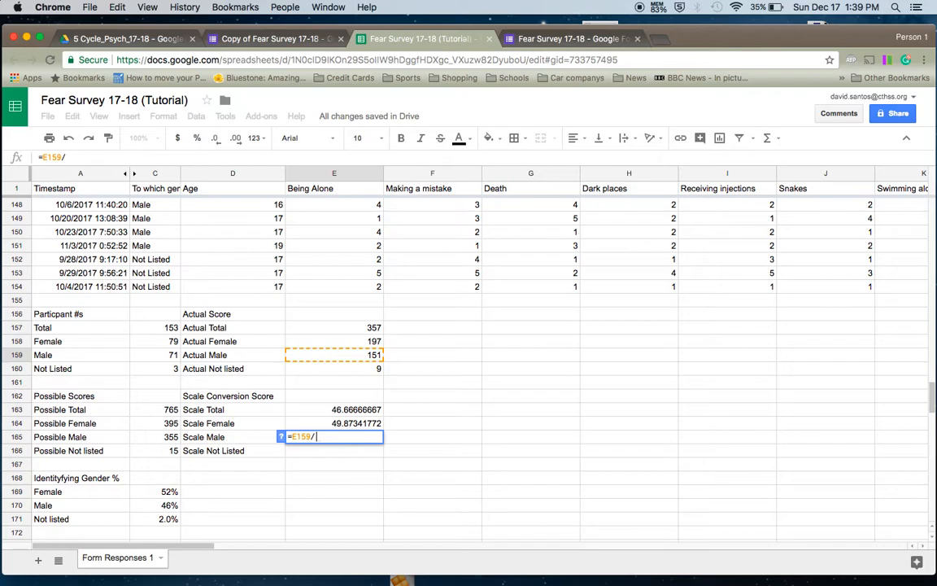
pyautogui.click(167, 439)
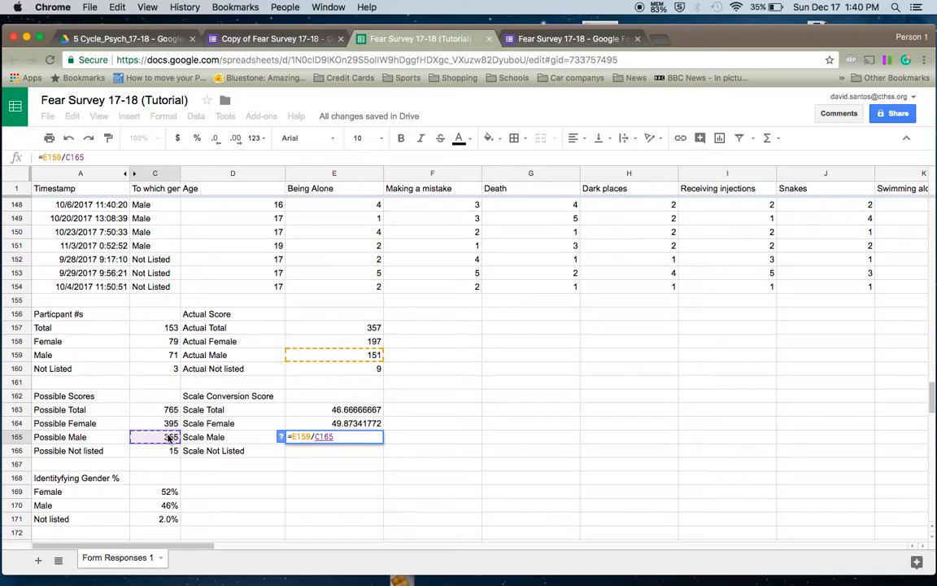
pyautogui.write('*100')
pyautogui.press('Return')
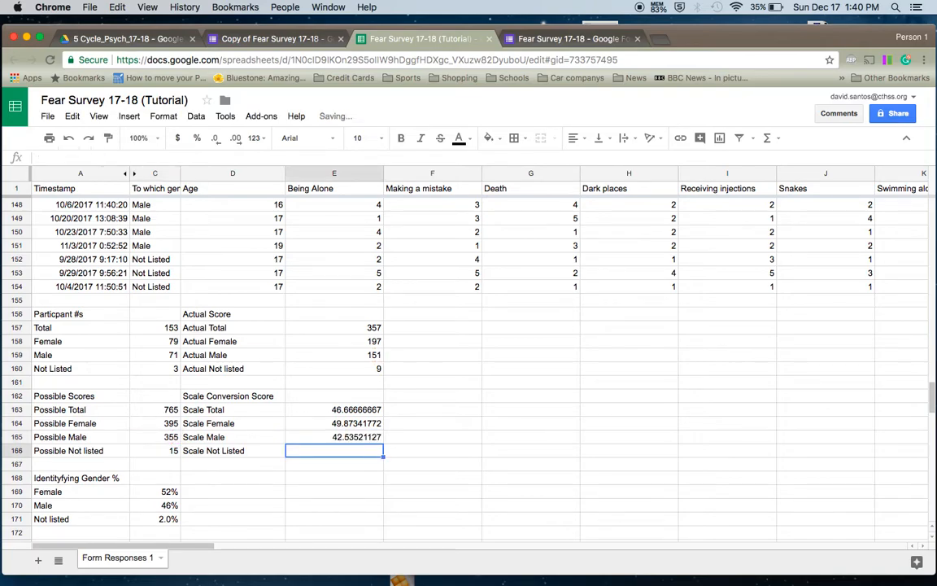
pyautogui.write('=')
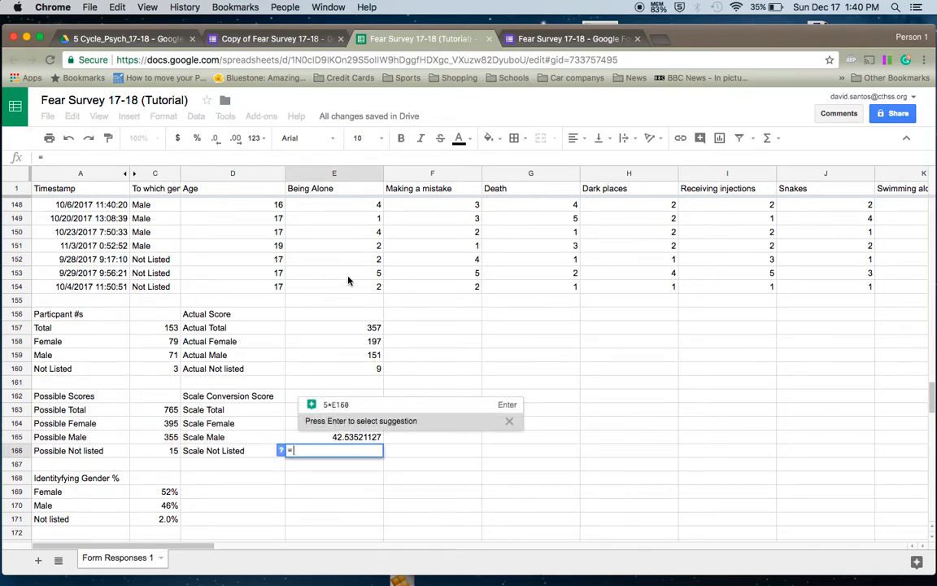
# - Complete E166's Scale Not Listed formula as =E160/C166*100
pyautogui.click(368, 371)
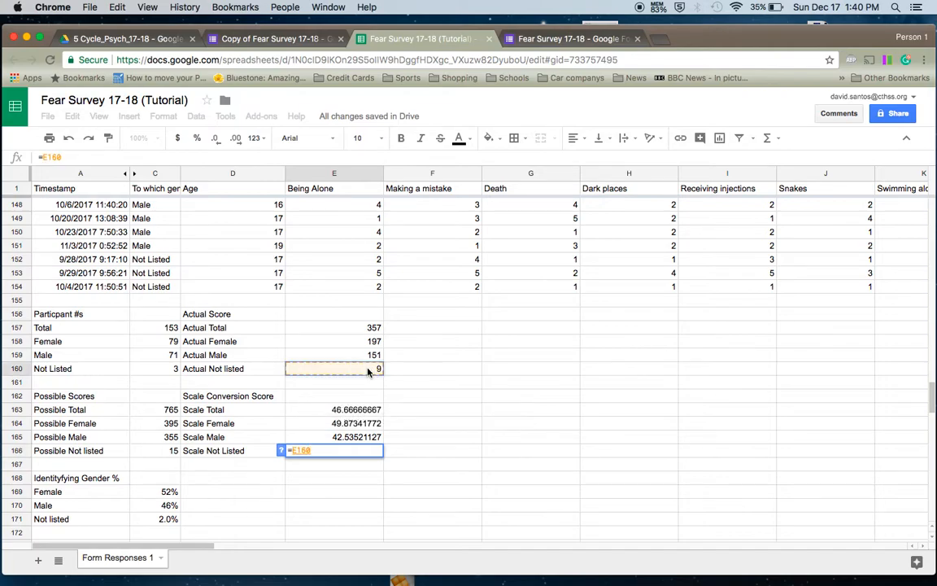
pyautogui.write('/')
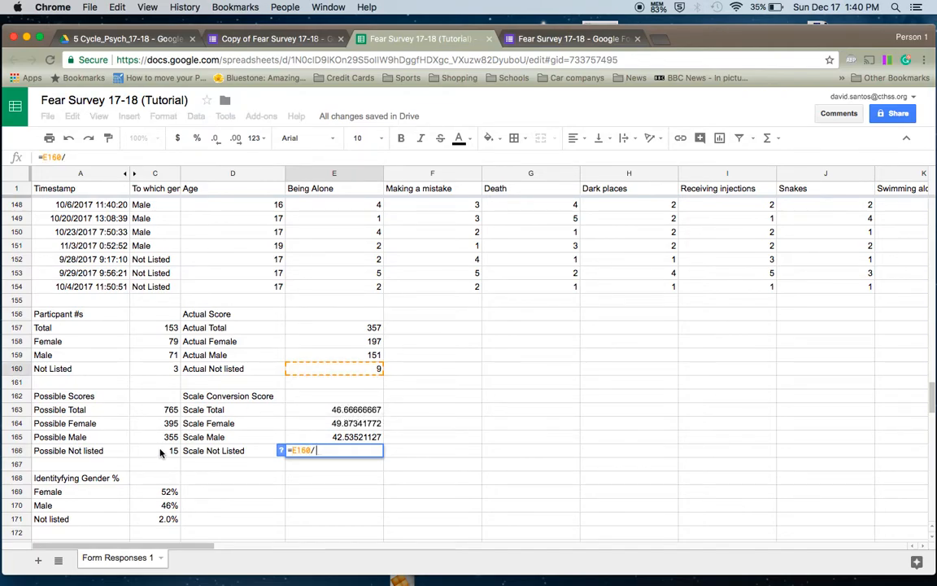
pyautogui.click(160, 453)
pyautogui.write('*100')
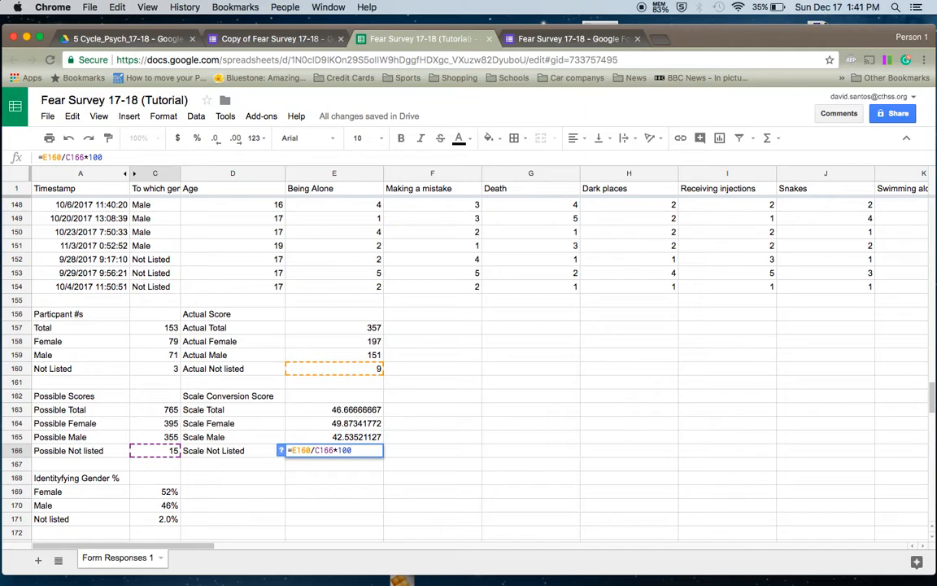
pyautogui.press('Return')
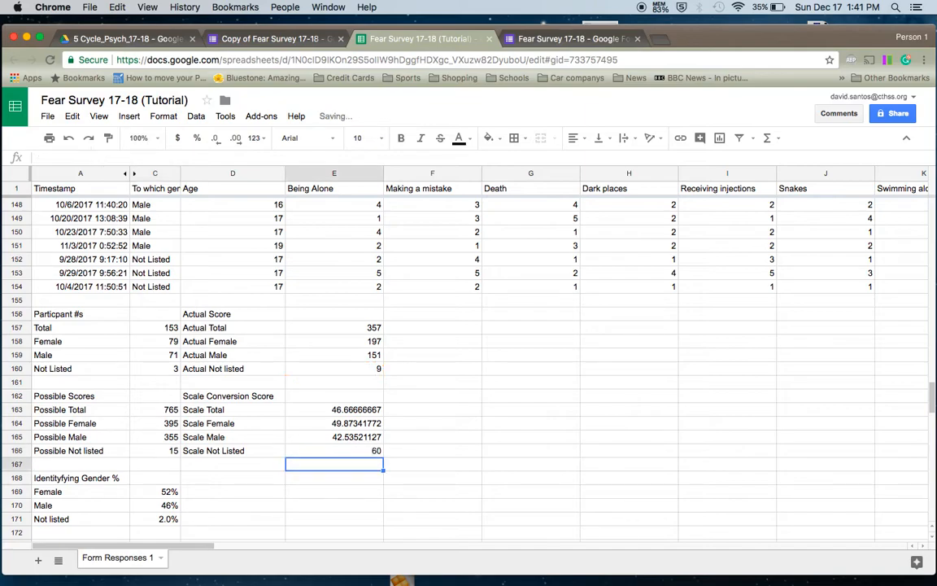
pyautogui.press('Up')
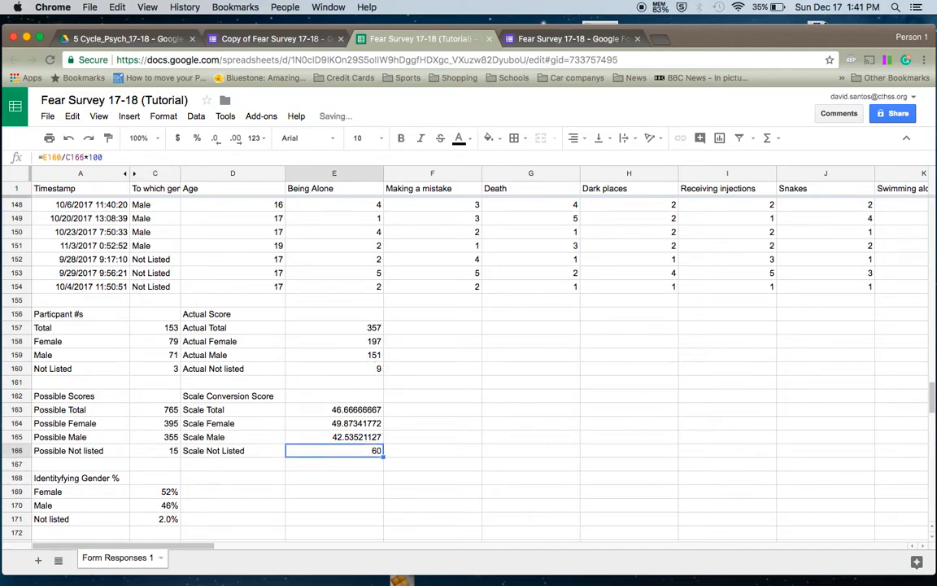
# - Make the divisor absolute so E166 reads =E160/$C$166*100, giving 60
pyautogui.click(70, 156)
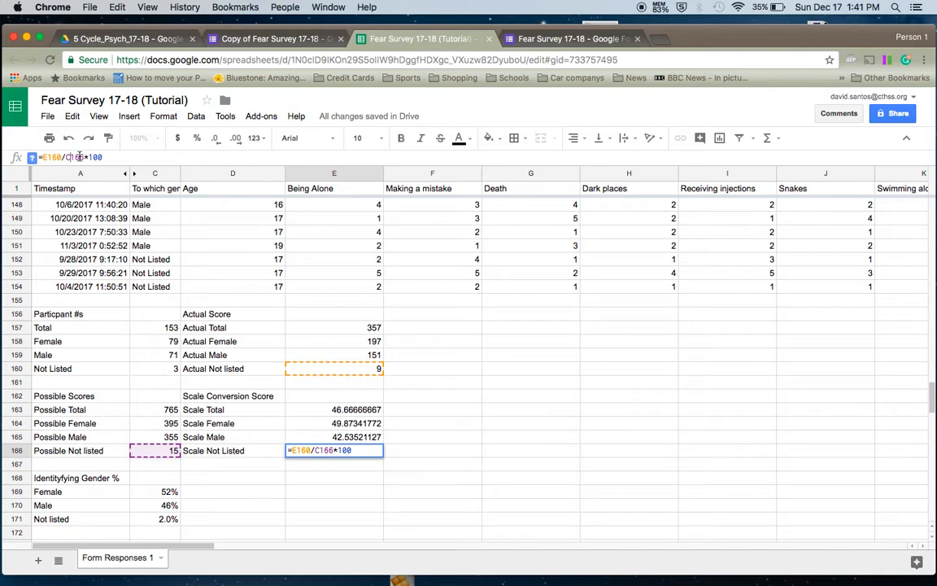
pyautogui.write('$')
pyautogui.press('Left')
pyautogui.write('$')
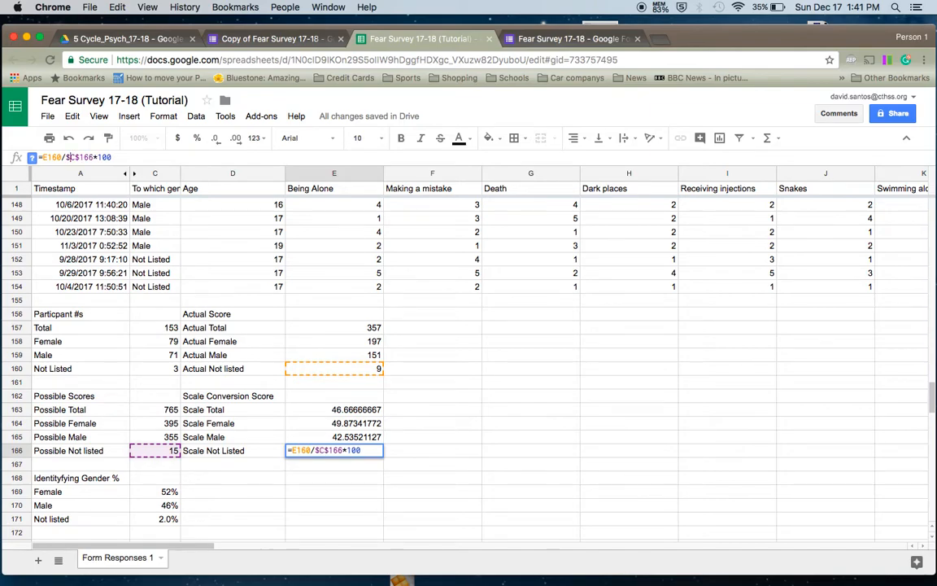
pyautogui.press('Return')
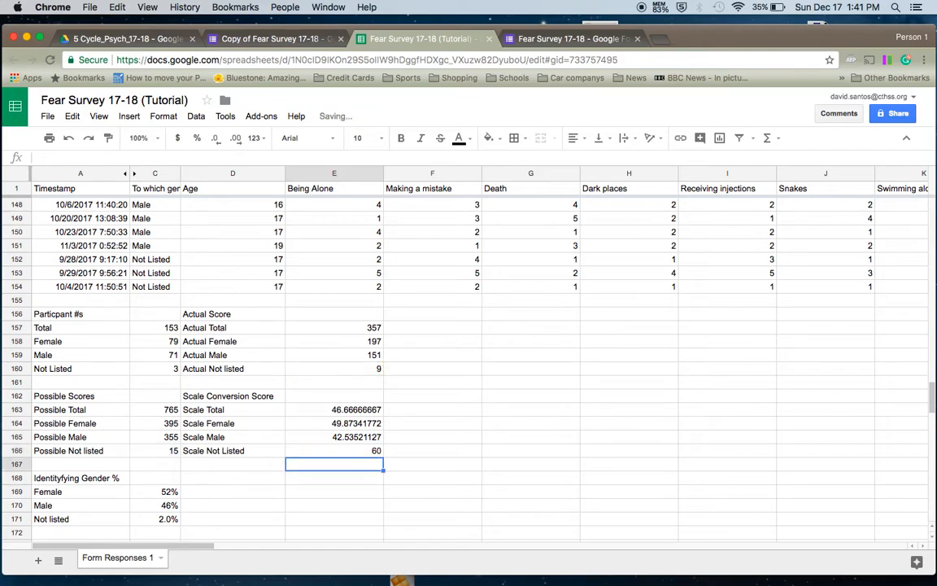
pyautogui.press('Up')
pyautogui.press('Up')
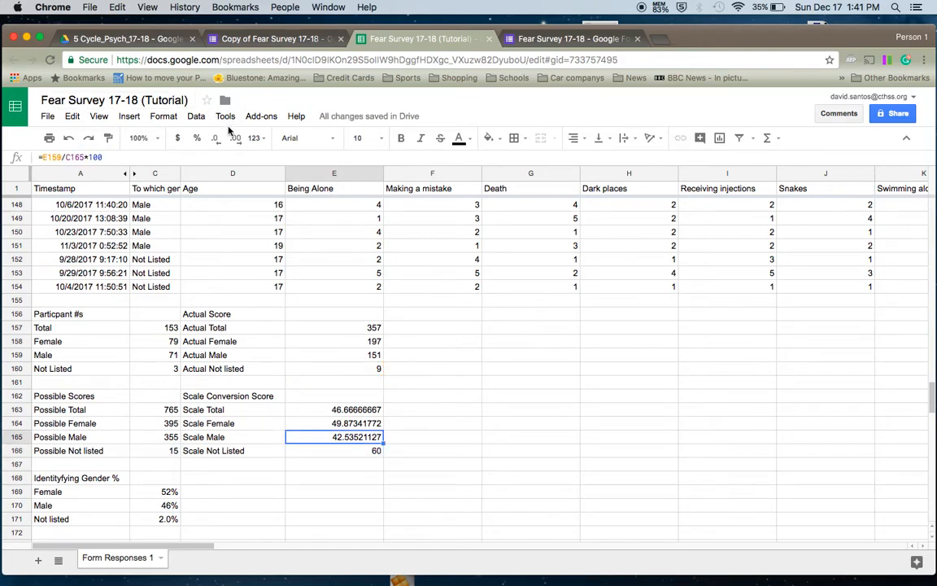
# - Decrease decimal places on the Scale Male score in E165 until it shows 43
pyautogui.click(235, 139)
pyautogui.click(235, 139)
pyautogui.doubleClick(217, 138)
pyautogui.doubleClick(217, 138)
pyautogui.doubleClick(218, 138)
pyautogui.doubleClick(217, 138)
pyautogui.click(217, 139)
pyautogui.click(217, 138)
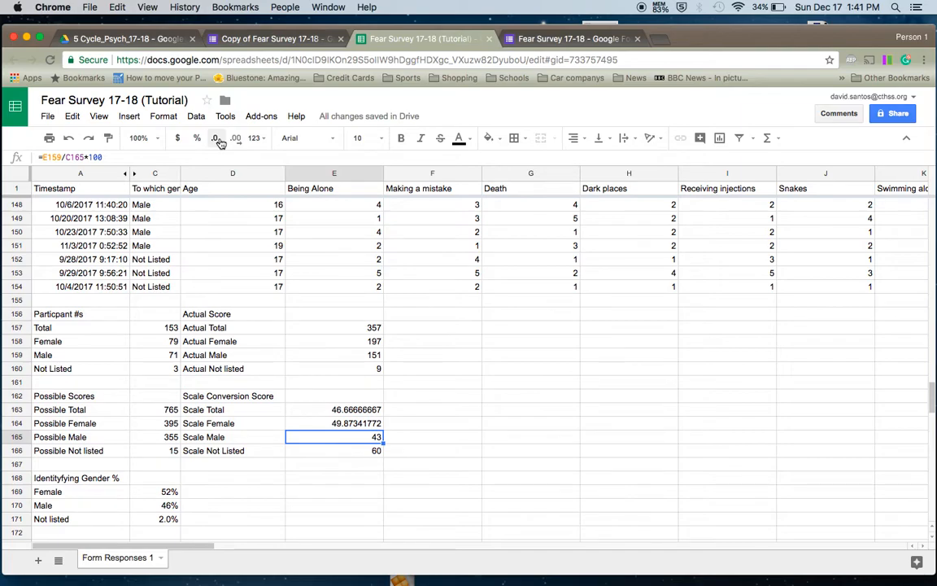
# - Round the Scale Female score in E164 to 50 by removing its decimals
pyautogui.press('Down')
pyautogui.press('Up')
pyautogui.press('Up')
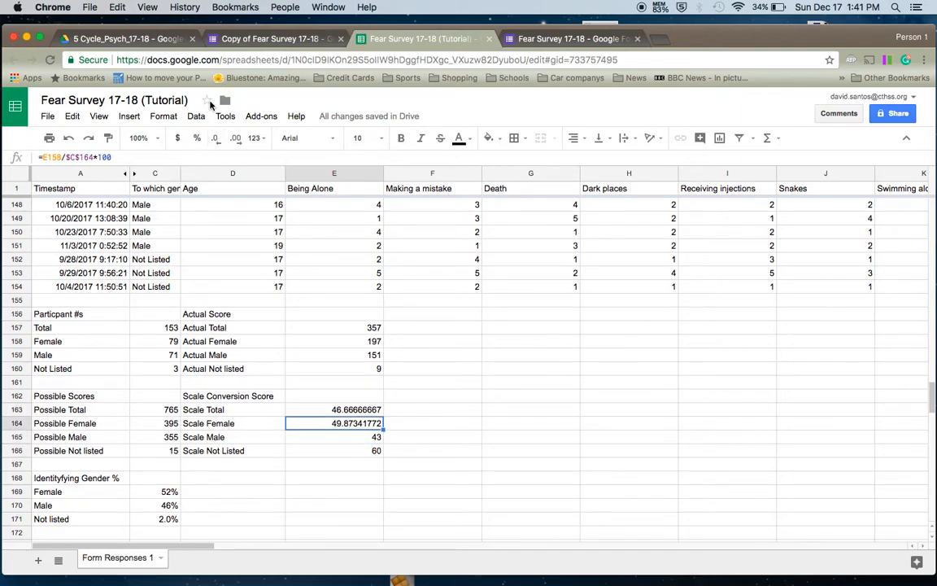
pyautogui.click(217, 140)
pyautogui.doubleClick(218, 141)
pyautogui.click(221, 143)
pyautogui.doubleClick(220, 142)
pyautogui.doubleClick(221, 142)
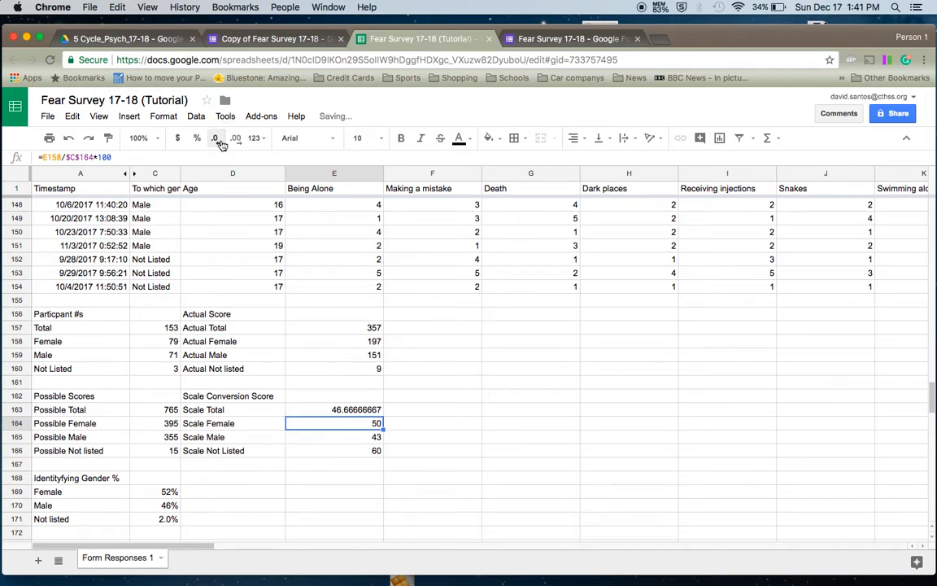
# - Round the Scale Total score in E163 to 47 by removing its decimals
pyautogui.click(368, 410)
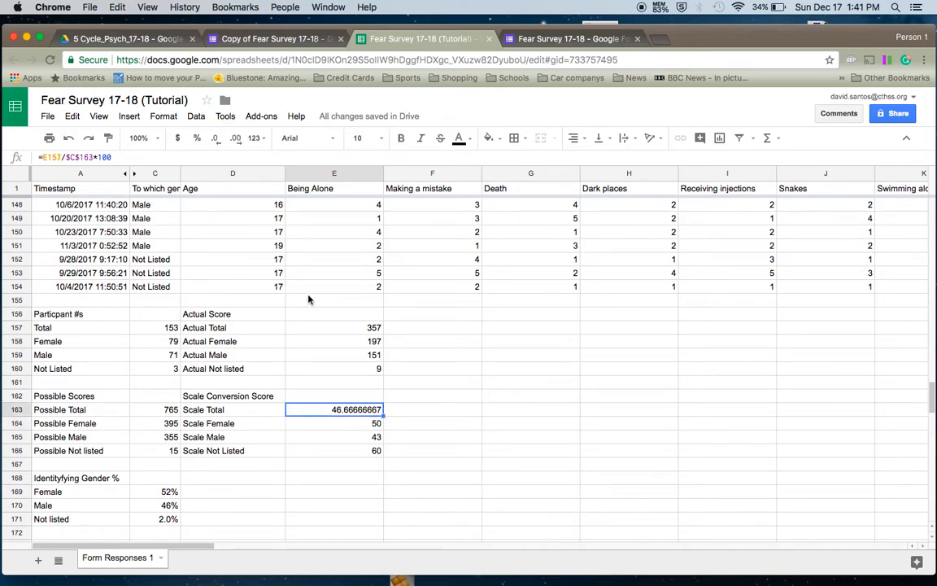
pyautogui.click(216, 142)
pyautogui.click(218, 144)
pyautogui.doubleClick(219, 144)
pyautogui.doubleClick(219, 145)
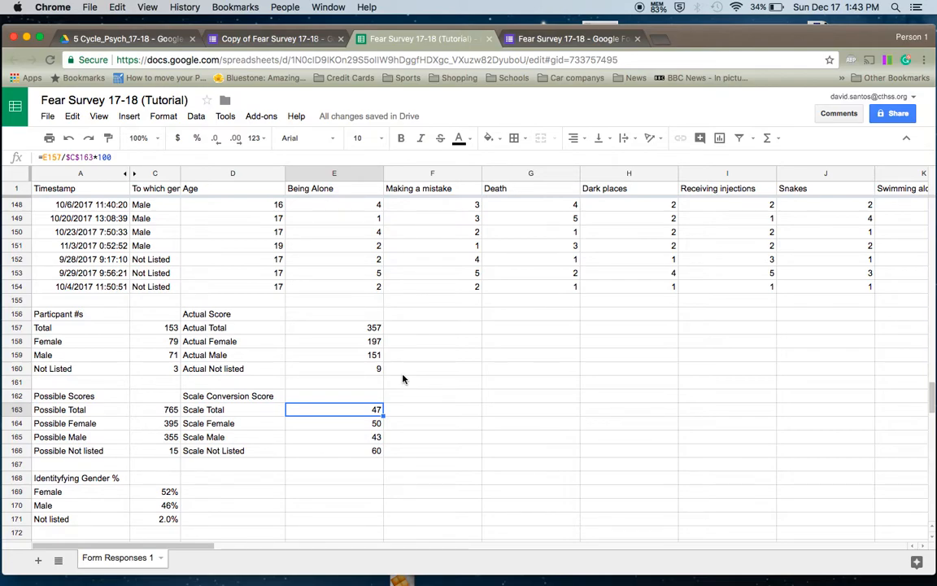
pyautogui.click(366, 289)
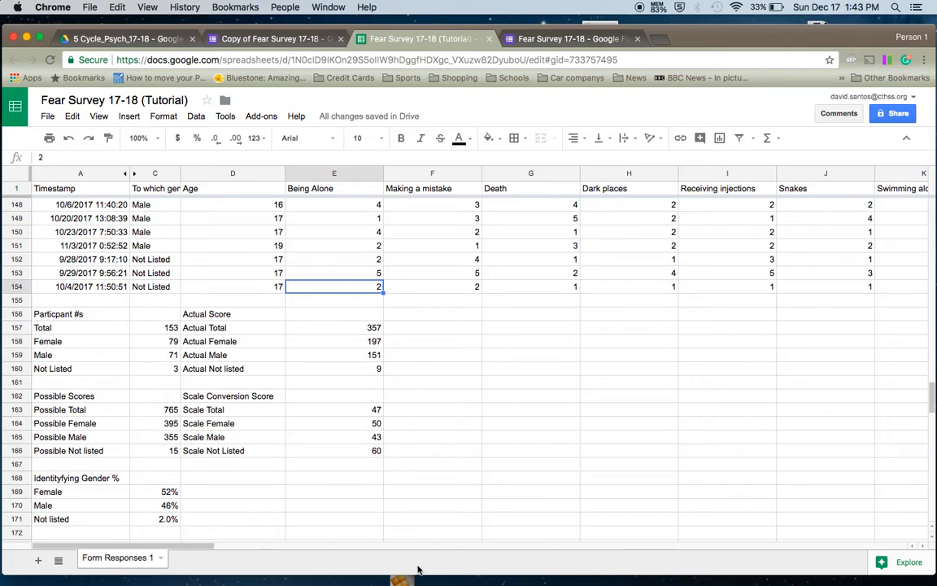
pyautogui.click(362, 414)
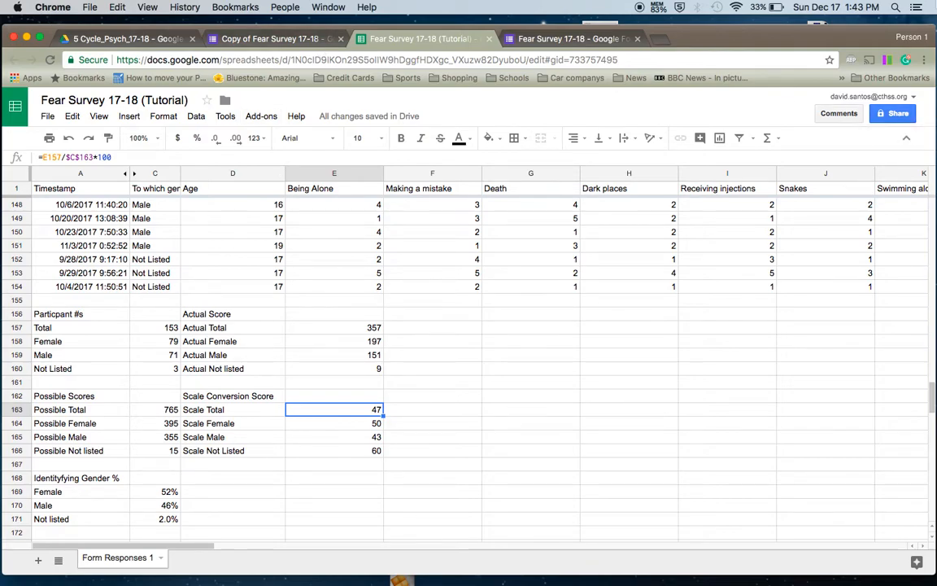
# - Open a new Chrome tab and launch Drive from the Google apps menu
pyautogui.click(663, 39)
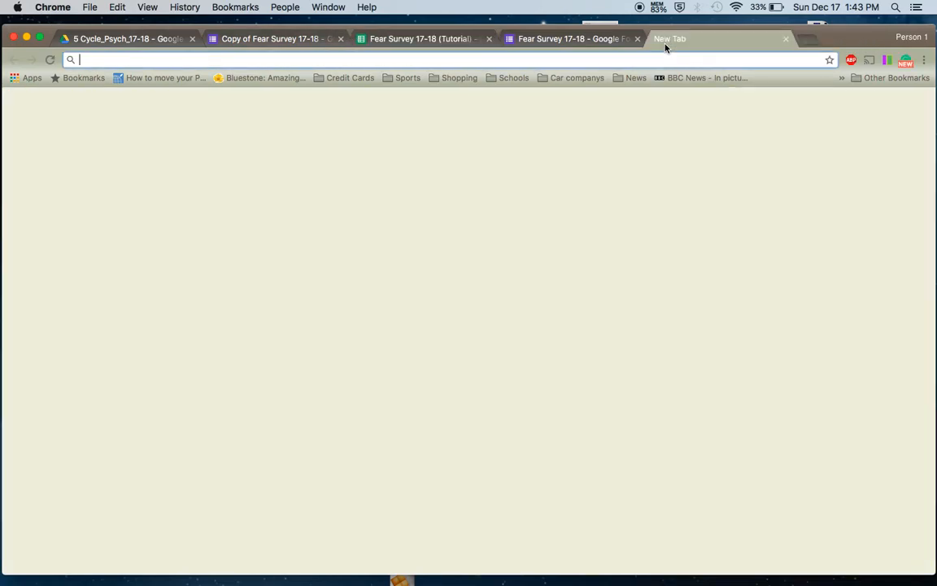
pyautogui.click(858, 108)
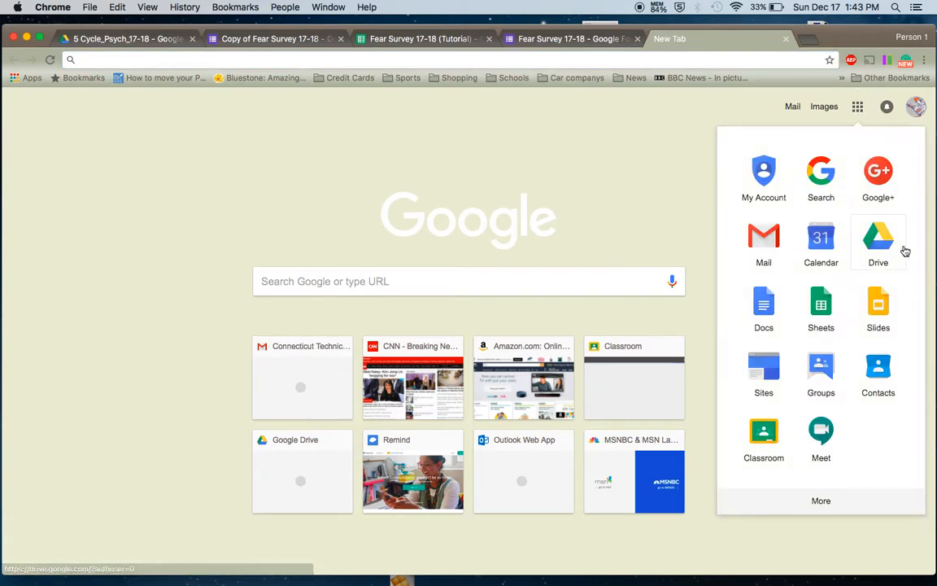
pyautogui.click(885, 244)
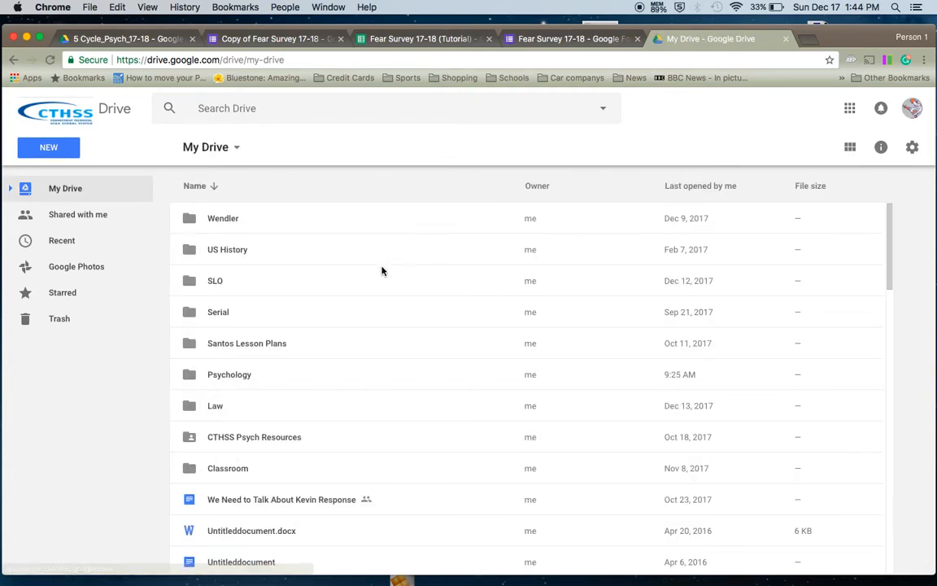
# - Open 'How to Gather Data from an Excel Sheet 17_18' via Psychology > 5 Cycle_Psych_17-18
pyautogui.click(234, 383)
pyautogui.doubleClick(235, 383)
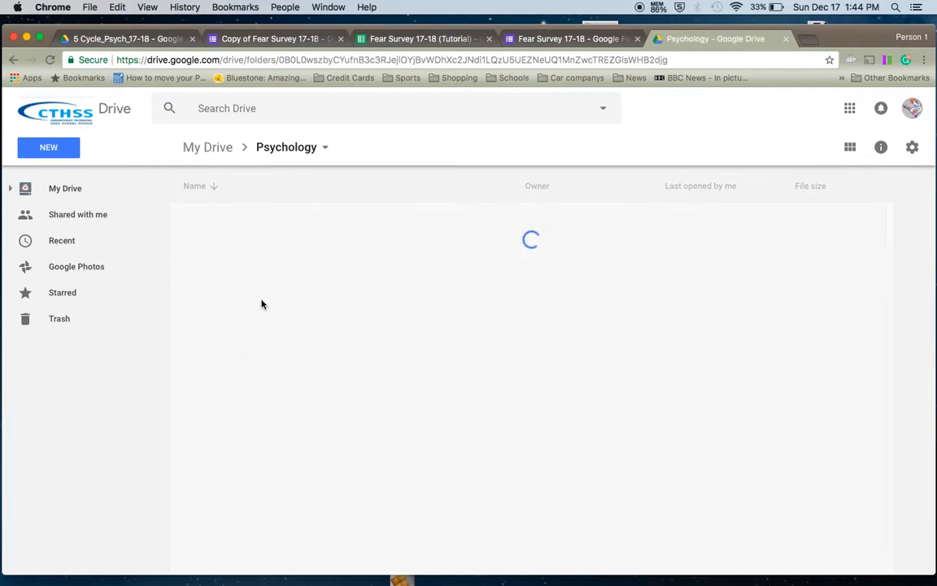
pyautogui.doubleClick(277, 405)
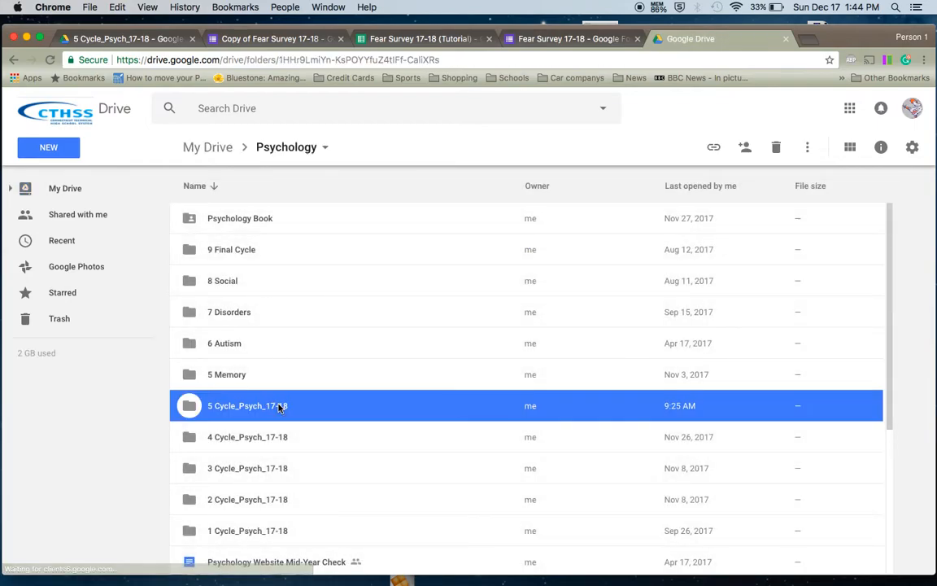
pyautogui.doubleClick(308, 312)
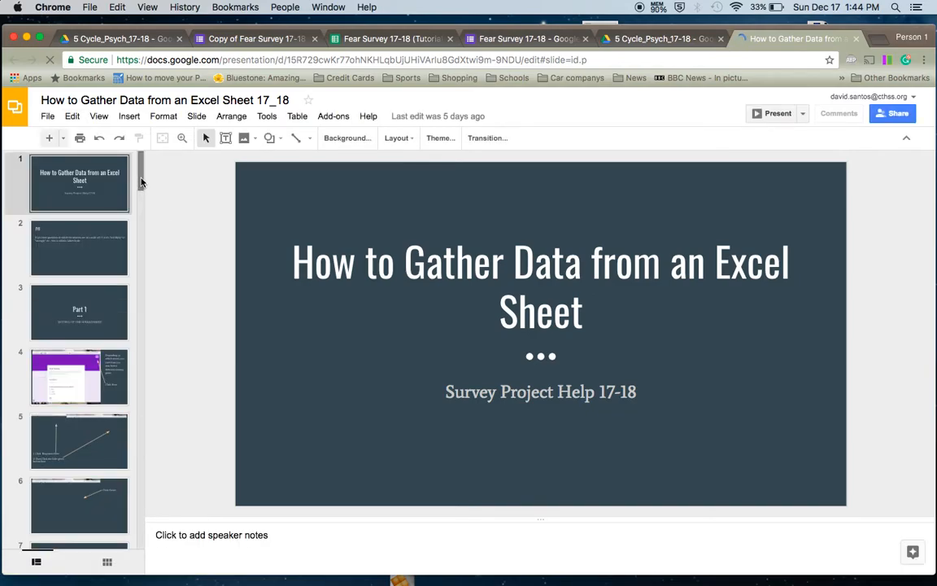
# - Bring up slide 53 with the scale conversion ranges (1=0-20 through 5=80-100), then the Fear Survey form
pyautogui.moveTo(144, 186); pyautogui.dragTo(173, 486)
pyautogui.click(98, 506)
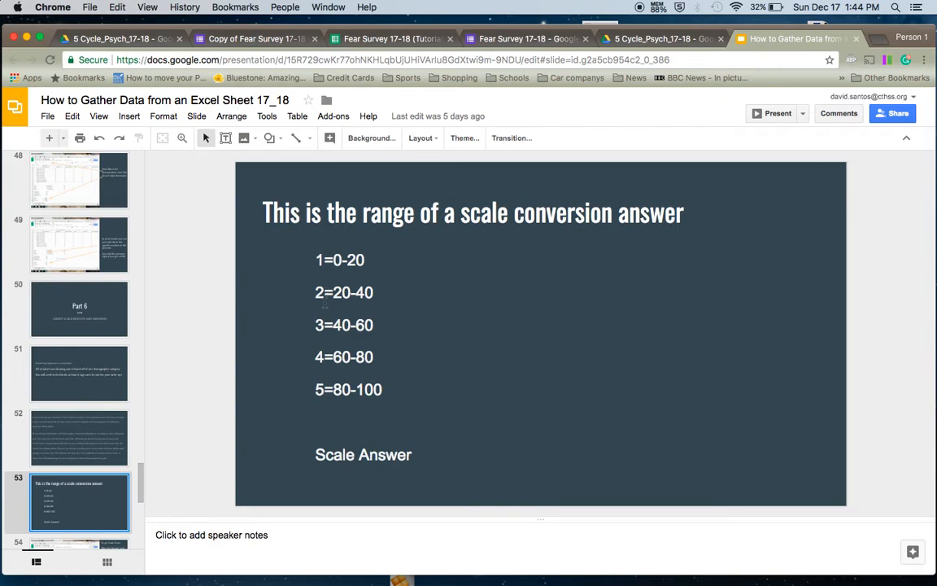
pyautogui.click(528, 38)
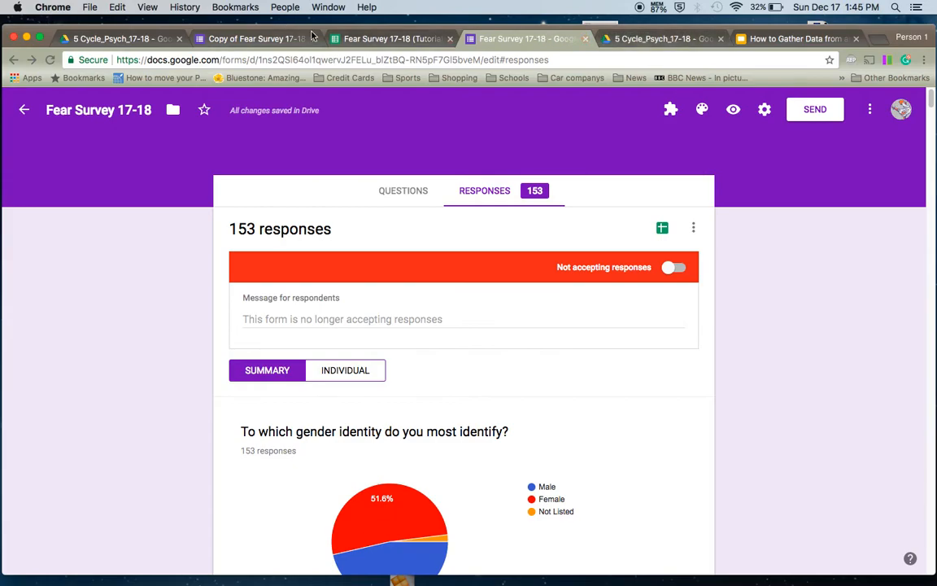
# - After viewing the 153 form responses, go back to the Fear Survey 17-18 (Tutorial) spreadsheet
pyautogui.click(358, 37)
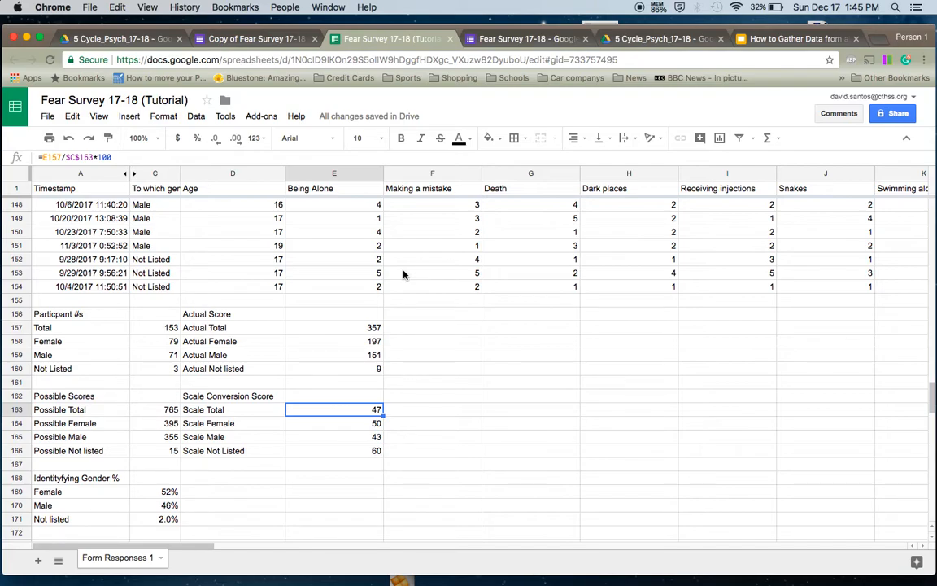
# - Move down to the Scale Male score in E165 and switch back to the scale conversion slide
pyautogui.press('Down')
pyautogui.press('Down')
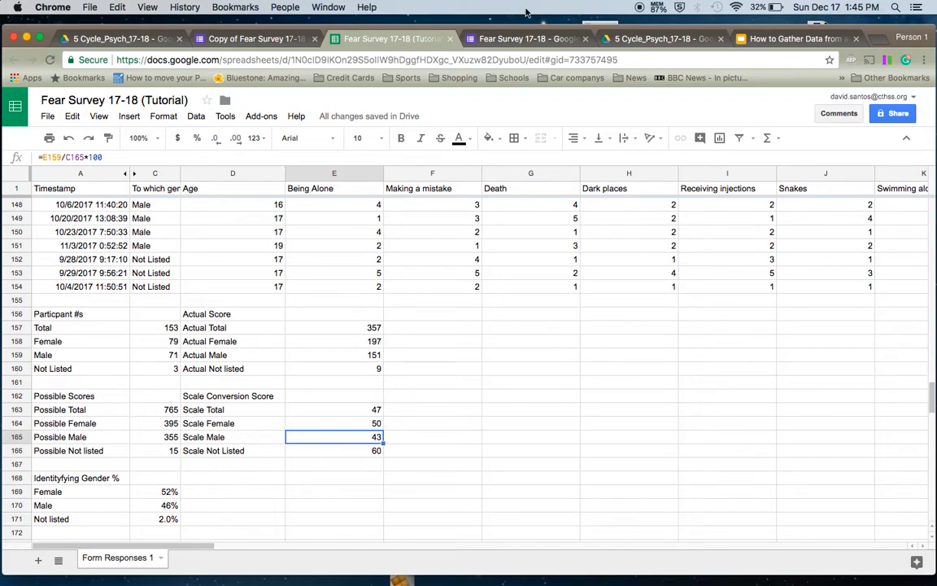
pyautogui.click(777, 39)
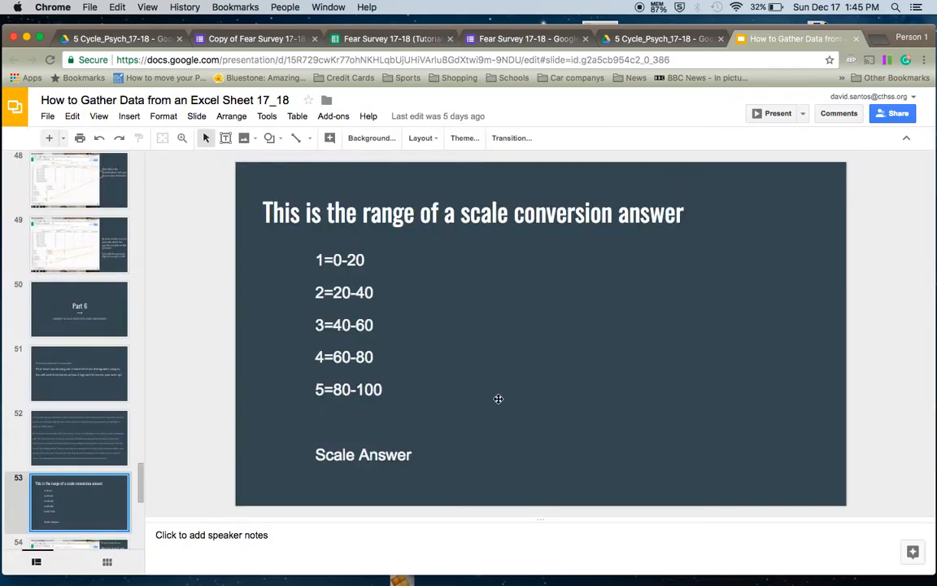
# - Highlight the 40-60 range on the conversion slide, then go back to the Fear Survey spreadsheet
pyautogui.moveTo(326, 326); pyautogui.dragTo(375, 326)
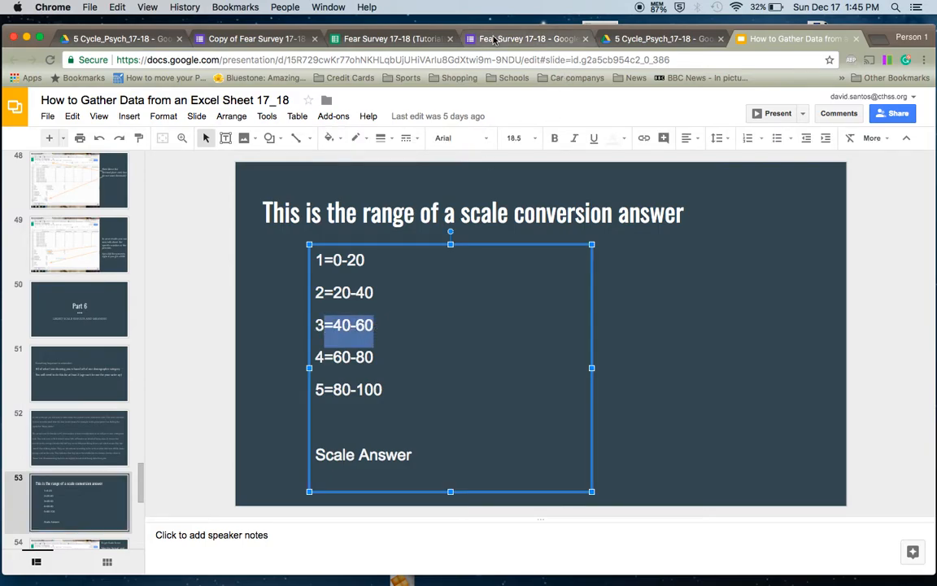
pyautogui.click(437, 41)
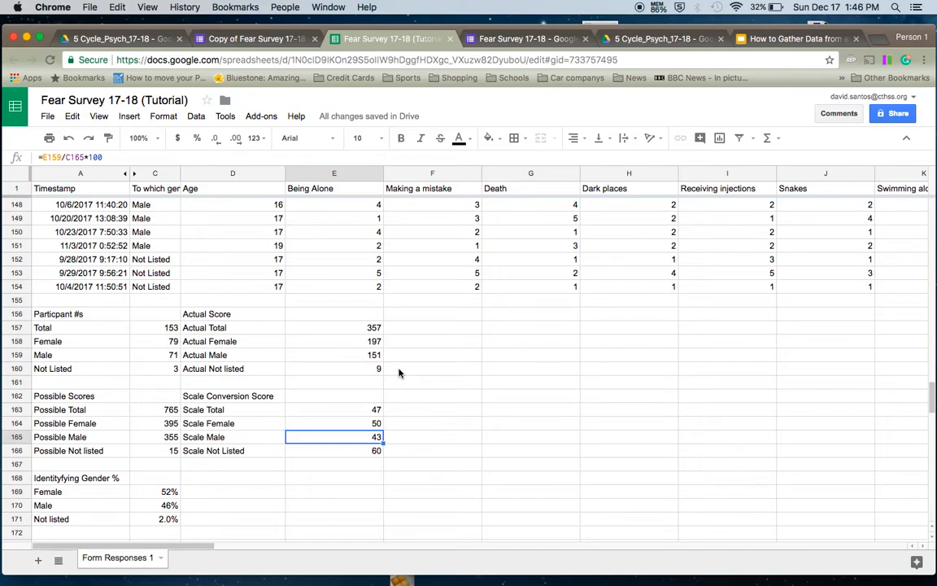
# - Extend the Actual Total sum from E157 across the fear columns
pyautogui.click(345, 328)
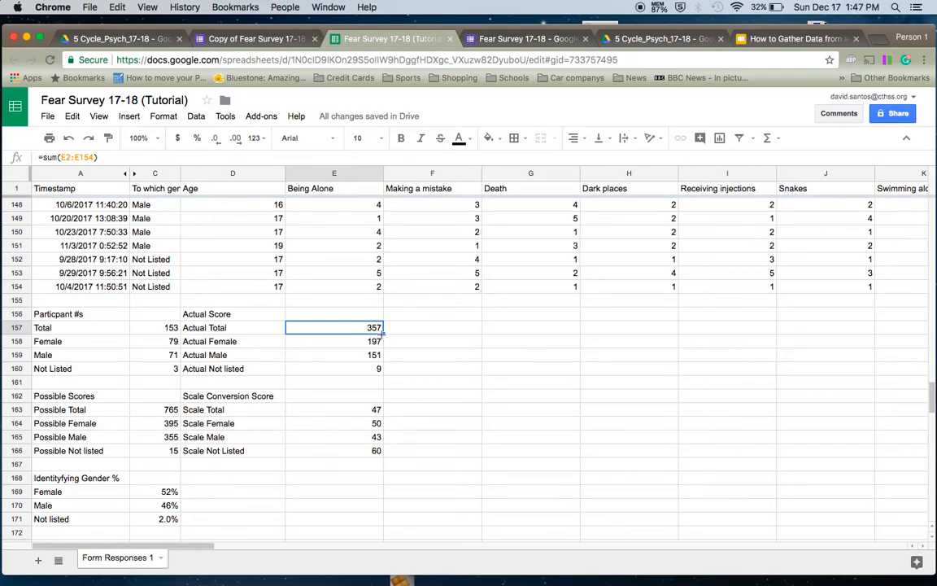
pyautogui.click(324, 343)
pyautogui.click(342, 369)
pyautogui.click(340, 328)
pyautogui.moveTo(382, 334); pyautogui.dragTo(851, 329)
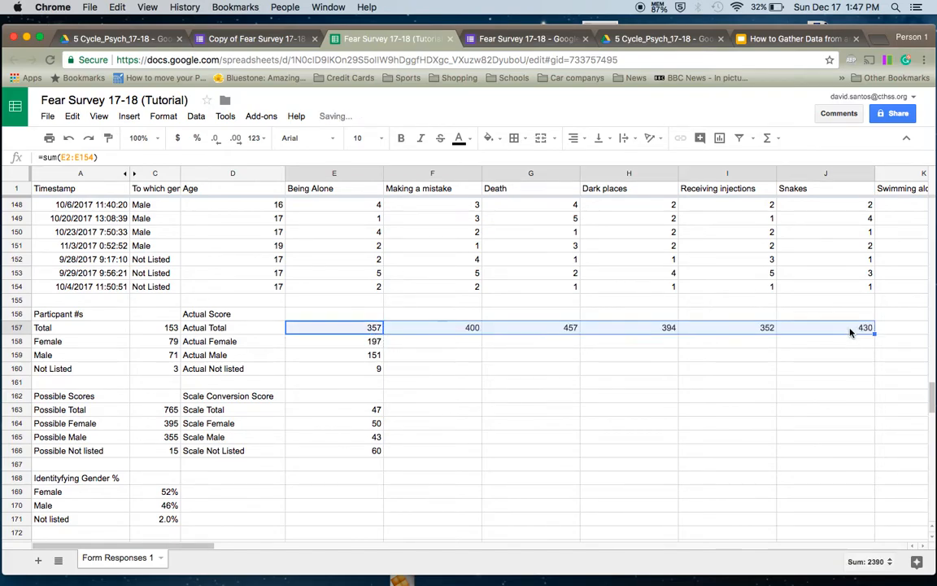
# - Fill the Actual Female, Male and Not listed sums across to column J (Snakes)
pyautogui.click(298, 338)
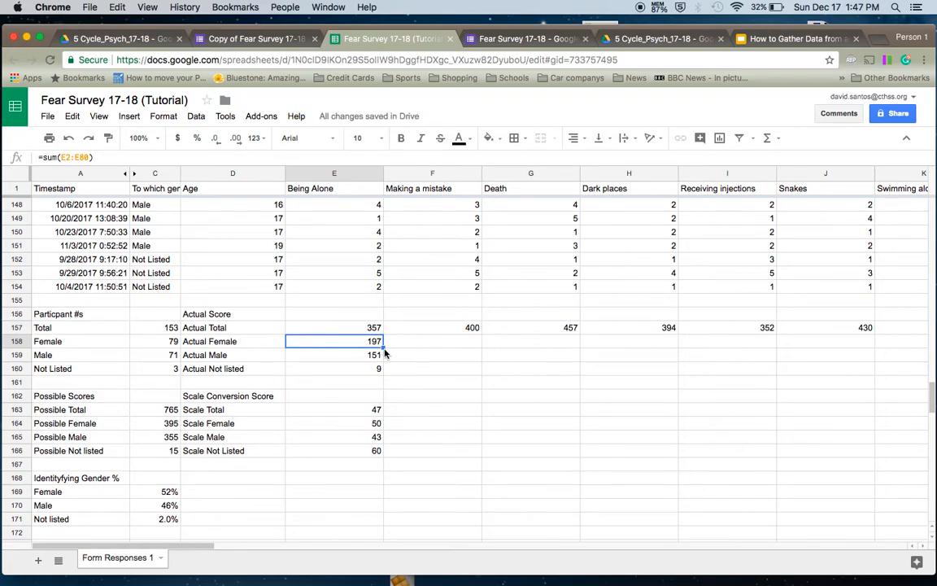
pyautogui.moveTo(383, 347); pyautogui.dragTo(850, 342)
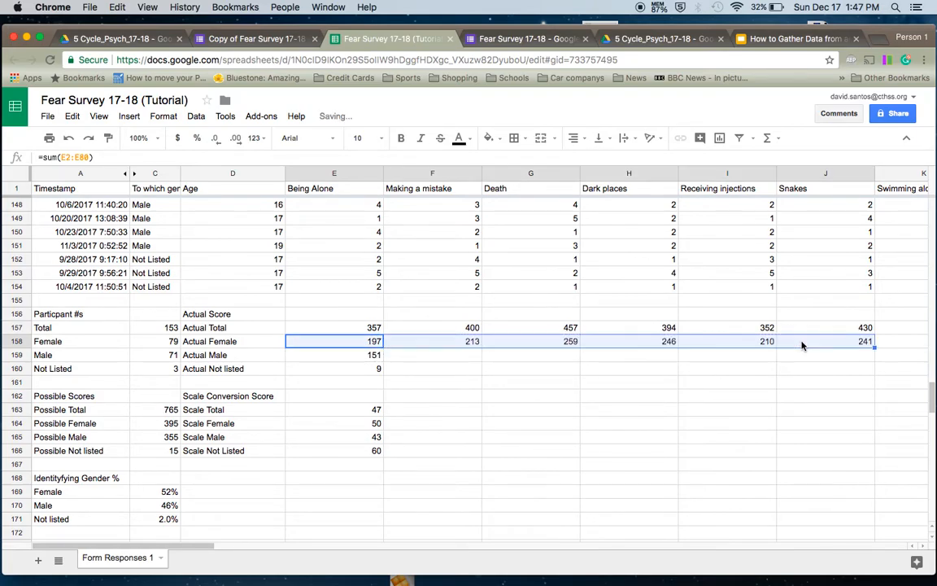
pyautogui.click(376, 356)
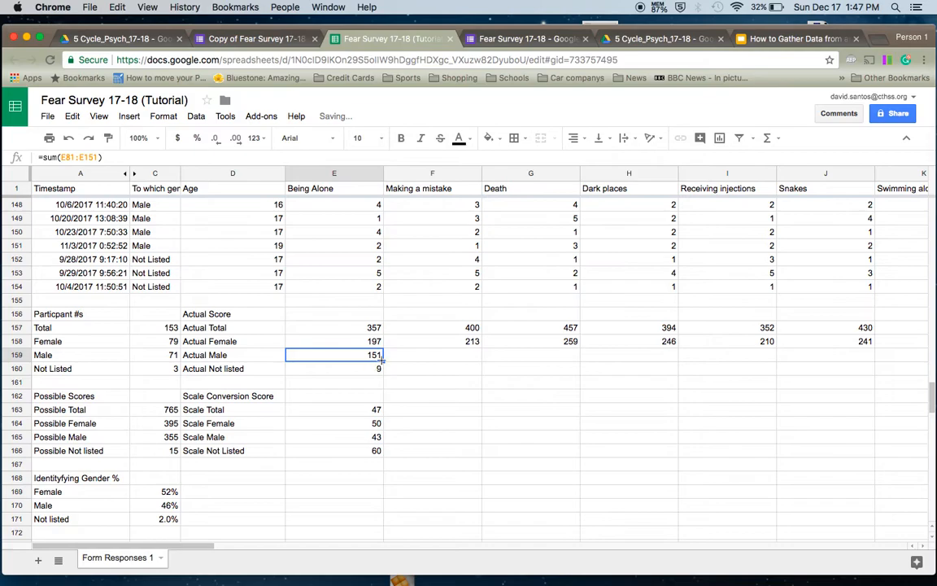
pyautogui.moveTo(383, 360); pyautogui.dragTo(846, 362)
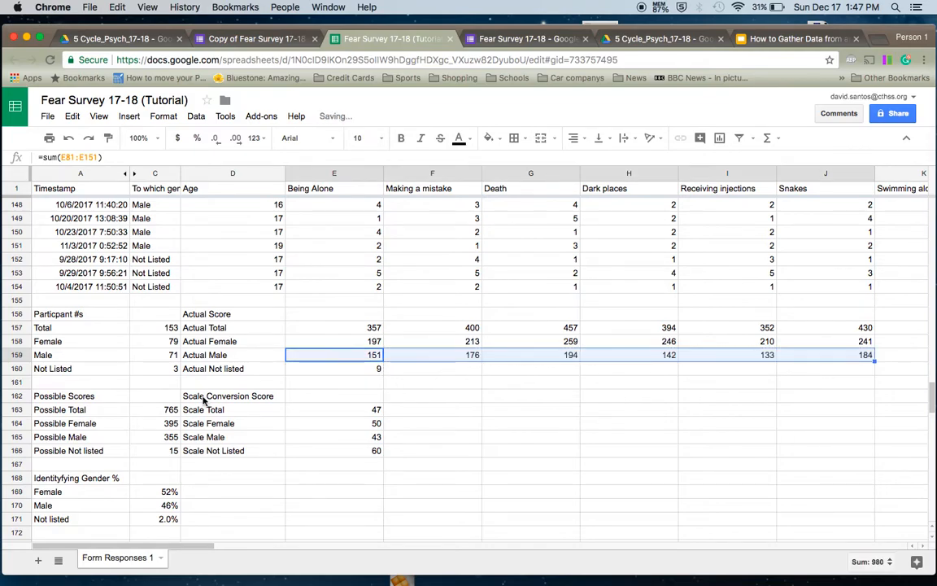
pyautogui.click(340, 373)
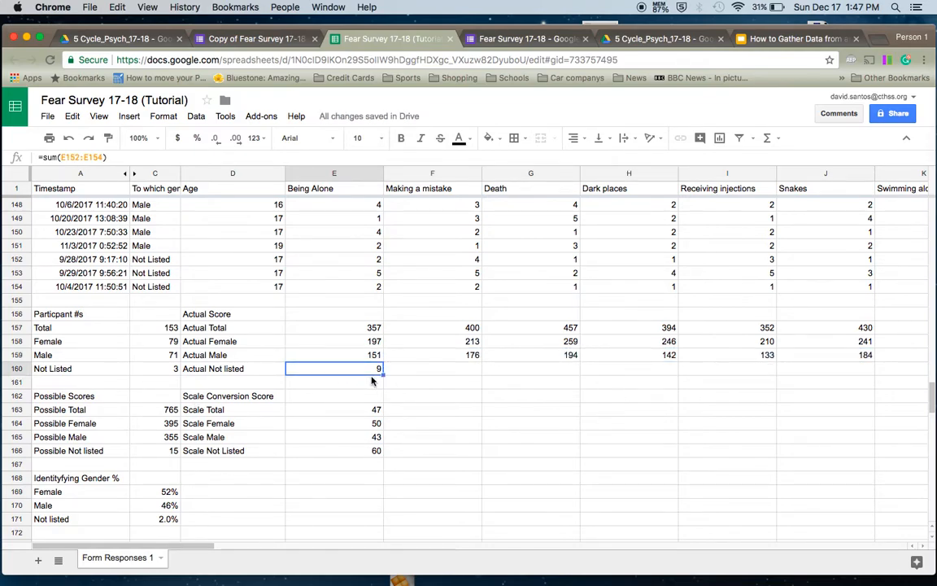
pyautogui.moveTo(383, 373); pyautogui.dragTo(868, 371)
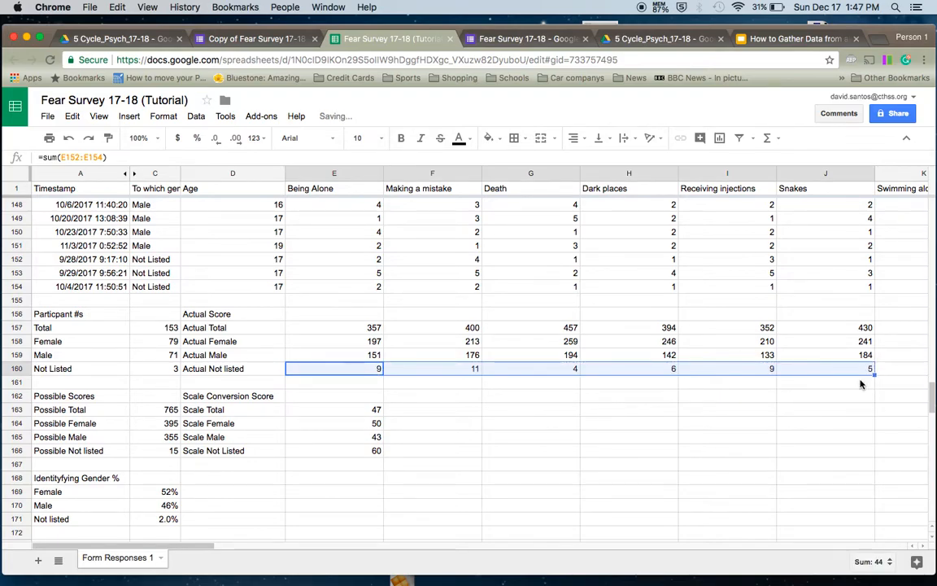
pyautogui.click(695, 404)
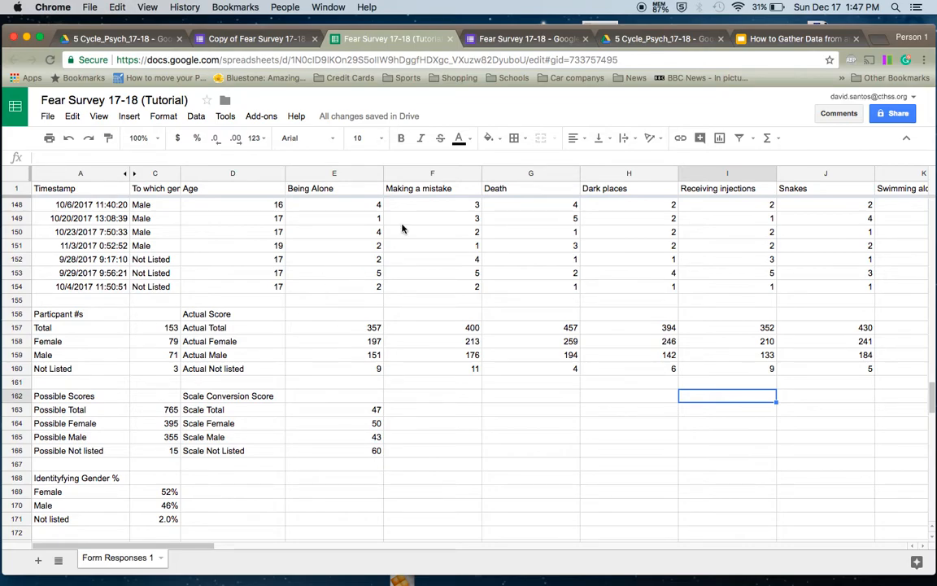
pyautogui.click(126, 412)
pyautogui.click(104, 440)
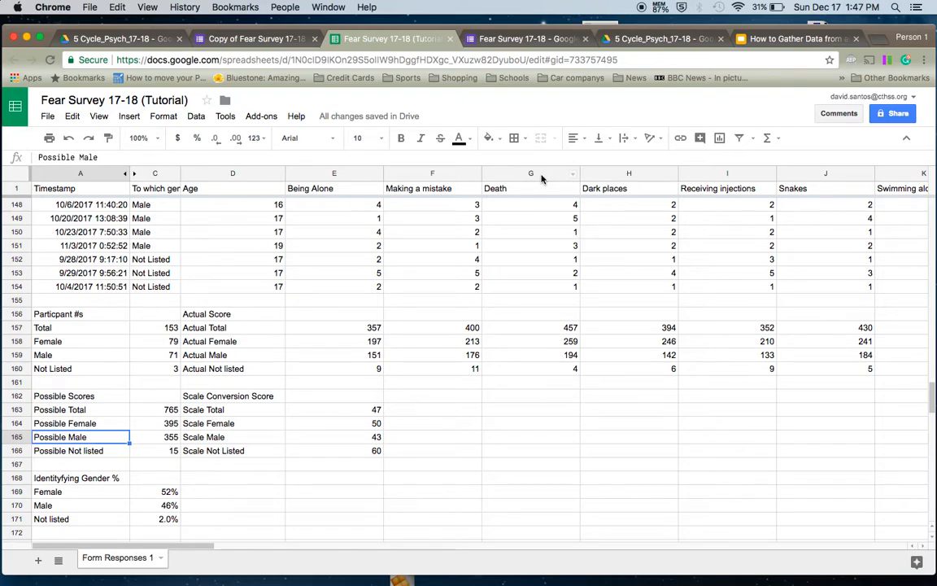
pyautogui.click(236, 327)
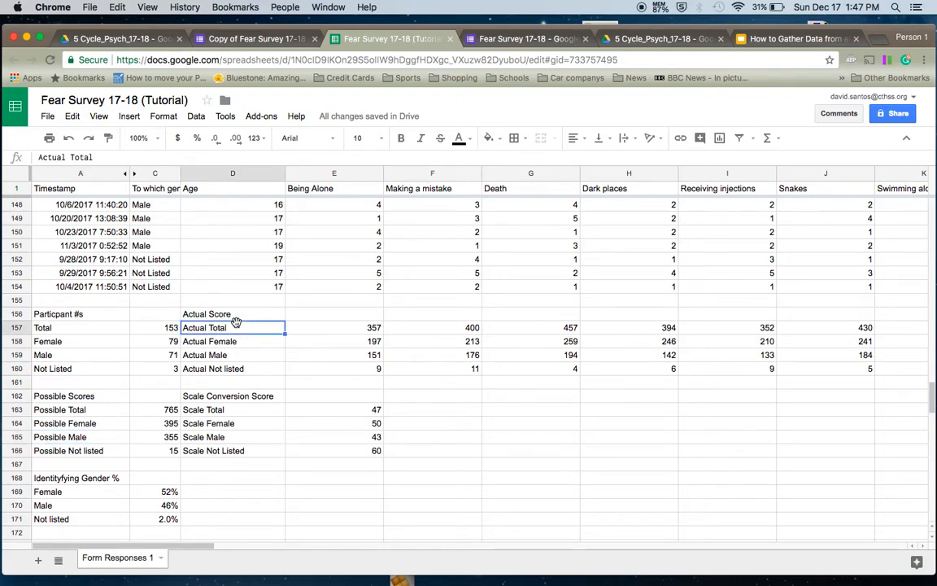
pyautogui.click(236, 411)
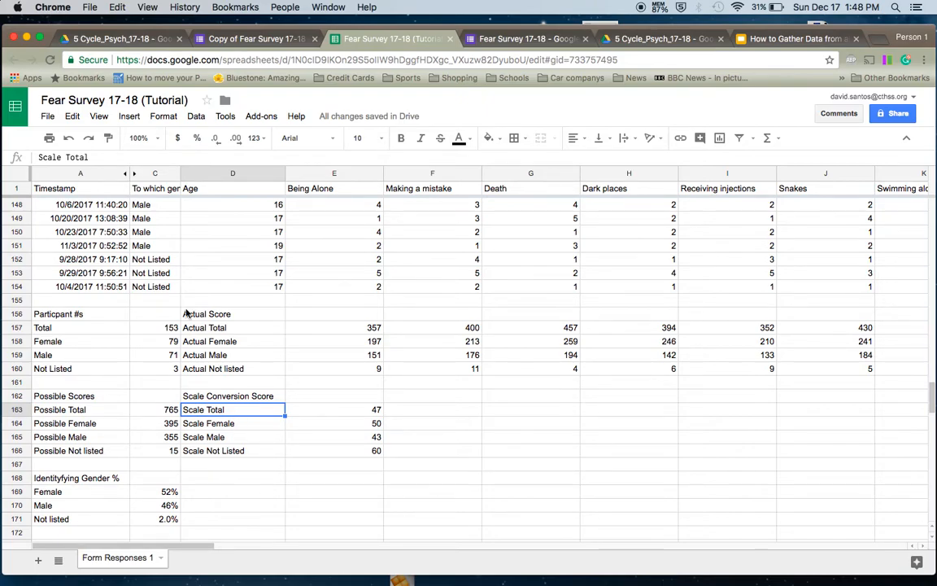
pyautogui.click(195, 327)
pyautogui.click(208, 423)
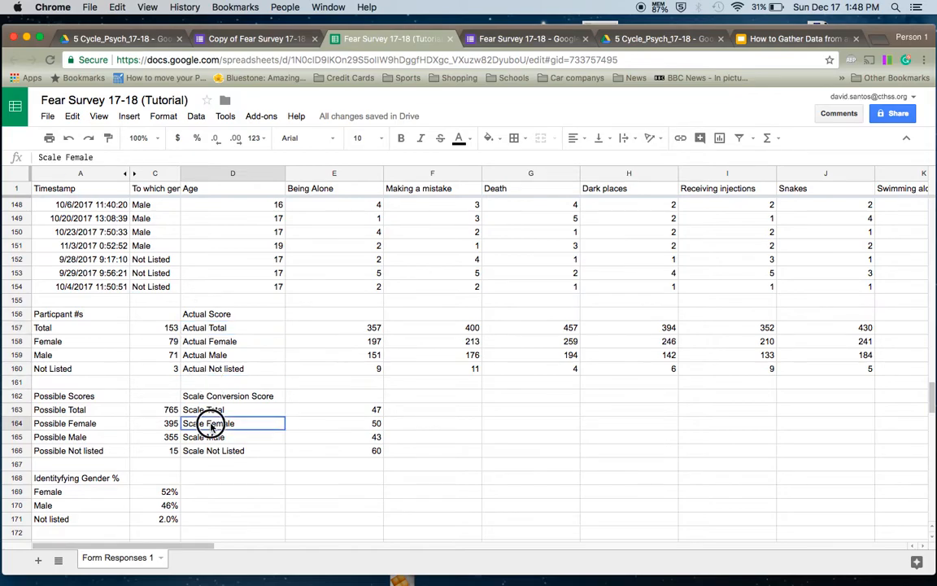
pyautogui.click(222, 495)
pyautogui.click(224, 519)
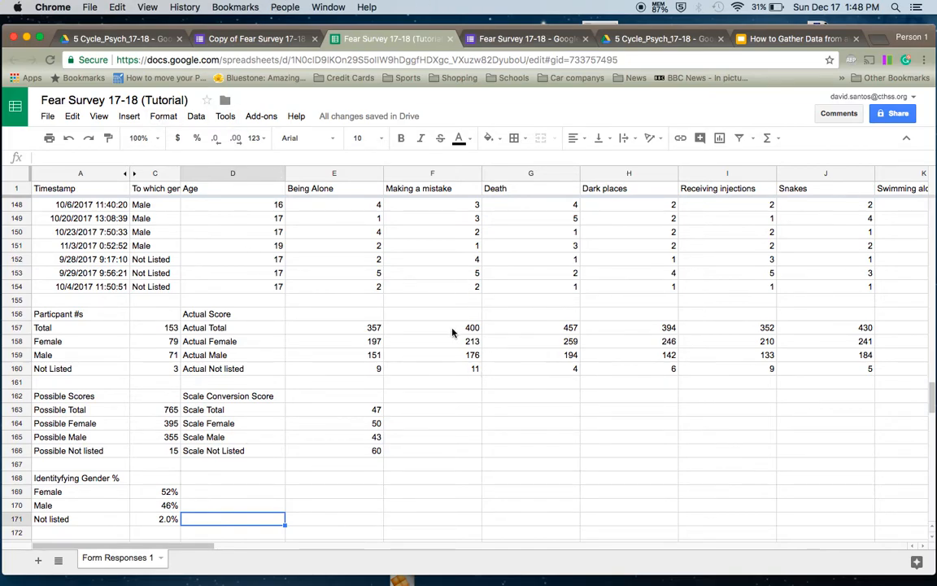
pyautogui.click(554, 271)
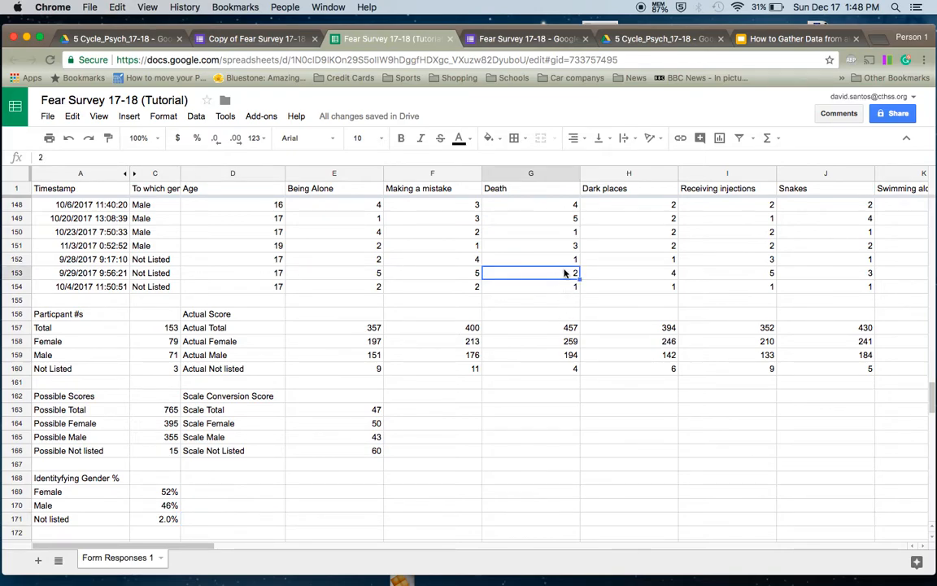
pyautogui.click(559, 371)
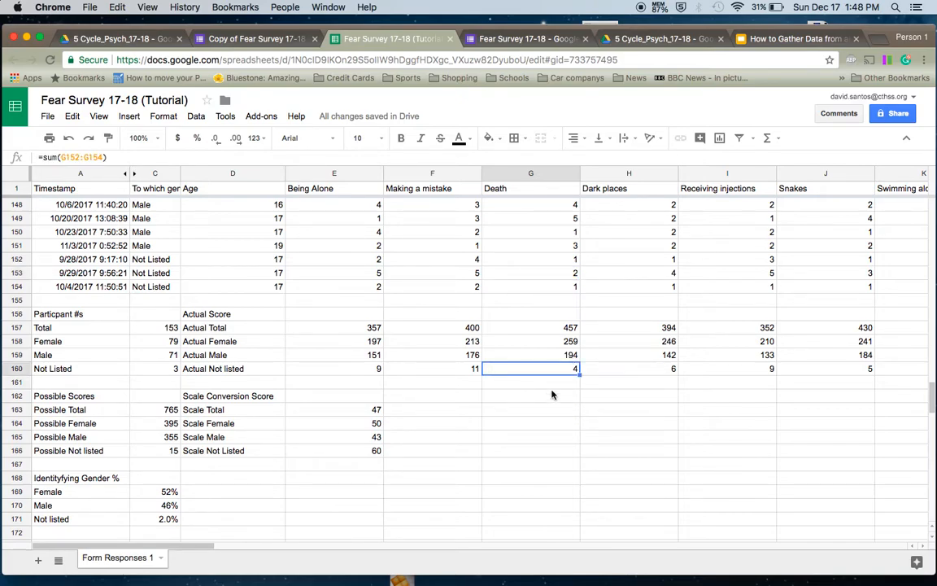
pyautogui.click(456, 408)
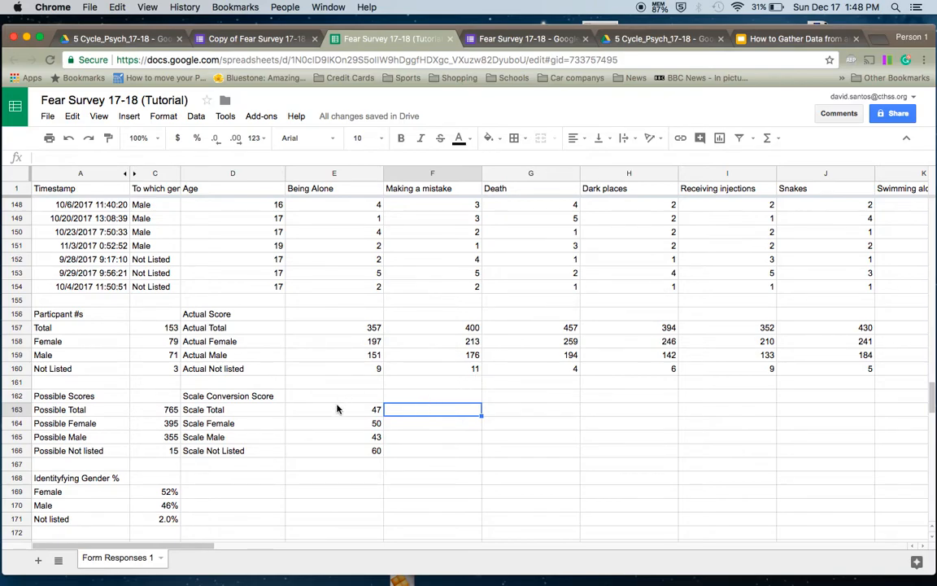
# - Fill the Scale Total formula across to J163 and check its fixed $C$163 reference
pyautogui.press('Left')
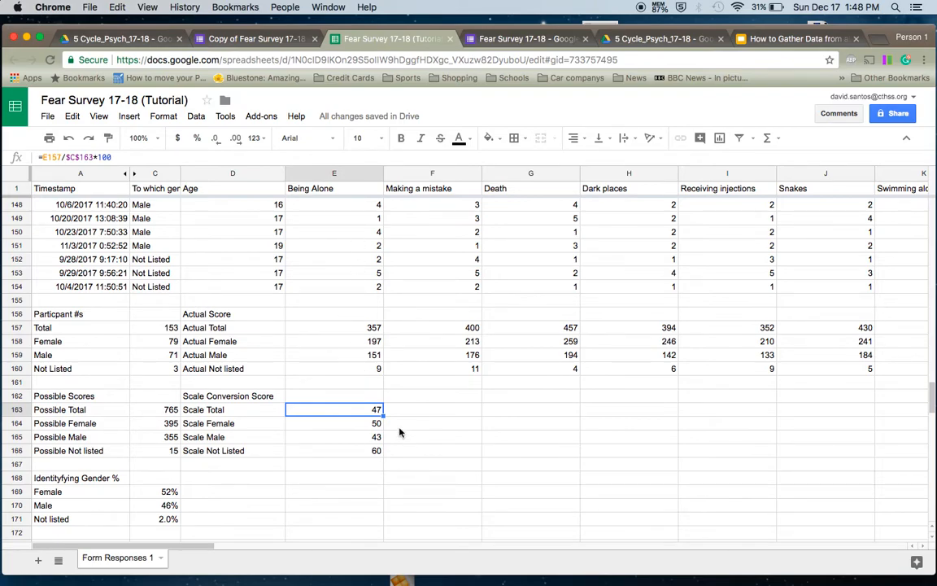
pyautogui.moveTo(383, 414); pyautogui.dragTo(830, 412)
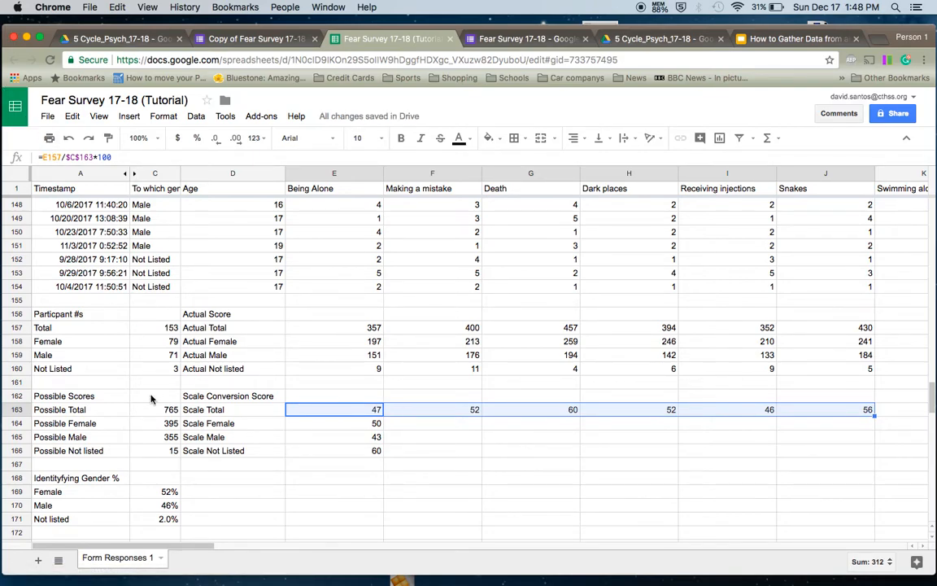
pyautogui.click(53, 159)
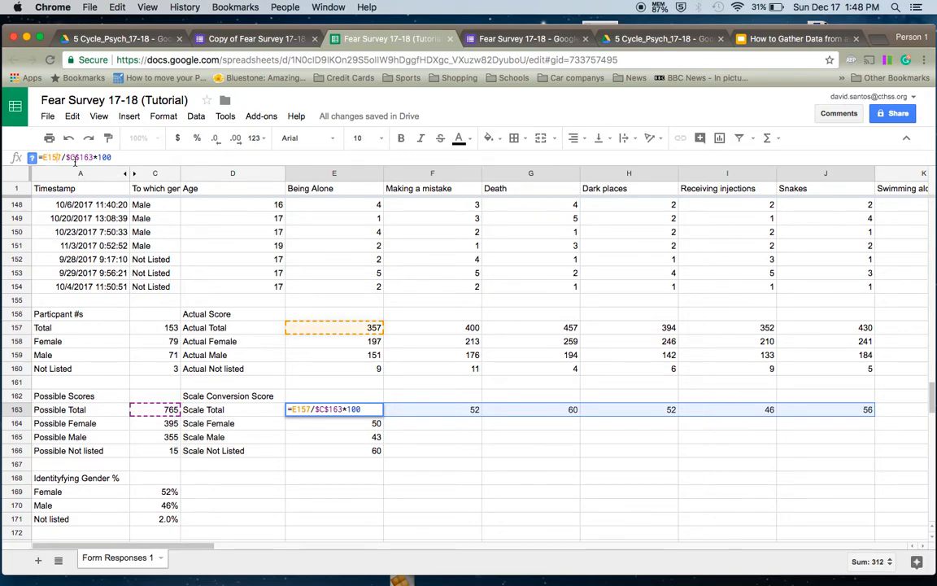
pyautogui.click(84, 157)
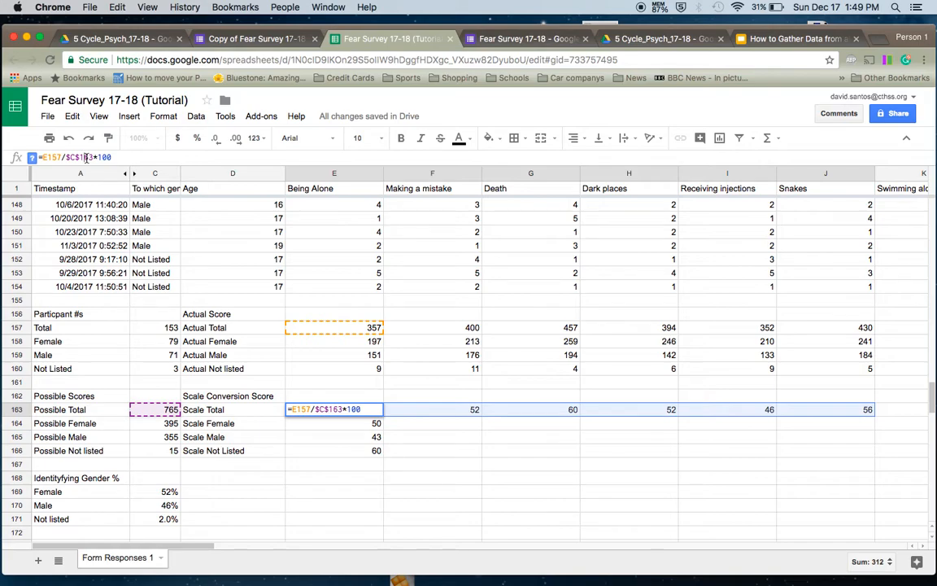
pyautogui.click(81, 355)
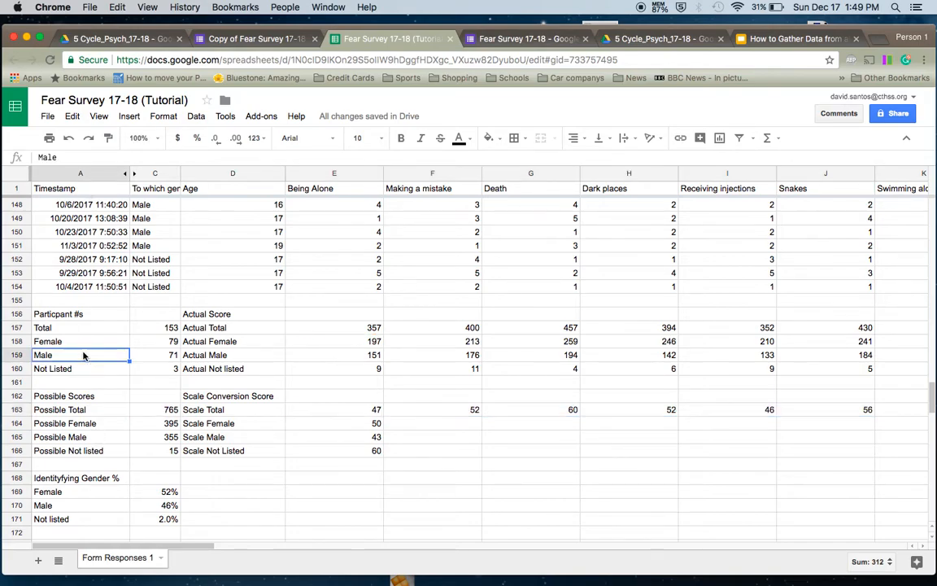
pyautogui.click(83, 341)
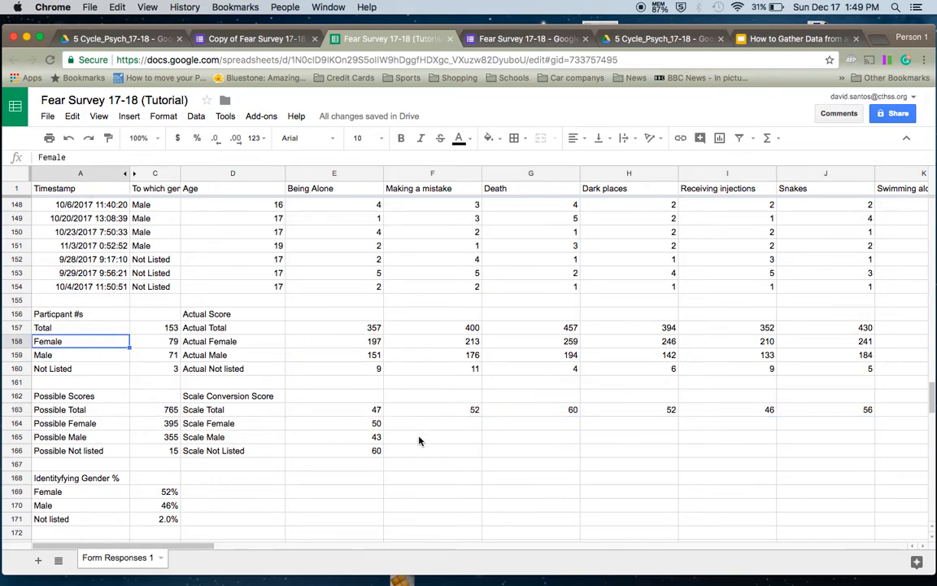
# - Fill the Scale Female conversion score from E164 across to J164
pyautogui.click(355, 420)
pyautogui.moveTo(380, 423); pyautogui.dragTo(821, 424)
pyautogui.click(362, 437)
# - Fill the Scale Male and Scale Not Listed formulas across through J165 and J166
pyautogui.moveTo(382, 442); pyautogui.dragTo(823, 439)
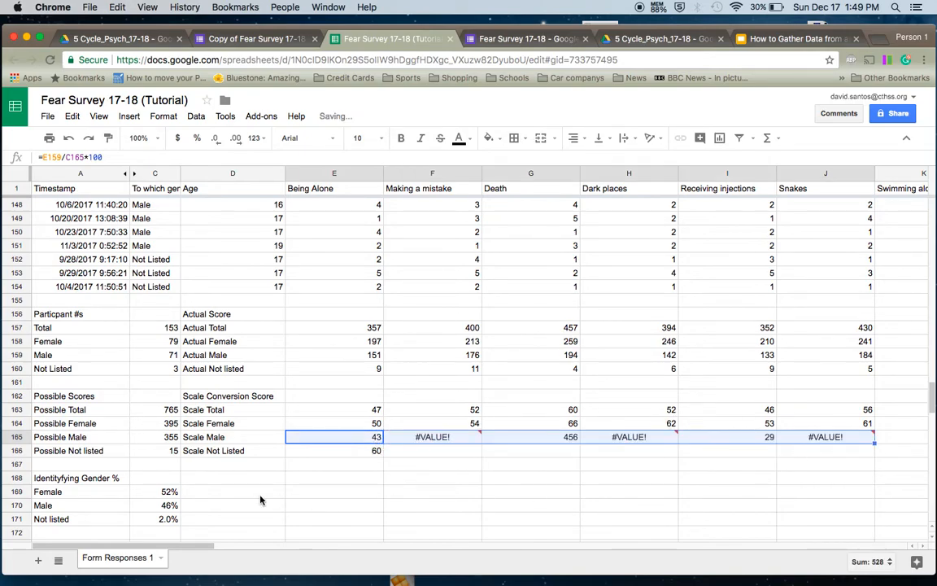
pyautogui.click(300, 448)
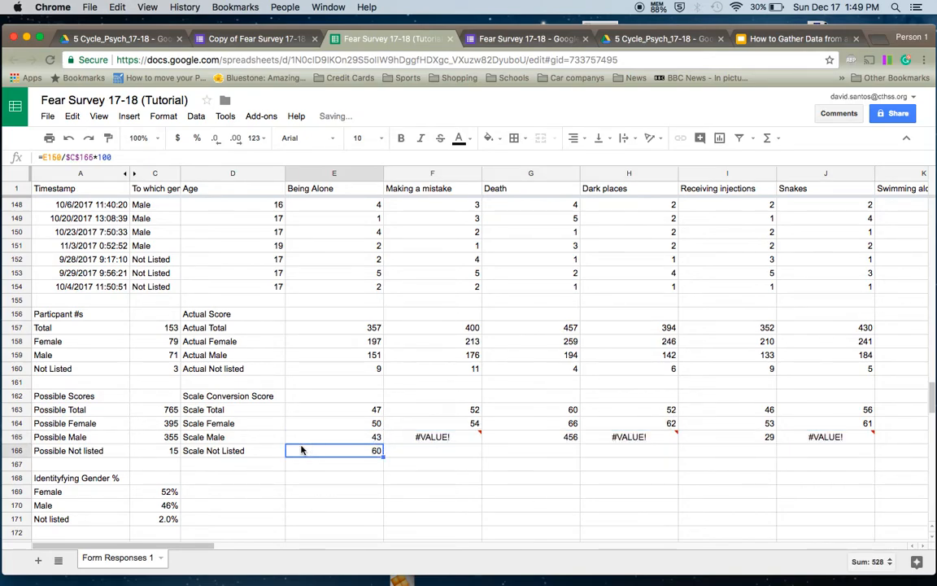
pyautogui.click(378, 440)
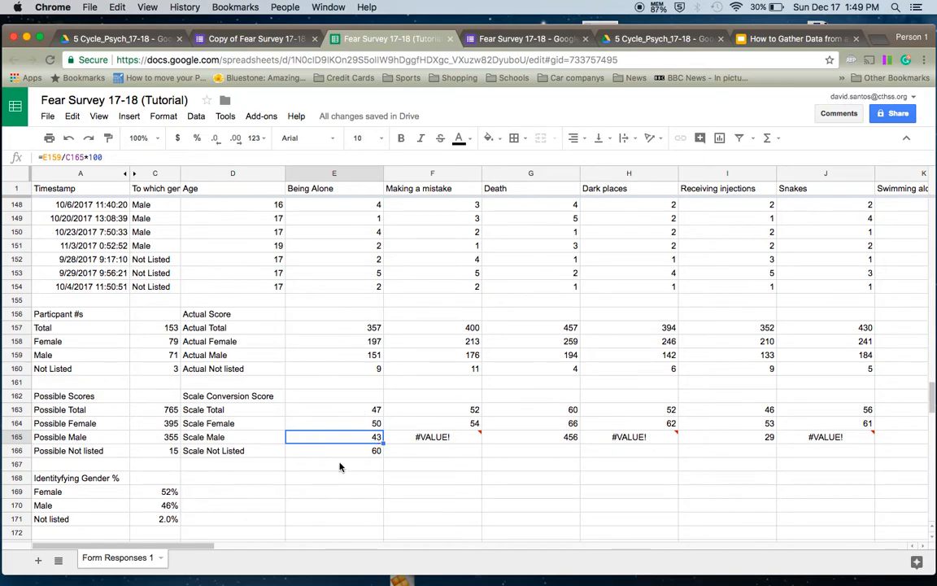
pyautogui.click(378, 453)
pyautogui.moveTo(384, 455); pyautogui.dragTo(824, 457)
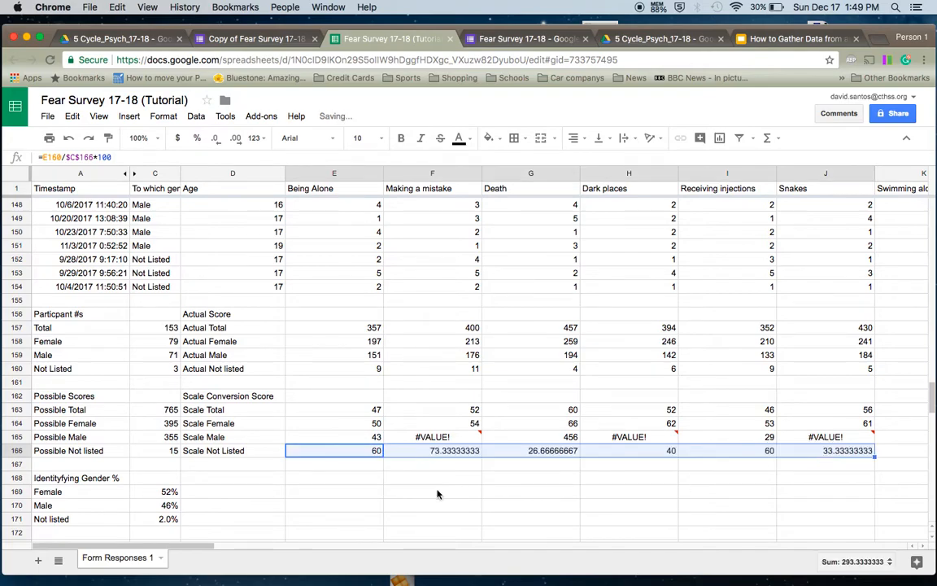
# - Inspect the copied formulas to find the cause of the Scale Male #VALUE! errors
pyautogui.click(437, 451)
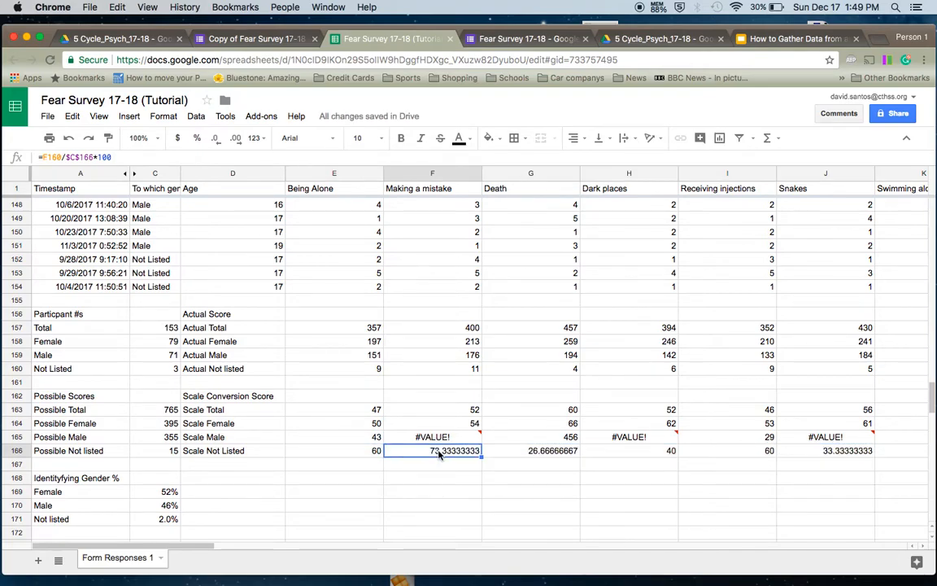
pyautogui.click(362, 437)
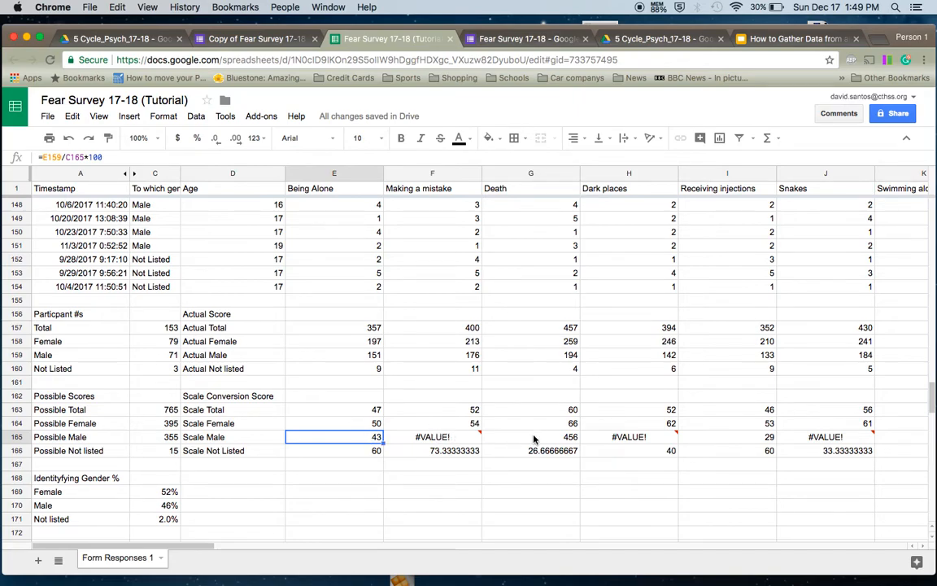
pyautogui.moveTo(448, 438)
# - Lock E165's divisor as $C$165 and fill it to J165, giving 43, 50, 55, 40, 37, 52
pyautogui.click(71, 156)
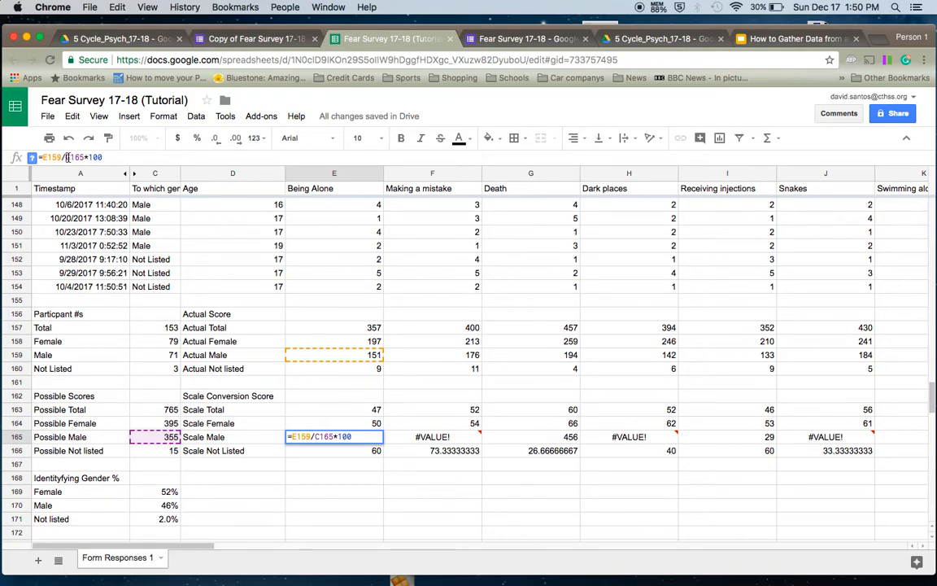
pyautogui.write('$C$')
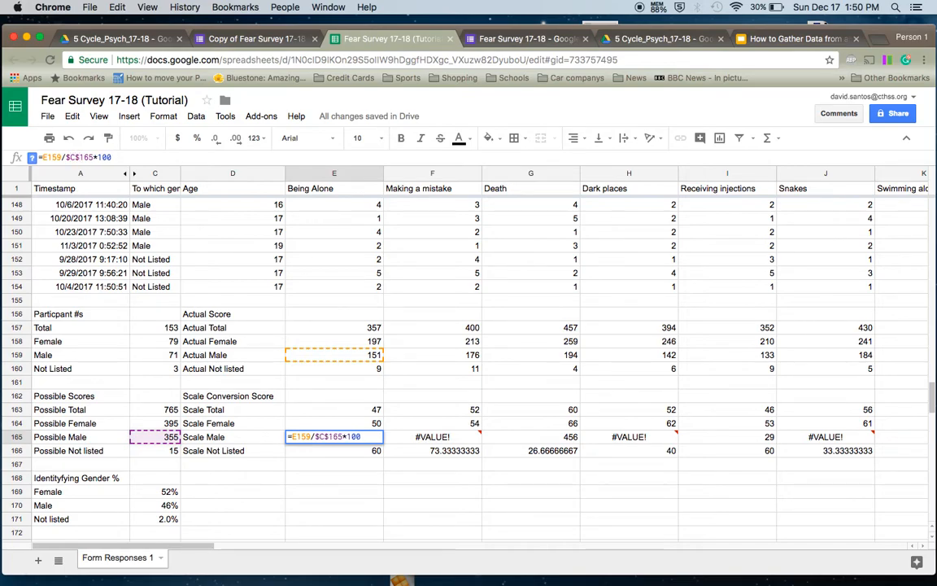
pyautogui.press('Return')
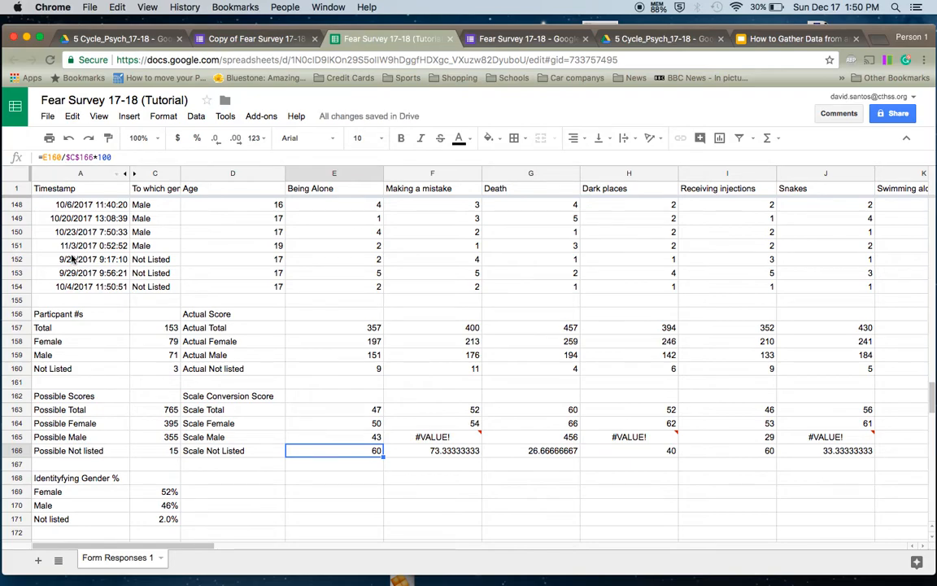
pyautogui.click(350, 438)
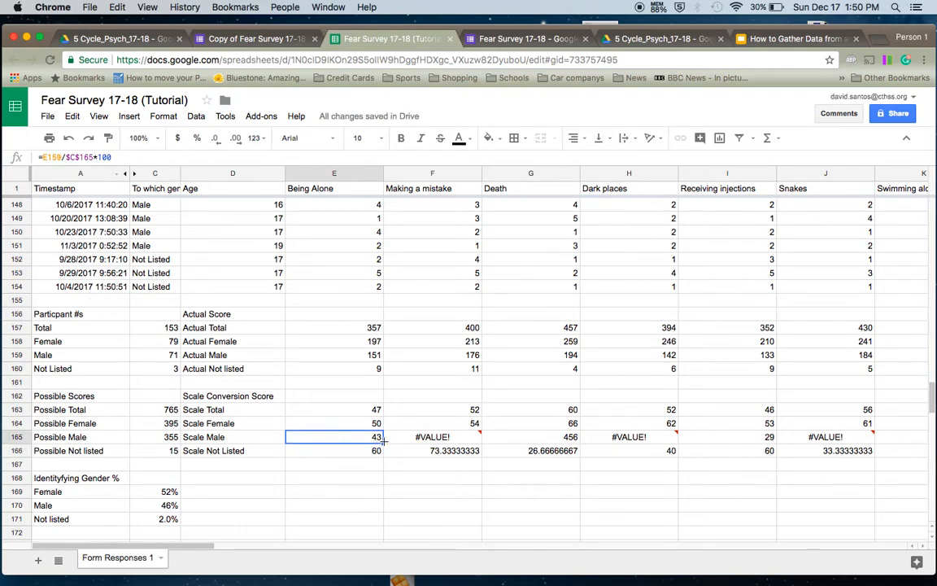
pyautogui.moveTo(384, 440); pyautogui.dragTo(826, 450)
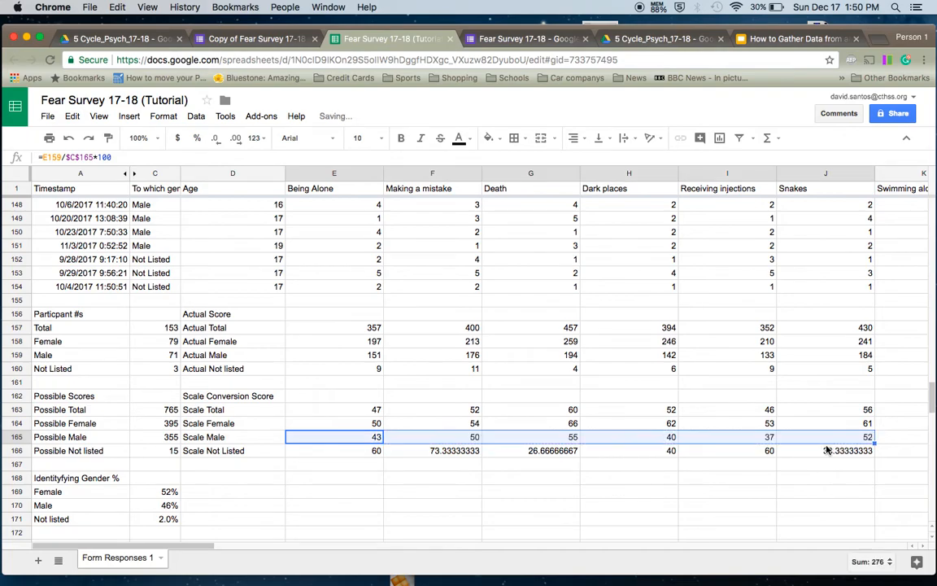
pyautogui.click(642, 480)
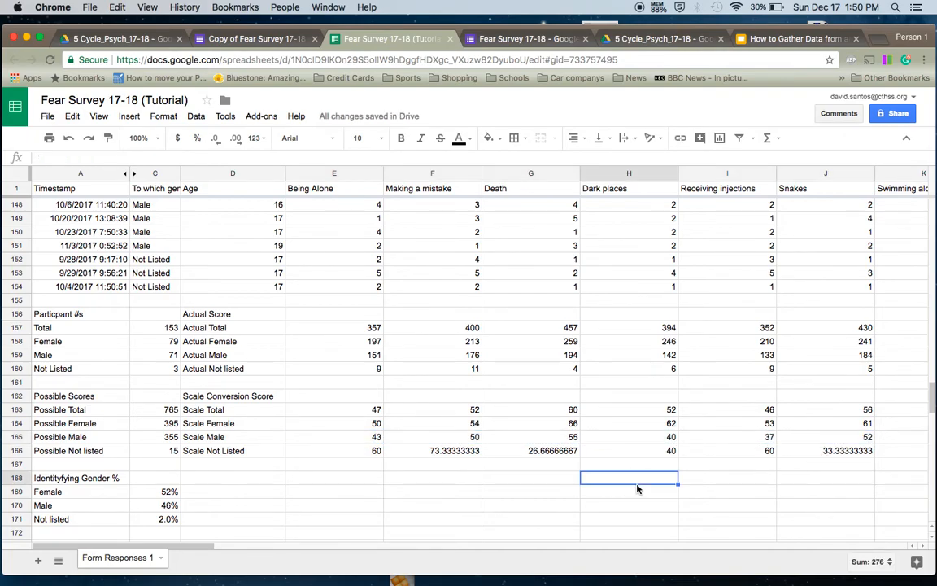
# - Round the Scale Not Listed scores in F166 and G166 to whole numbers 73 and 27
pyautogui.click(439, 451)
pyautogui.click(218, 139)
pyautogui.click(218, 139)
pyautogui.click(218, 139)
pyautogui.click(218, 140)
pyautogui.click(218, 139)
pyautogui.click(218, 139)
pyautogui.click(218, 139)
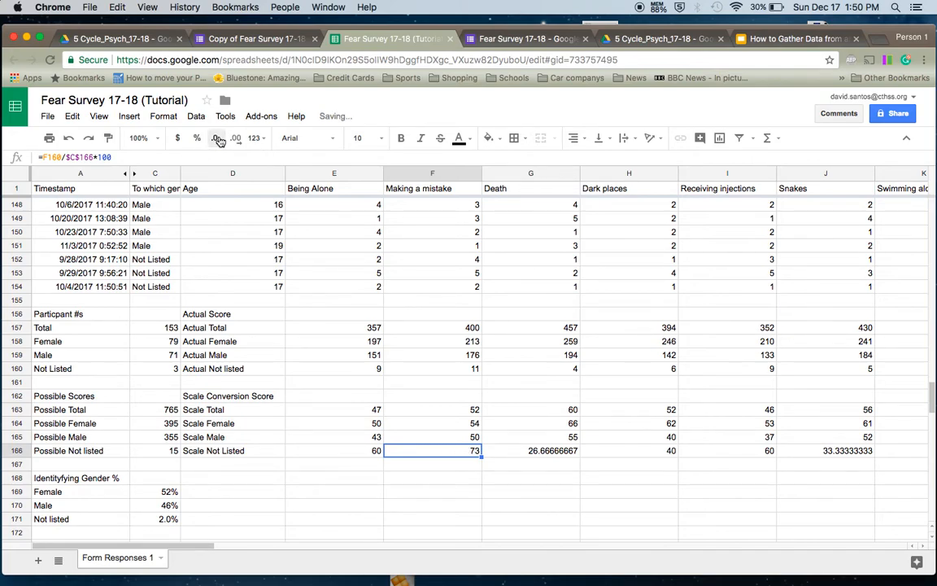
pyautogui.click(527, 452)
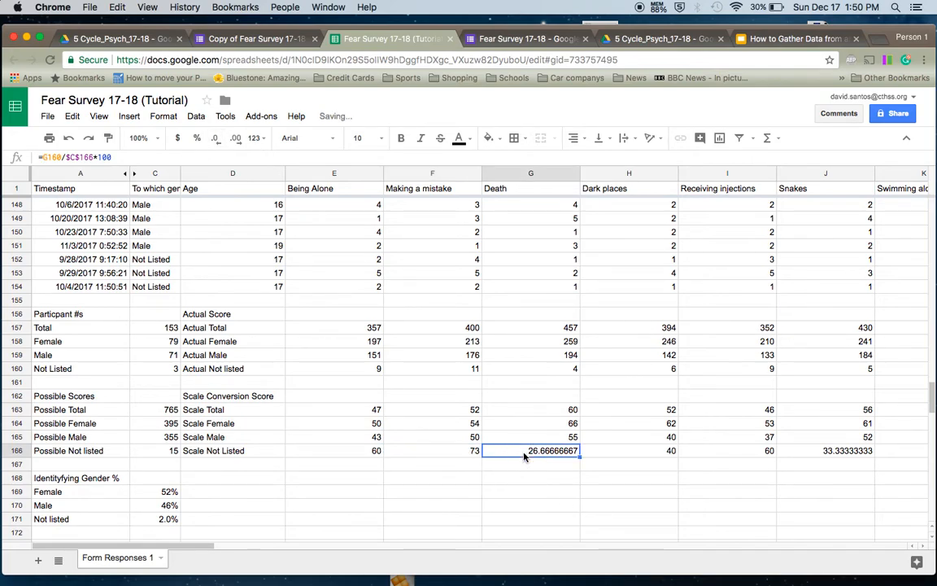
pyautogui.click(221, 145)
pyautogui.click(219, 143)
pyautogui.click(220, 143)
pyautogui.click(219, 143)
pyautogui.click(219, 143)
pyautogui.click(220, 143)
pyautogui.click(220, 144)
pyautogui.click(220, 143)
# - Round the Snakes Scale Not Listed score in J166 to the whole number 33
pyautogui.click(830, 452)
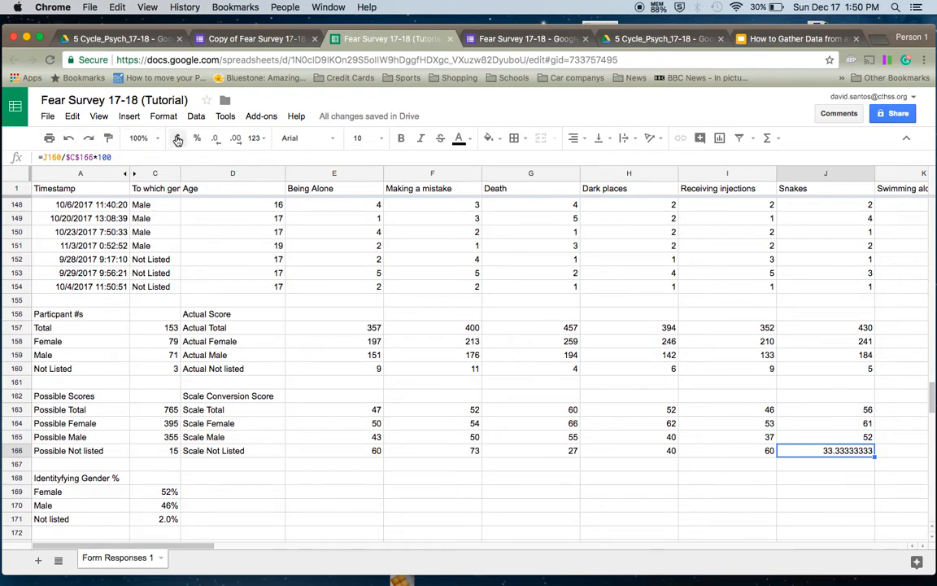
pyautogui.click(219, 140)
pyautogui.click(220, 140)
pyautogui.click(219, 140)
pyautogui.click(219, 140)
pyautogui.click(220, 140)
pyautogui.click(220, 140)
pyautogui.click(220, 140)
pyautogui.click(220, 140)
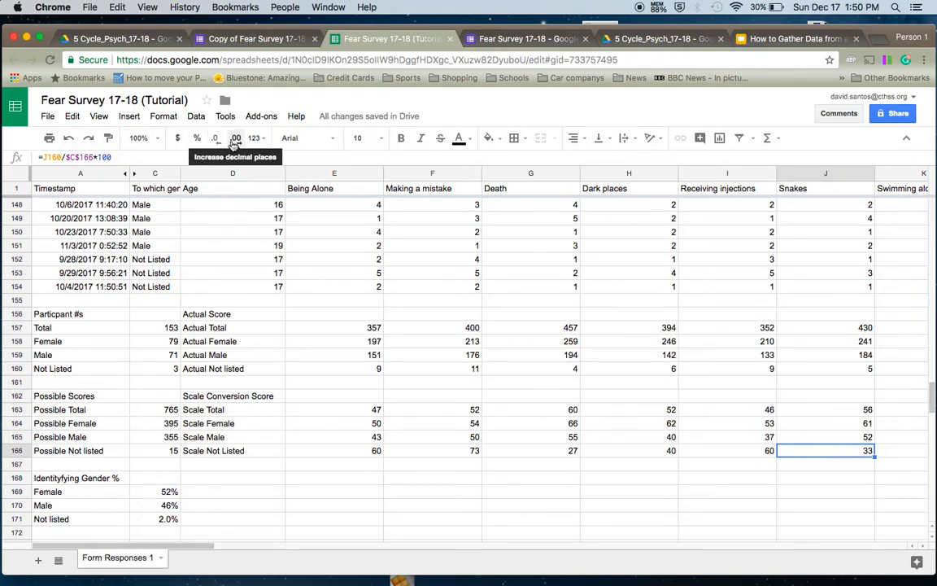
pyautogui.click(234, 140)
pyautogui.click(225, 142)
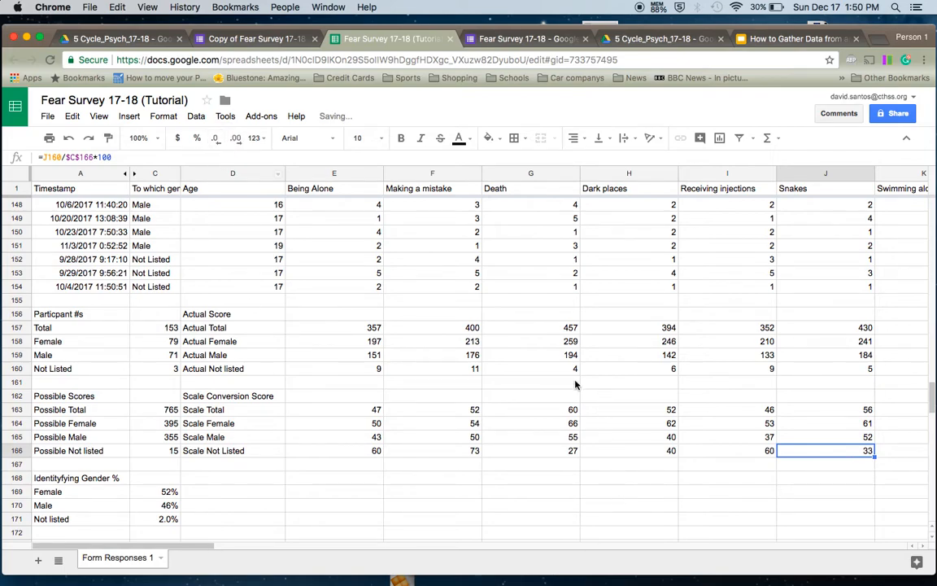
pyautogui.click(335, 466)
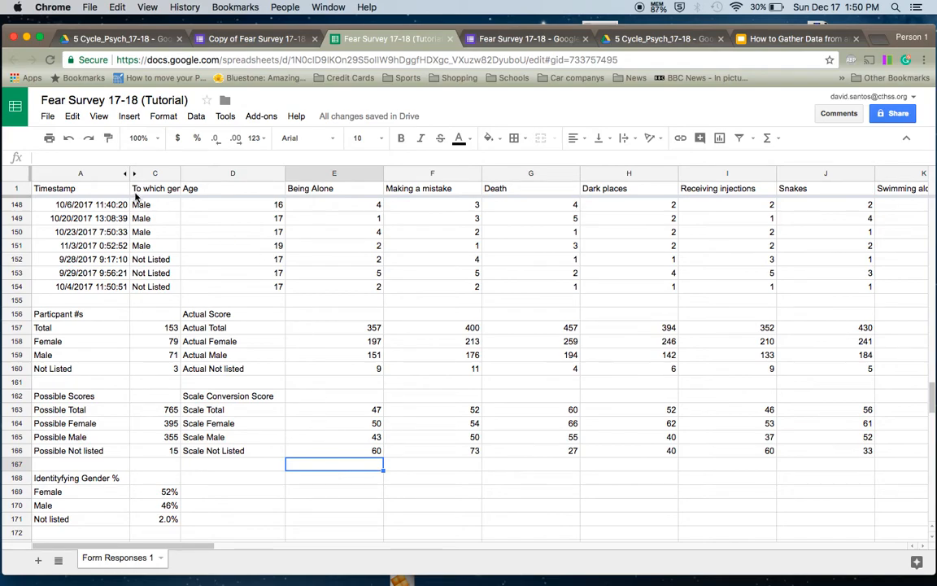
# - Make the Particpant #s and Actual Score headers bold and red
pyautogui.click(67, 315)
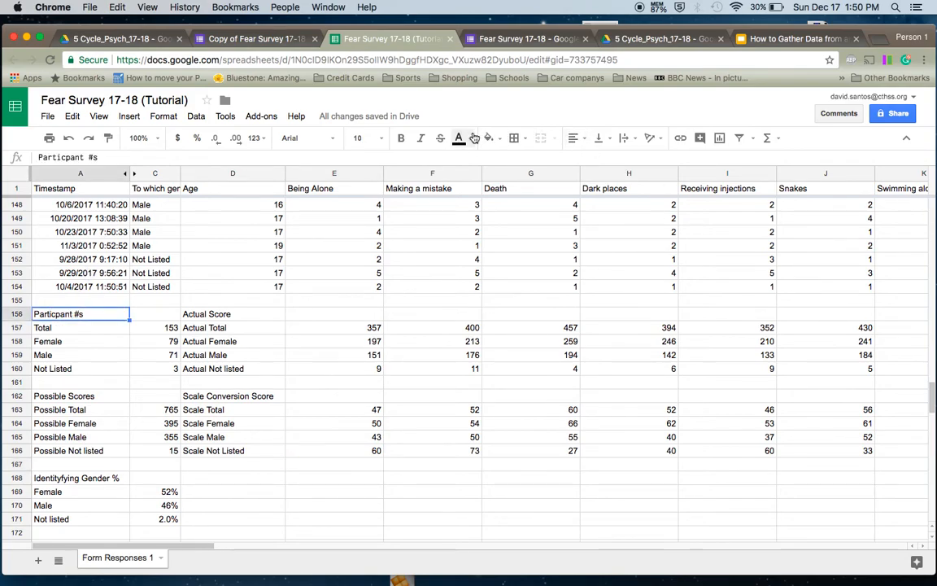
pyautogui.click(460, 138)
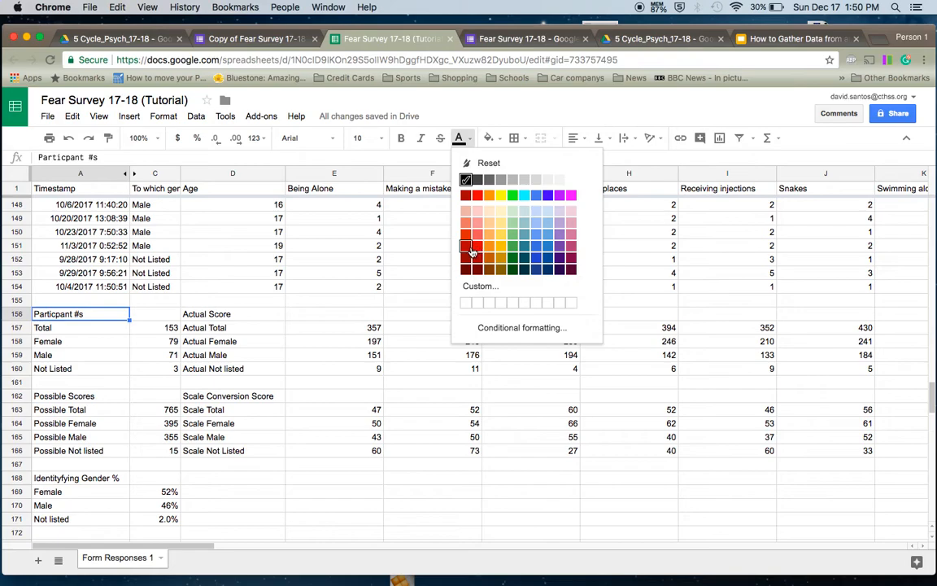
pyautogui.click(477, 249)
pyautogui.press('super+b')
pyautogui.click(227, 314)
pyautogui.press('super+b')
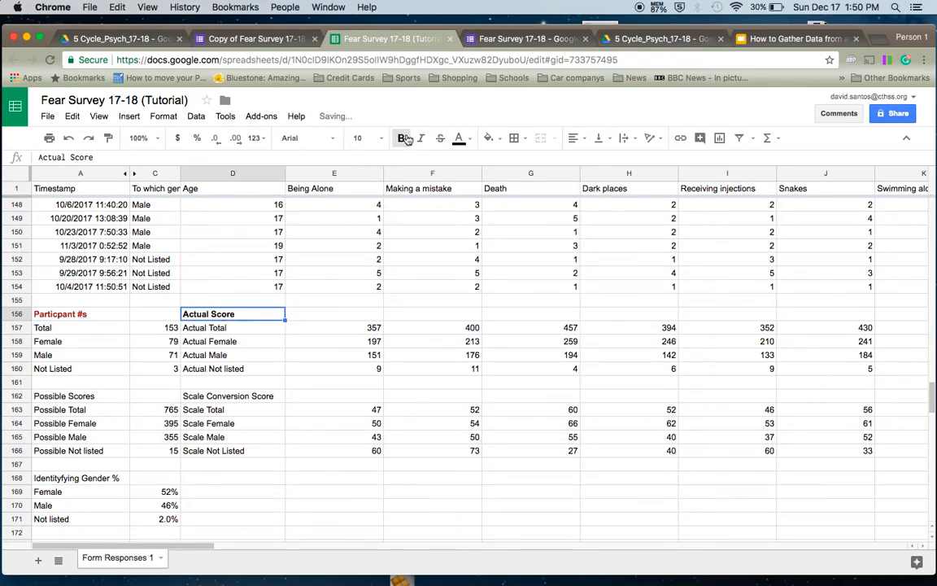
pyautogui.click(461, 138)
pyautogui.click(467, 246)
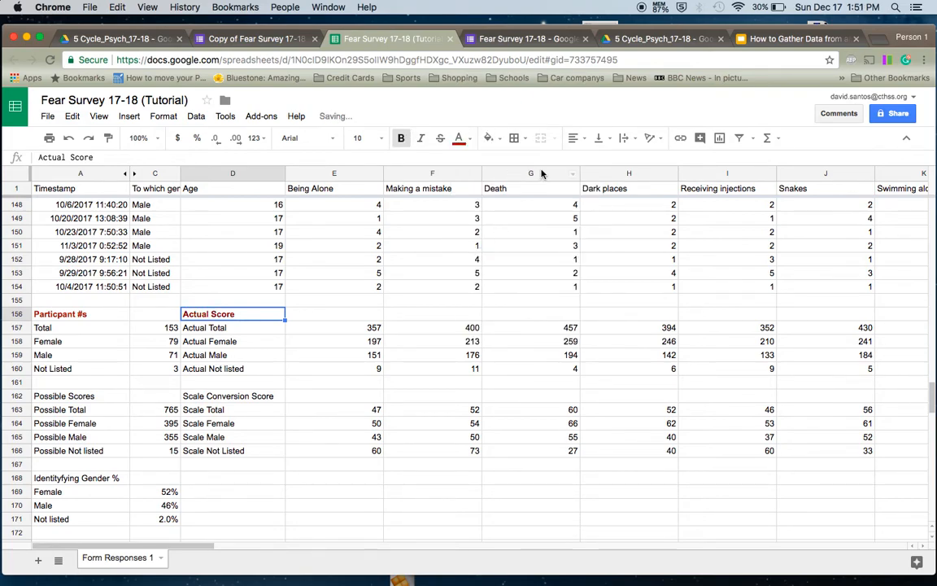
# - Make the Possible Scores and Scale Conversion Score headers bold and red
pyautogui.click(73, 397)
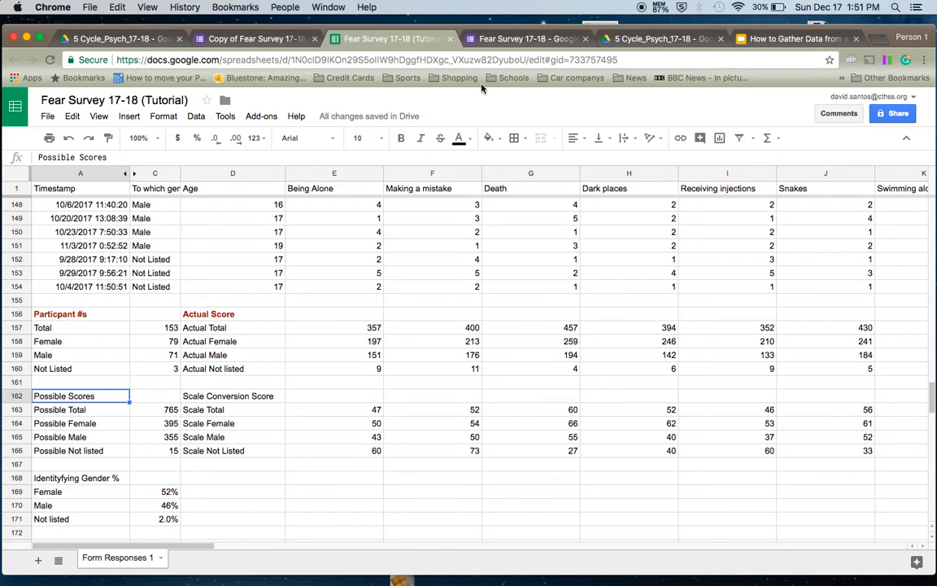
pyautogui.press('super+b')
pyautogui.click(471, 142)
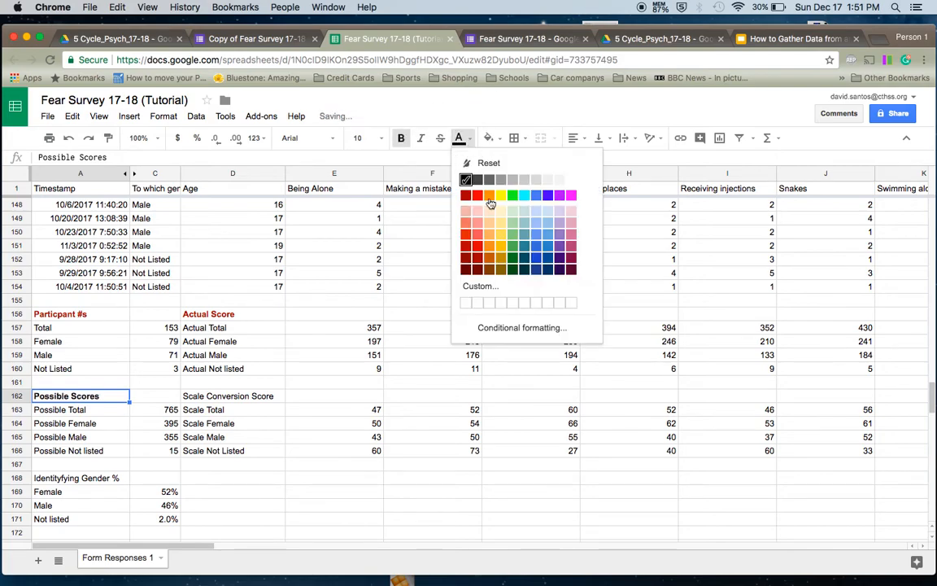
pyautogui.click(466, 245)
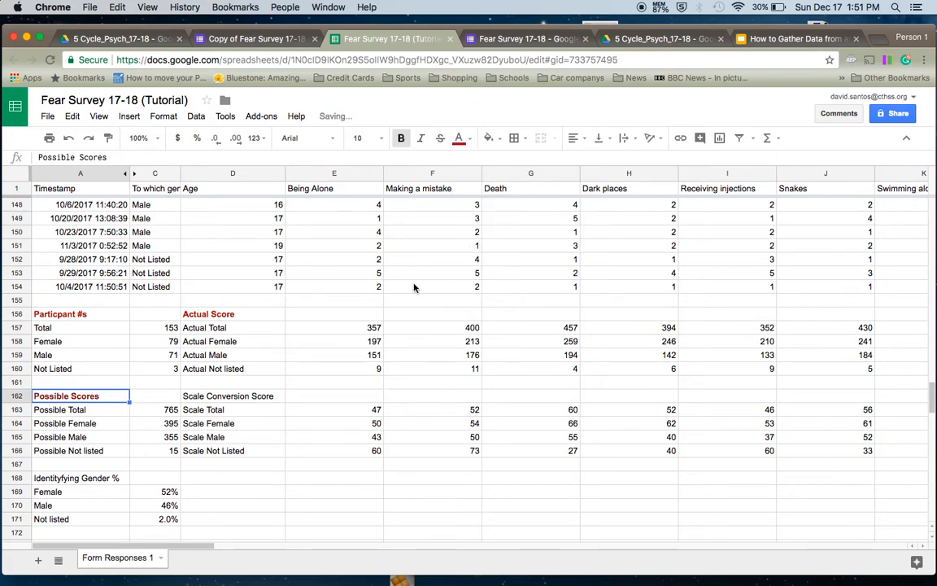
pyautogui.click(214, 397)
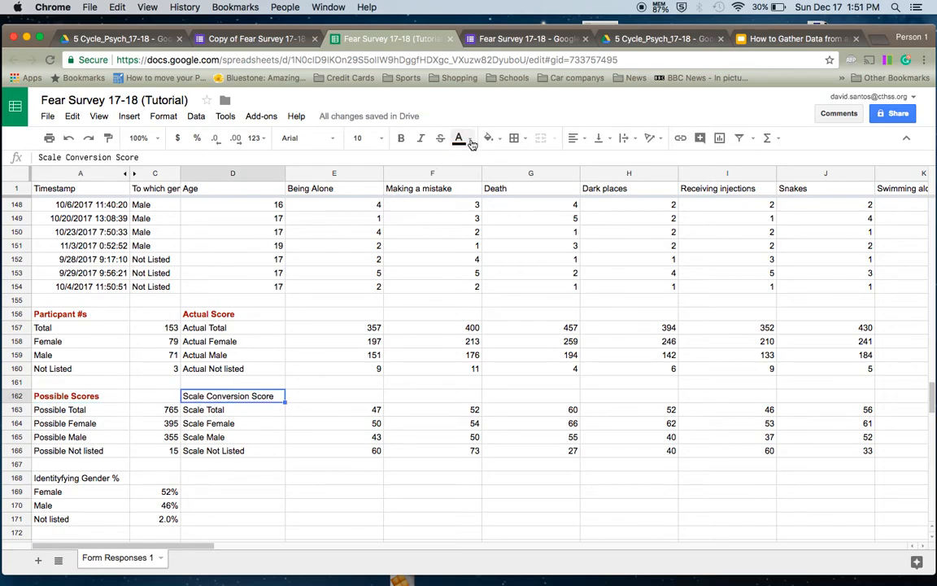
pyautogui.click(471, 143)
pyautogui.click(468, 246)
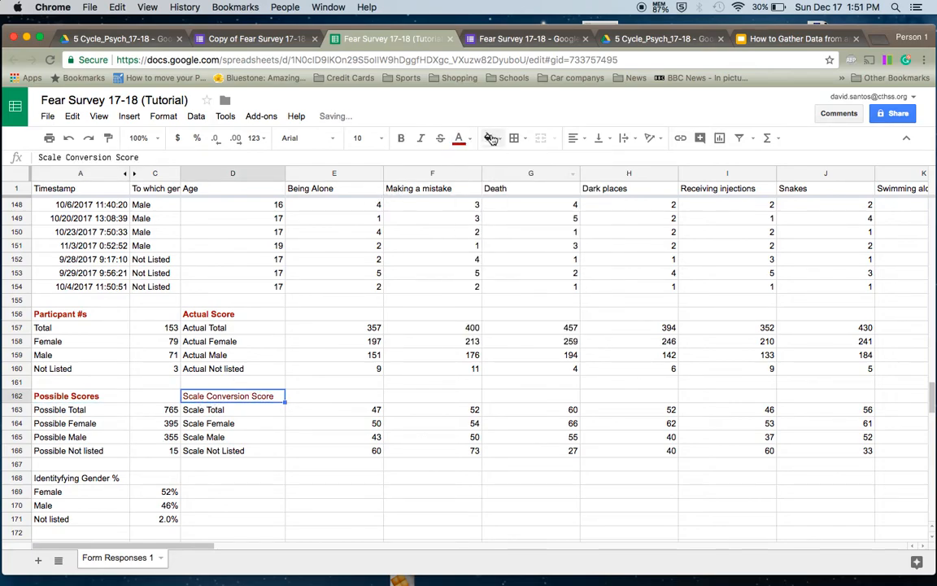
pyautogui.click(400, 139)
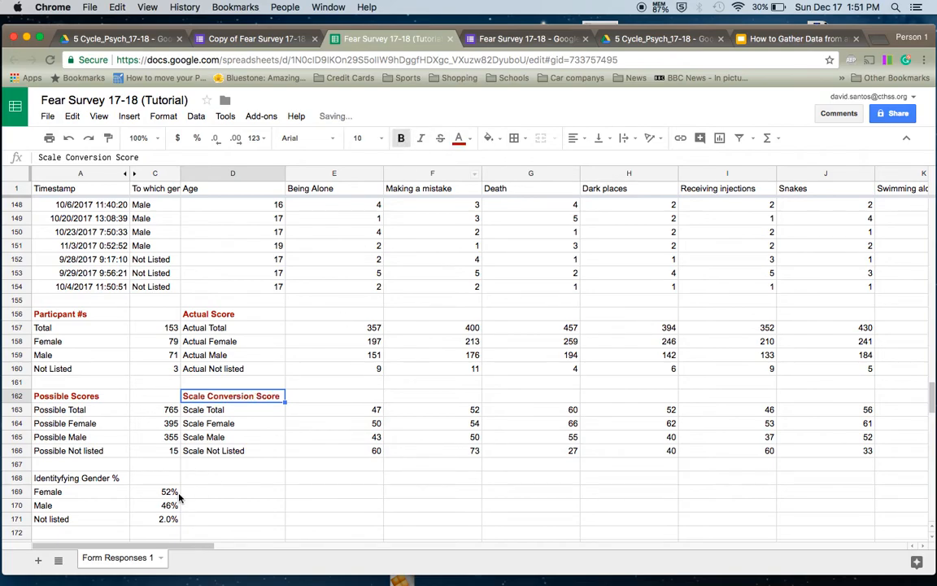
# - Make the Identifyfying Gender % header bold and dark red
pyautogui.click(78, 477)
pyautogui.click(400, 138)
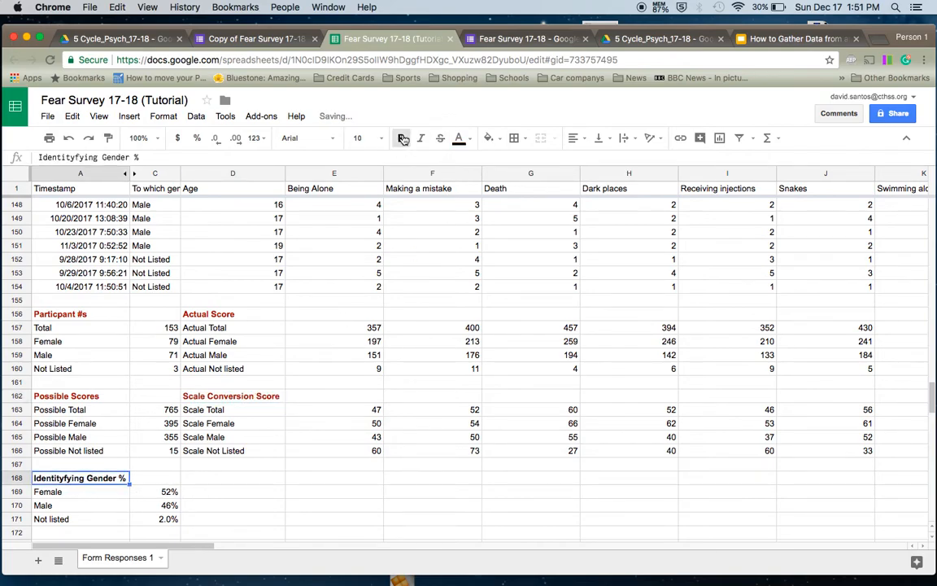
pyautogui.click(470, 140)
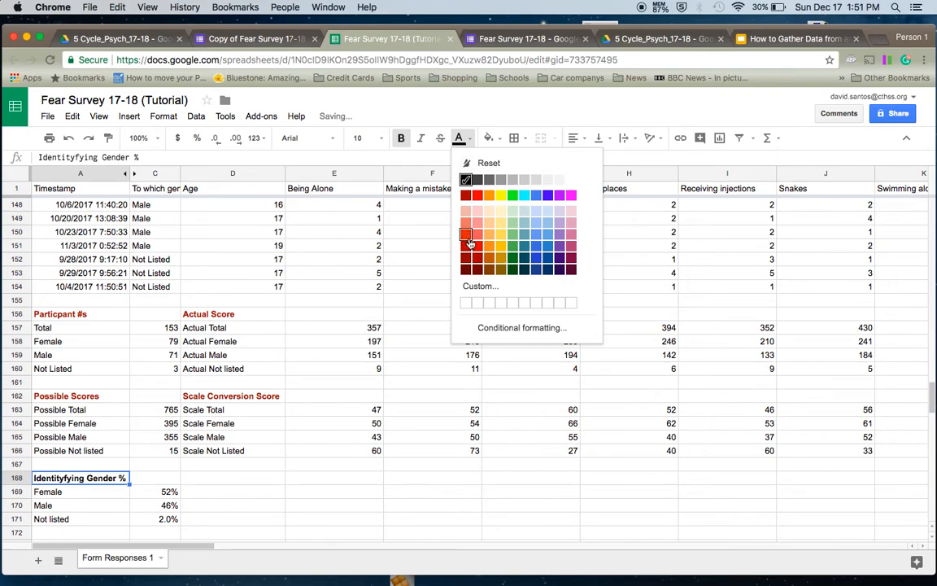
pyautogui.click(467, 246)
pyautogui.click(251, 491)
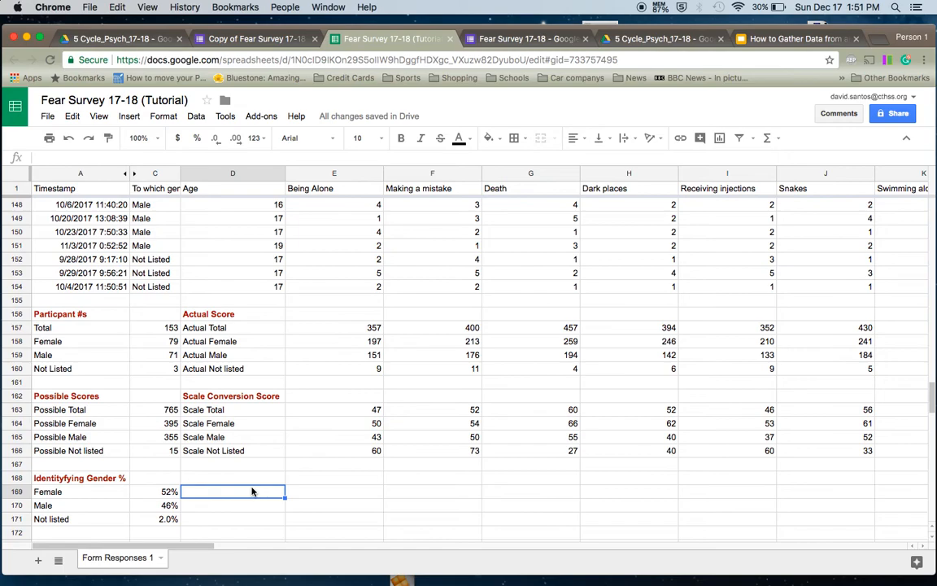
pyautogui.scroll(-2, 251, 490)
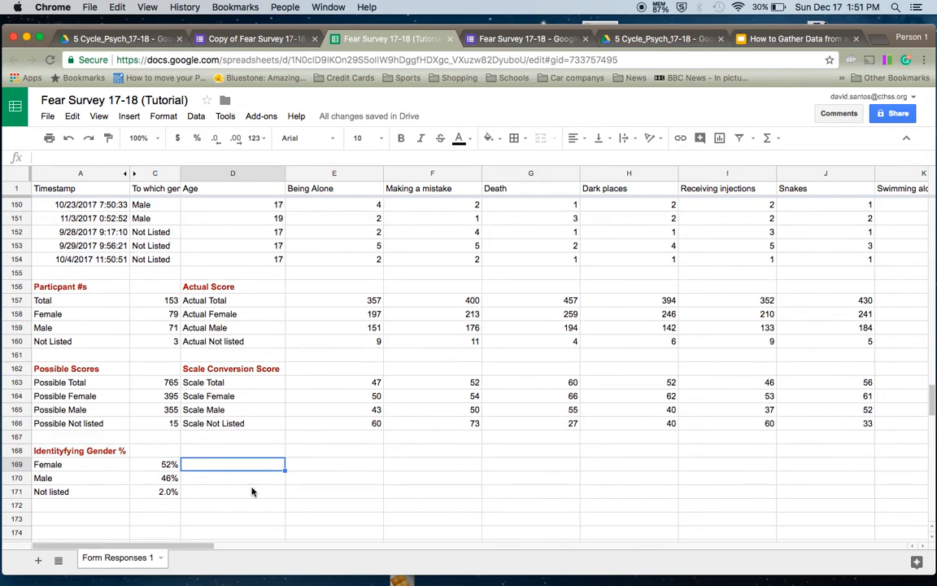